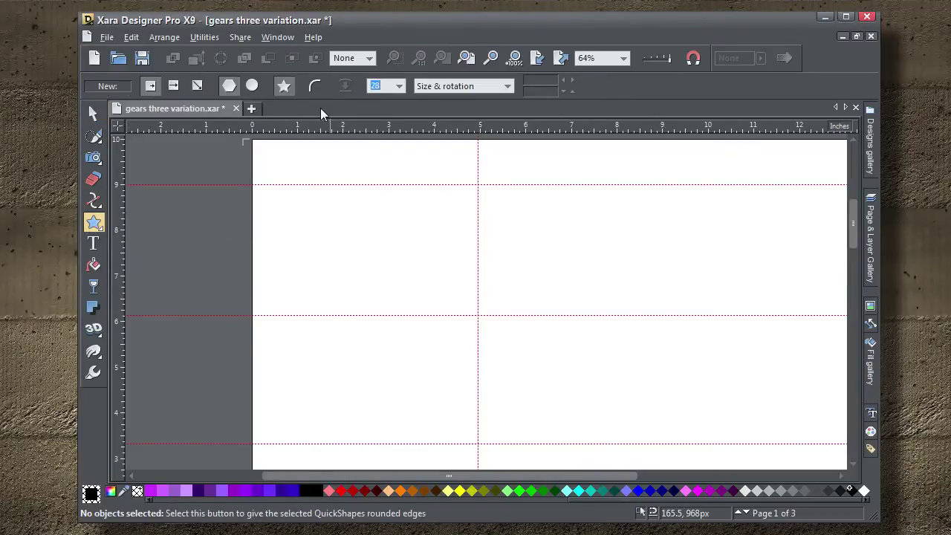
Draw an 18-point star from the guideline crossing with a red circle centred on it.
text(1)
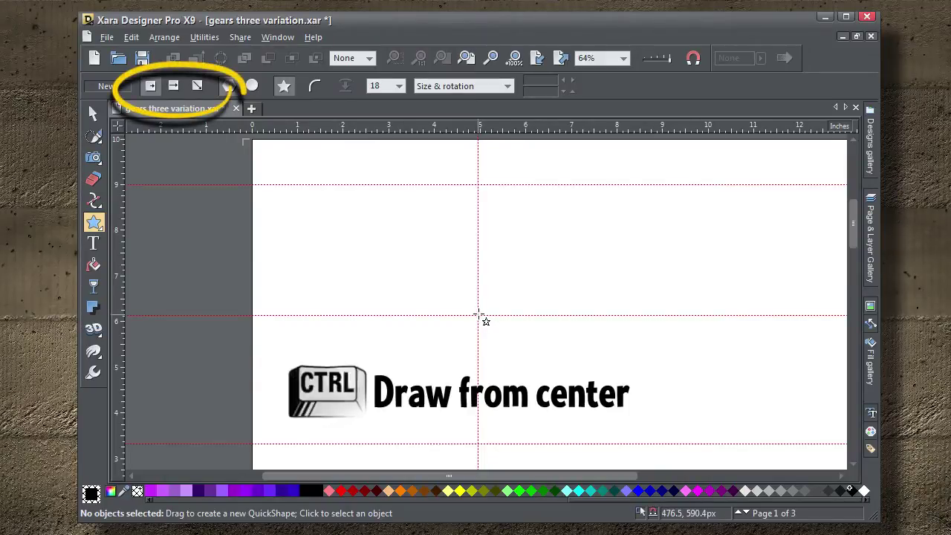
mouse_move(482, 319)
mouse_down()
mouse_move(493, 240)
mouse_move(511, 198)
mouse_up()
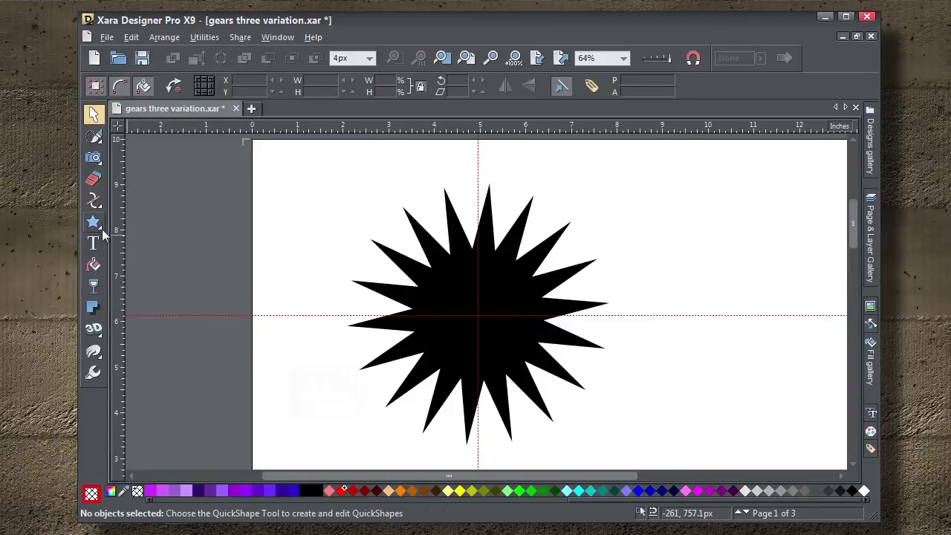
mouse_move(93, 222)
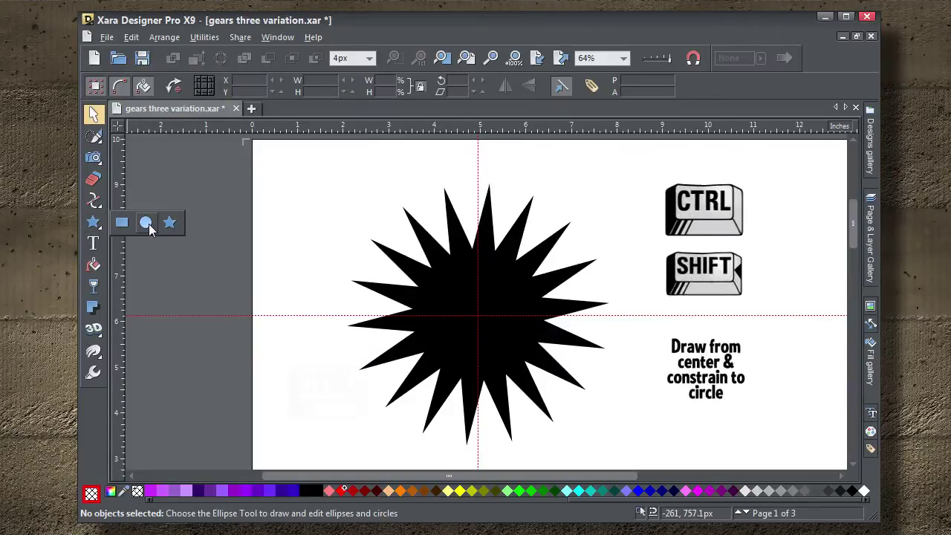
click(146, 223)
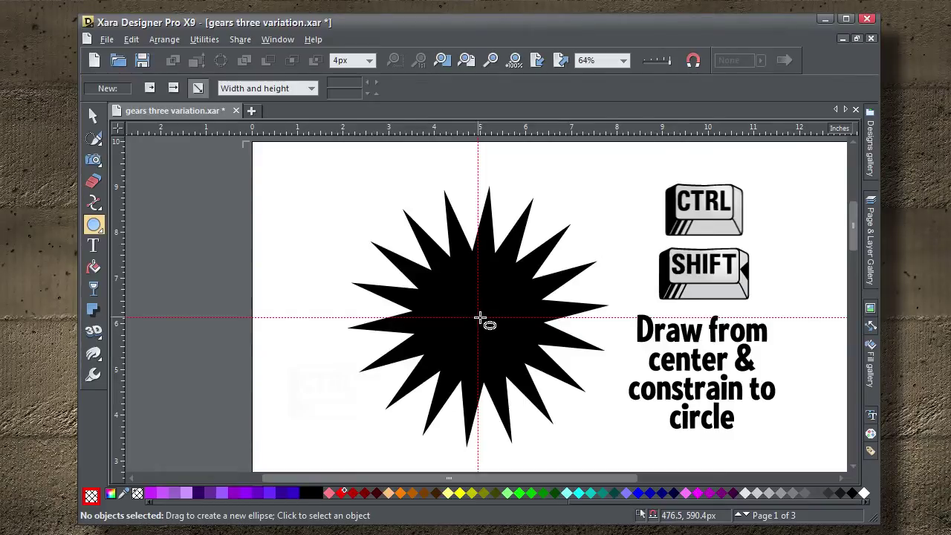
drag(481, 318, 487, 201)
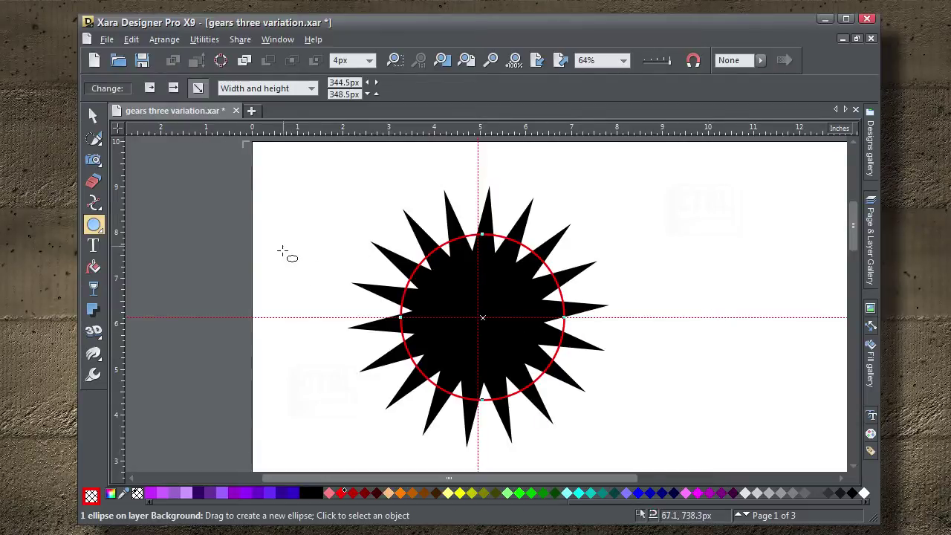
Add a larger concentric copy of the red circle around the star.
click(93, 115)
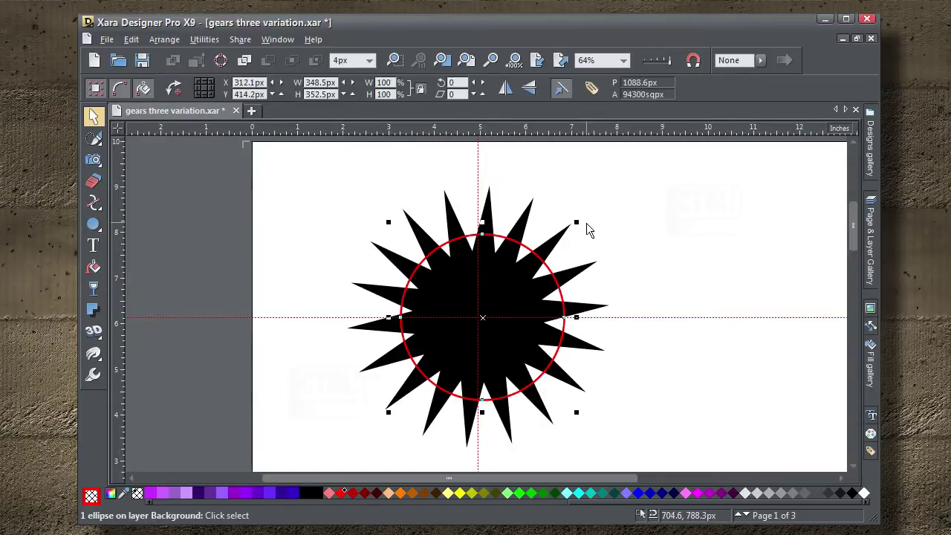
drag(578, 221, 594, 199)
key(shift)
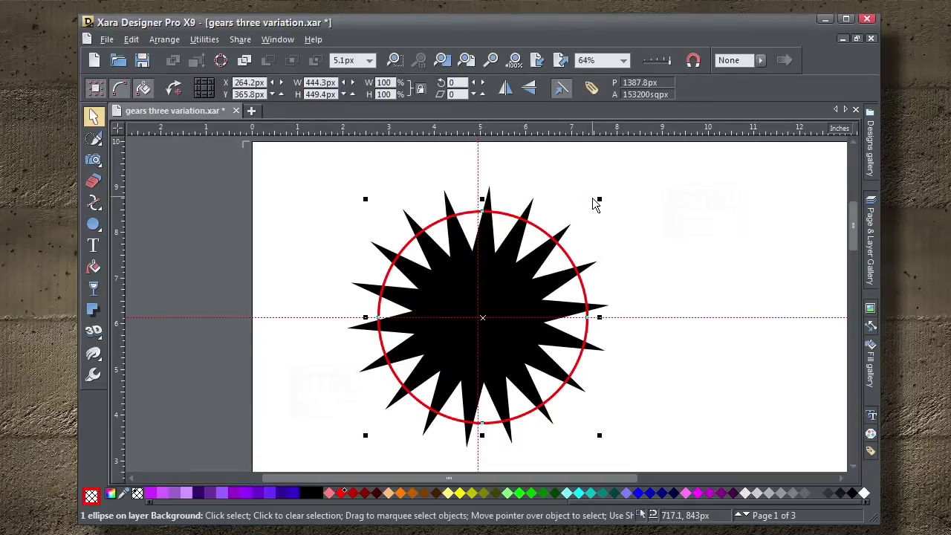
key(ctrl+z)
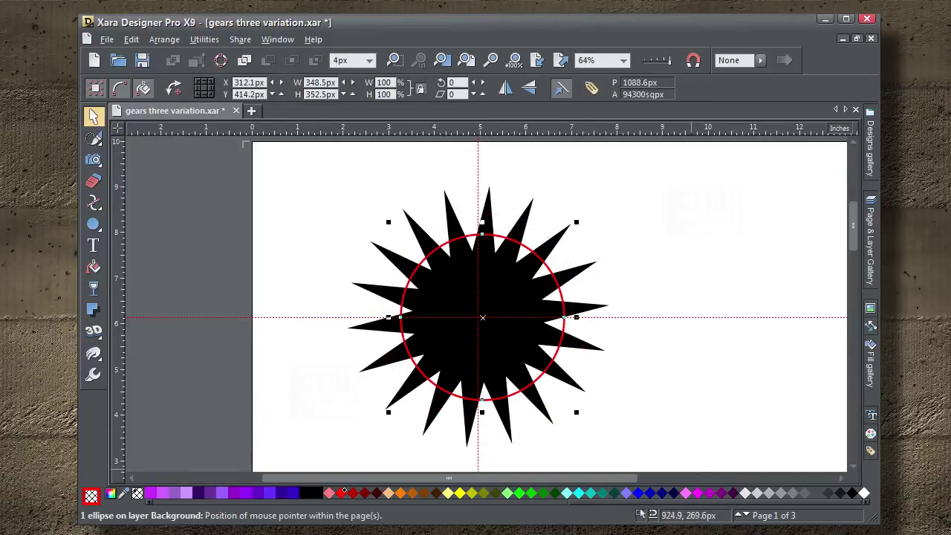
key(ctrl+z)
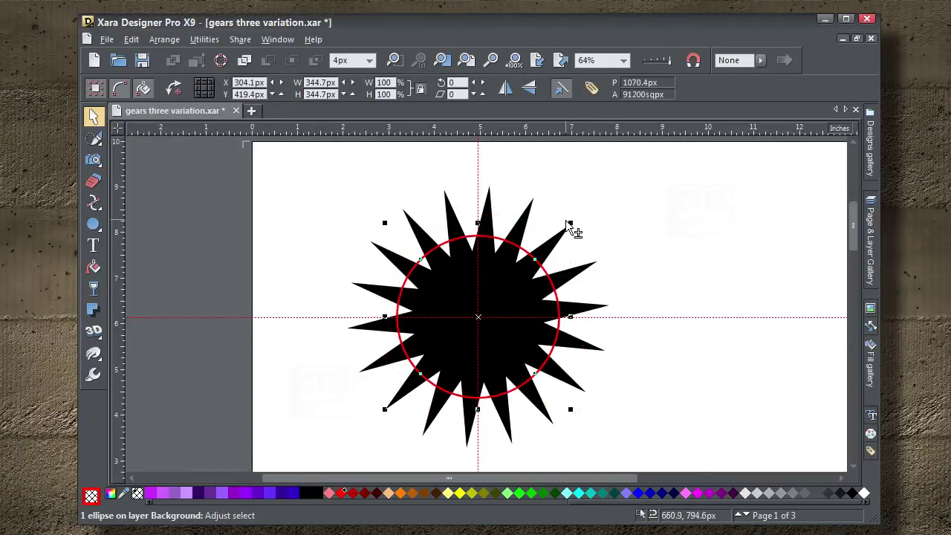
drag(570, 221, 586, 215)
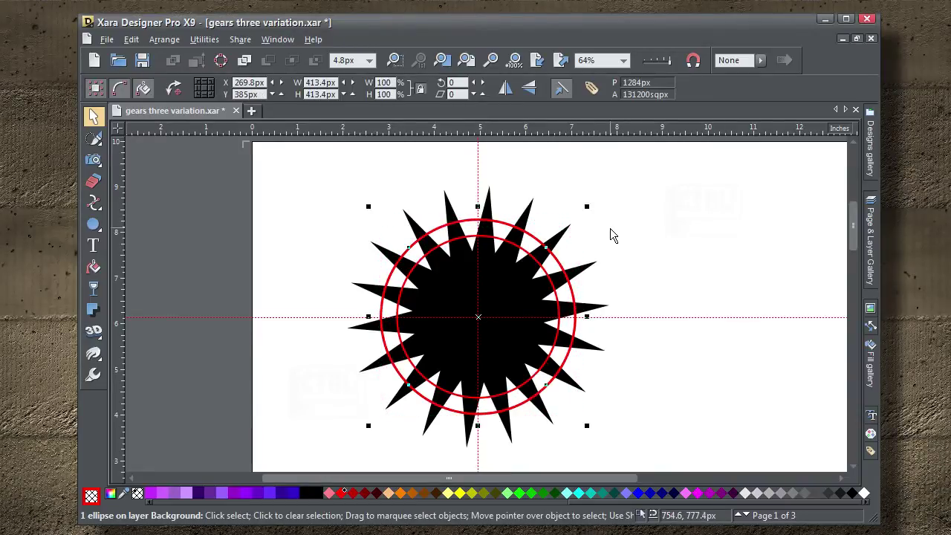
click(672, 232)
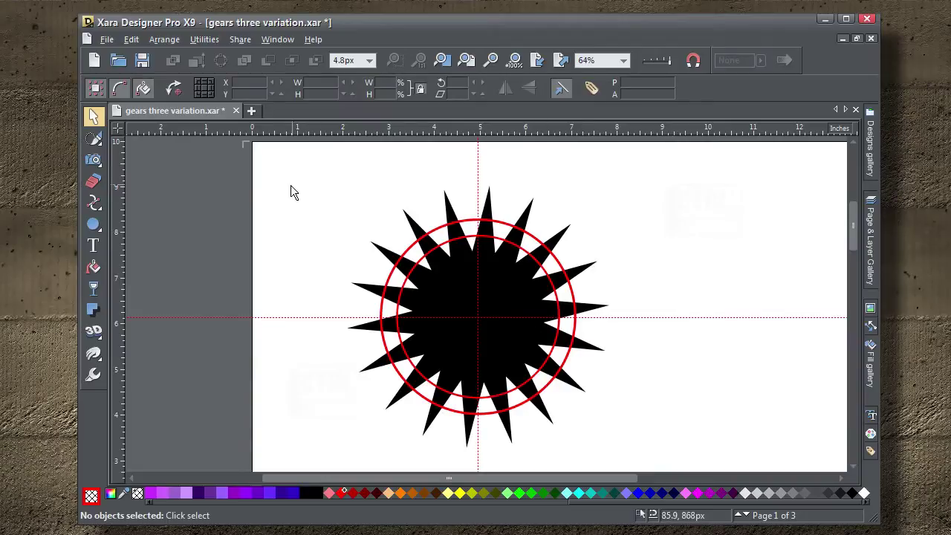
Centre-align the star and both circles horizontally and vertically.
drag(305, 165, 669, 462)
key(ctrl+shift+l)
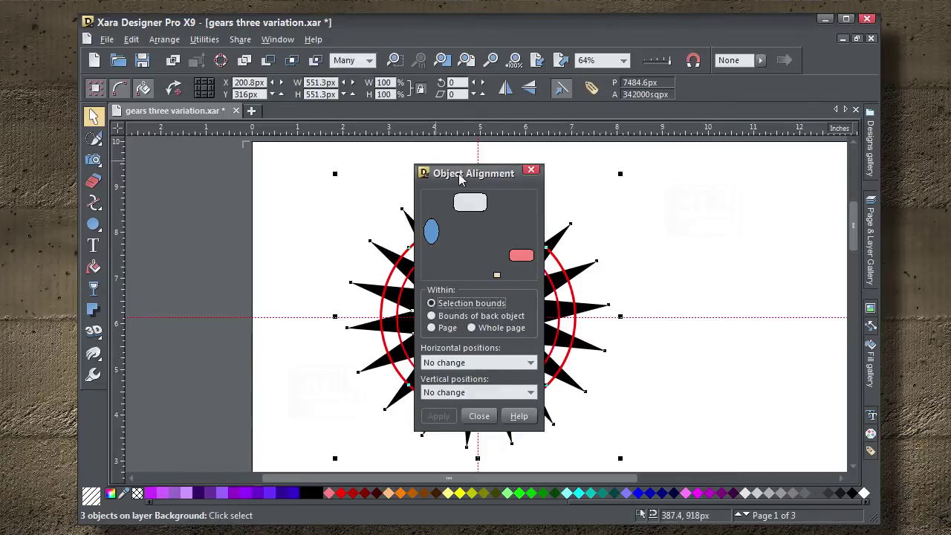
drag(460, 180, 712, 185)
click(728, 260)
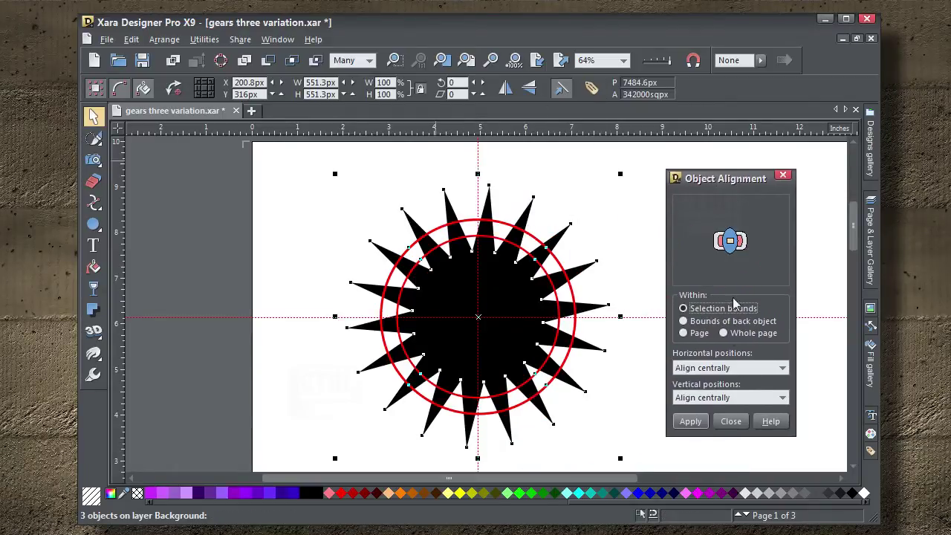
click(690, 421)
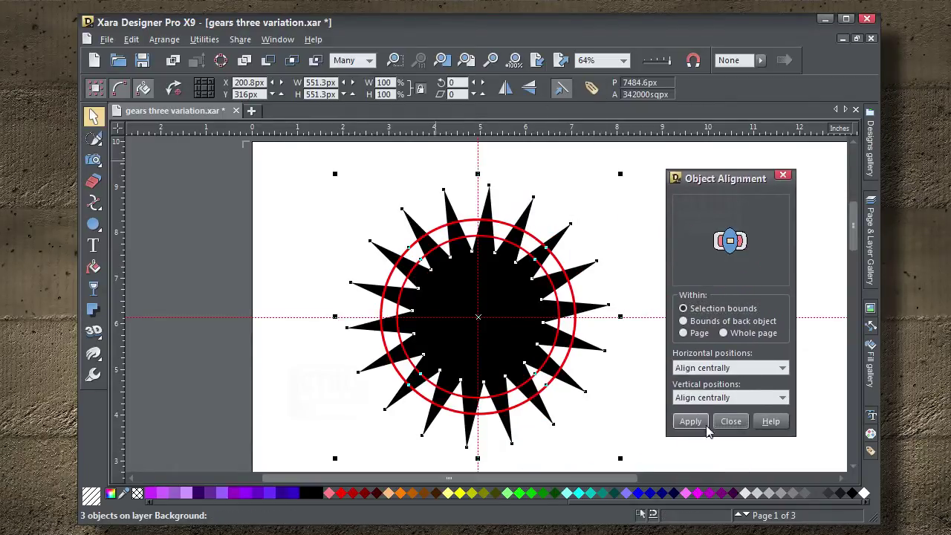
click(728, 421)
click(638, 407)
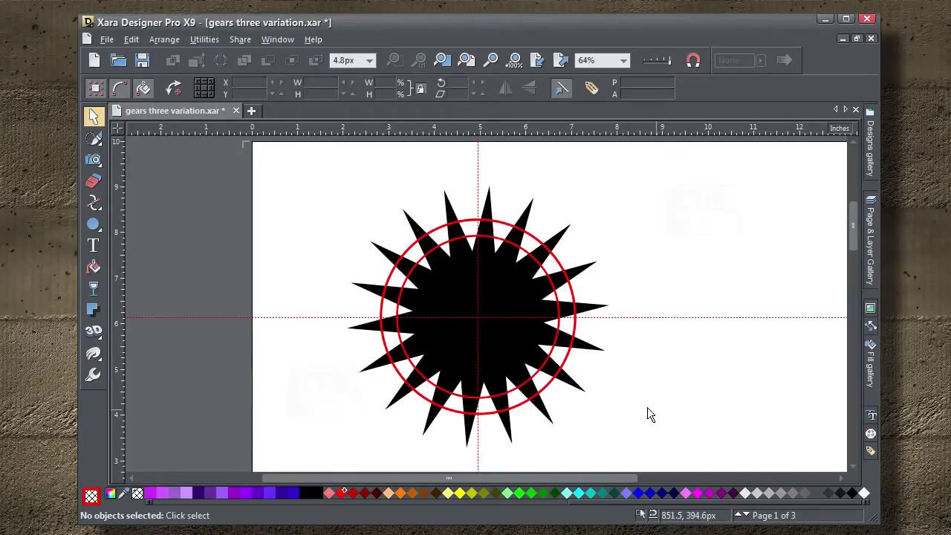
Intersect the star with the outer red circle to trim its points.
click(506, 290)
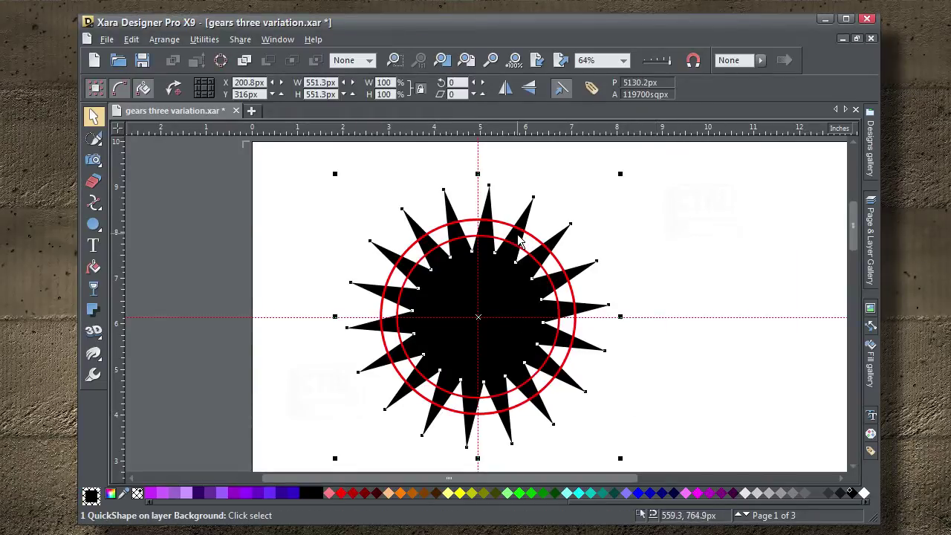
key(shift)
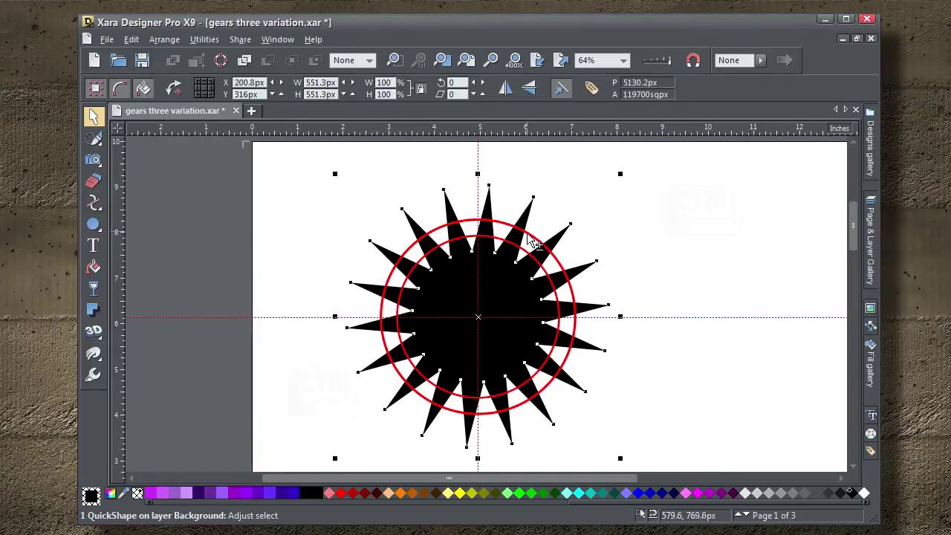
shift+click(528, 233)
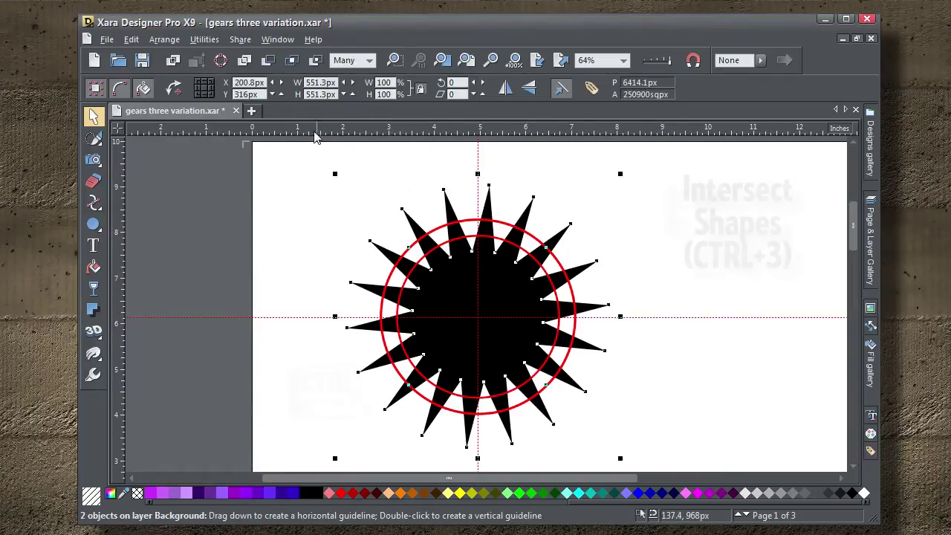
click(292, 61)
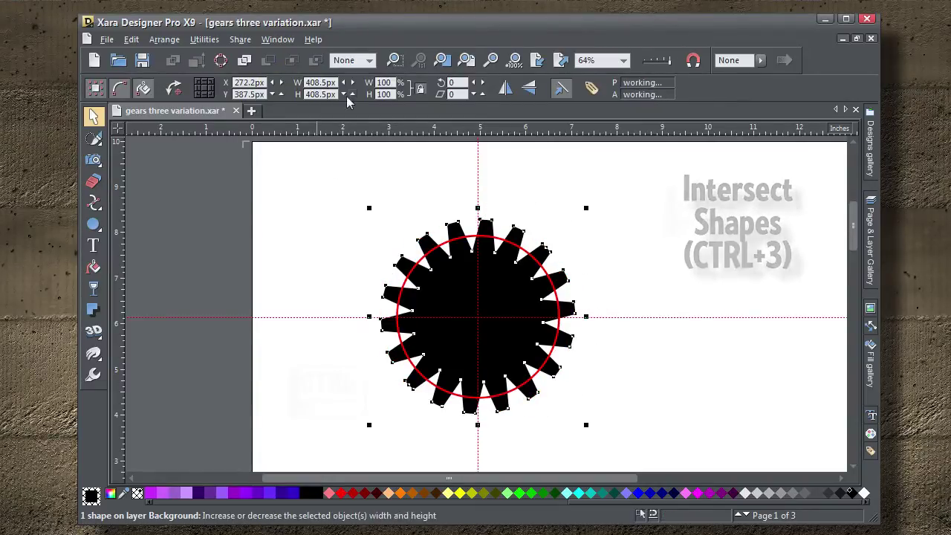
Add the inner red circle to the trimmed star to form the gear.
click(632, 233)
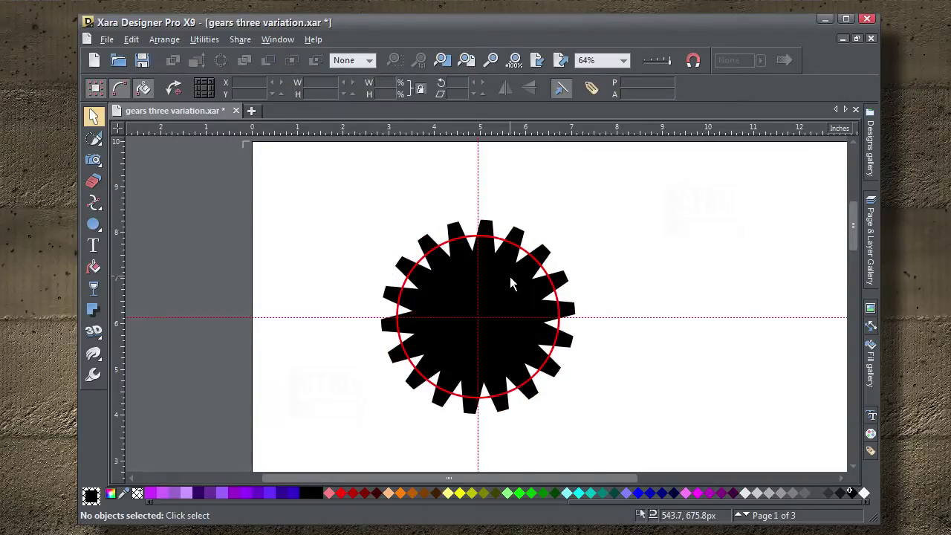
click(509, 279)
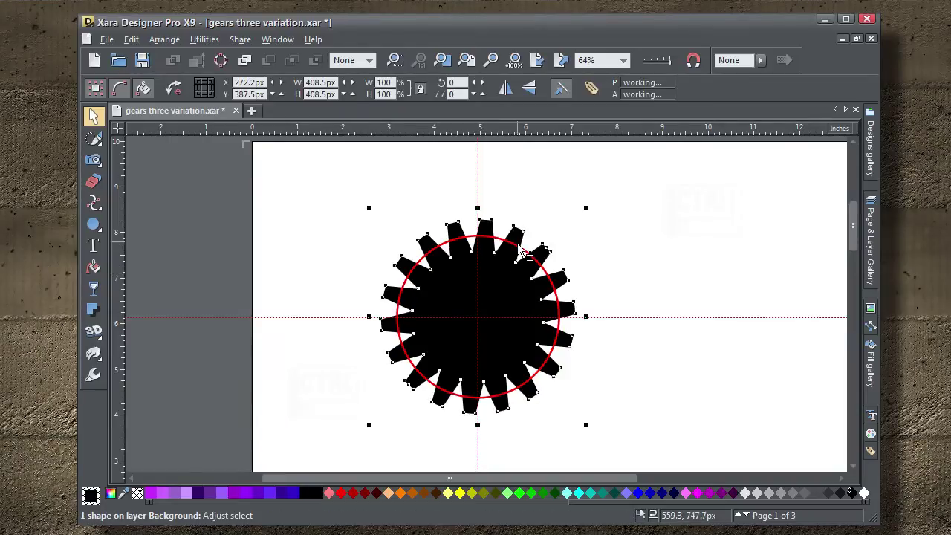
shift+click(523, 249)
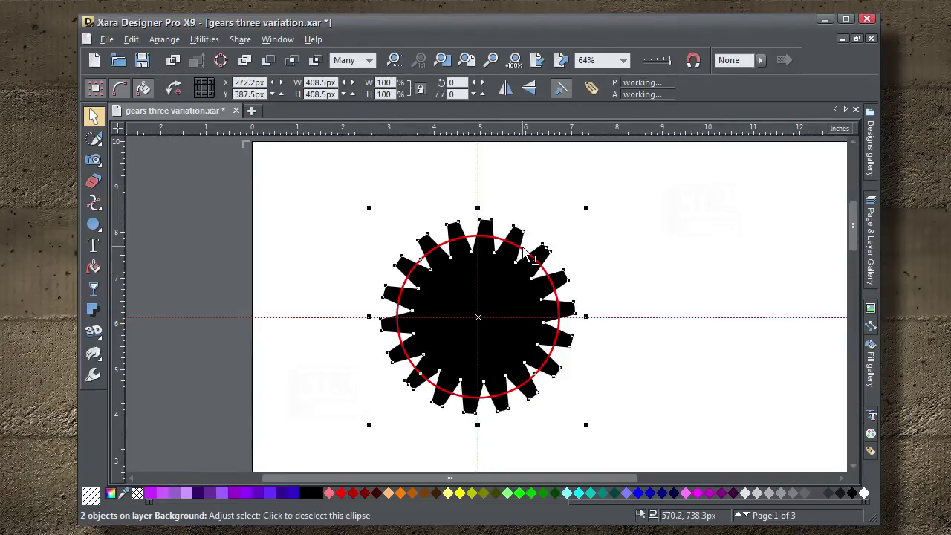
click(244, 62)
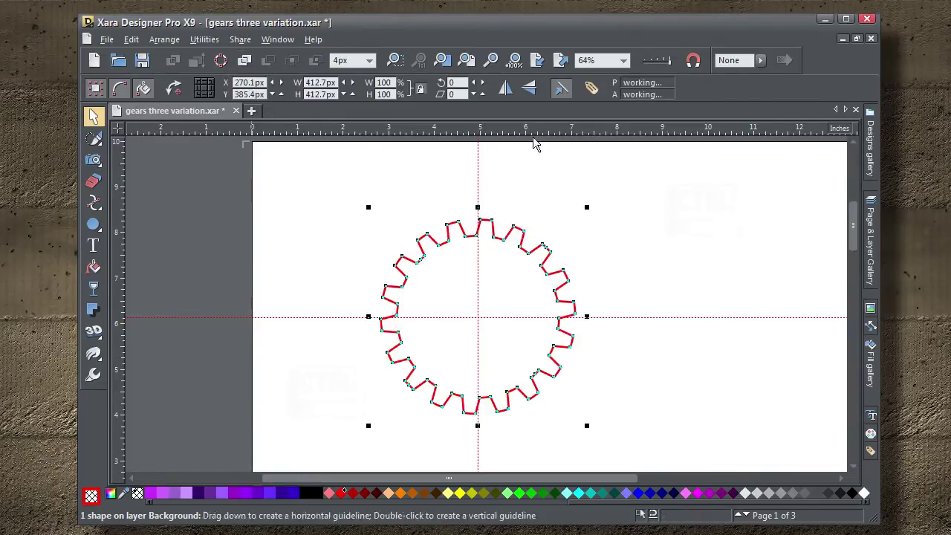
Deselect the gear and scroll down to page 3's thin-toothed gear variation.
click(708, 258)
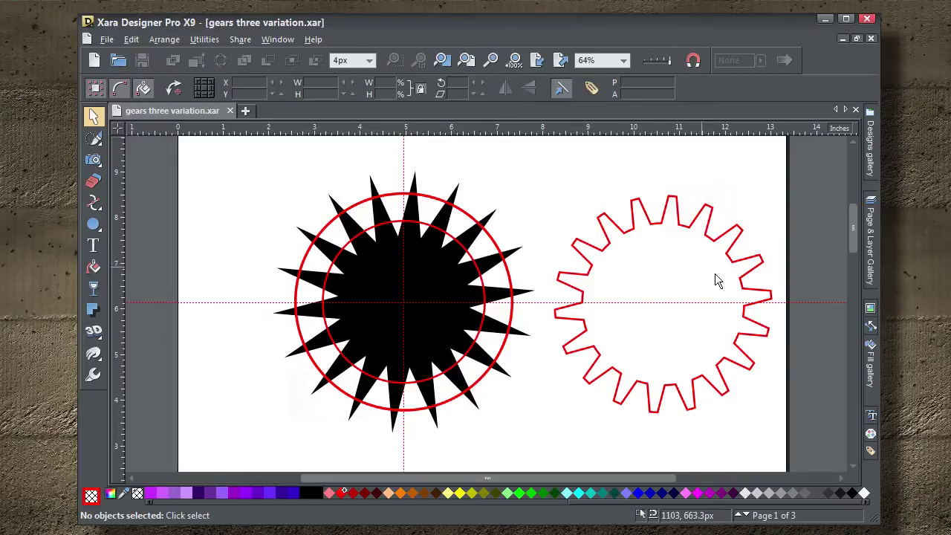
drag(853, 227, 853, 359)
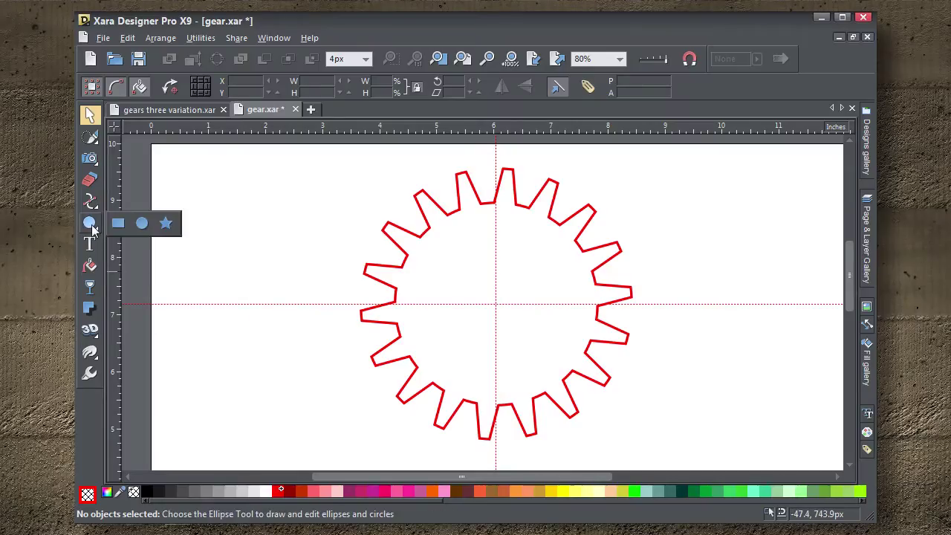
Draw a circle centred inside the red gear and give it a light teal outline.
click(89, 222)
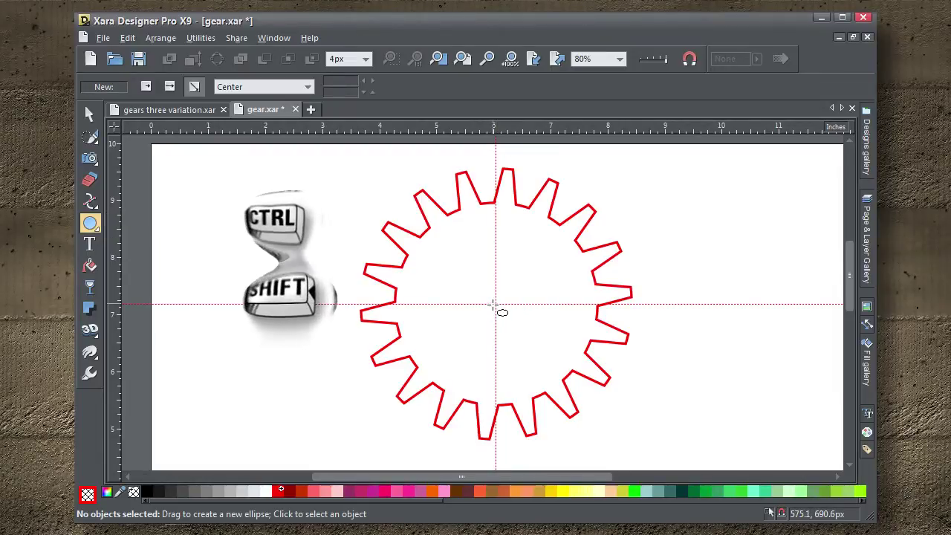
drag(491, 300, 548, 196)
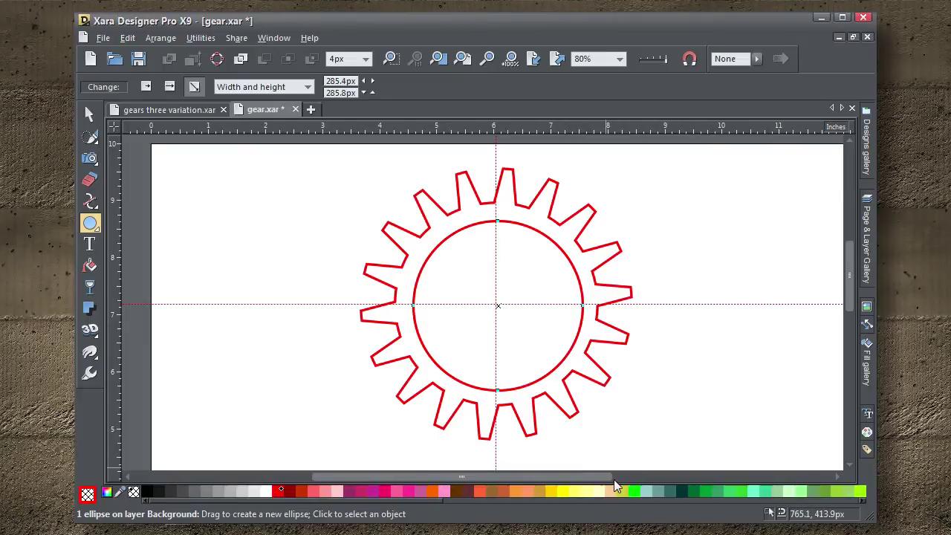
shift+click(648, 491)
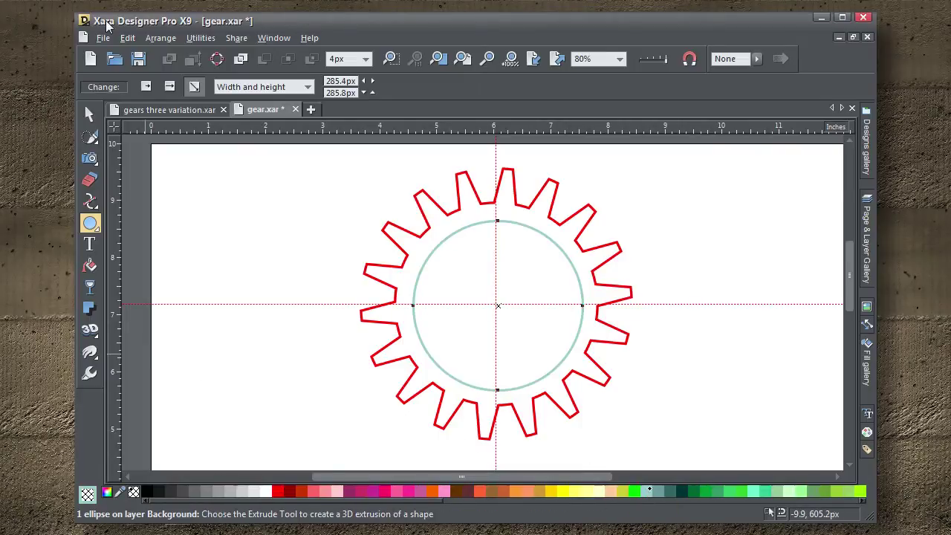
click(89, 114)
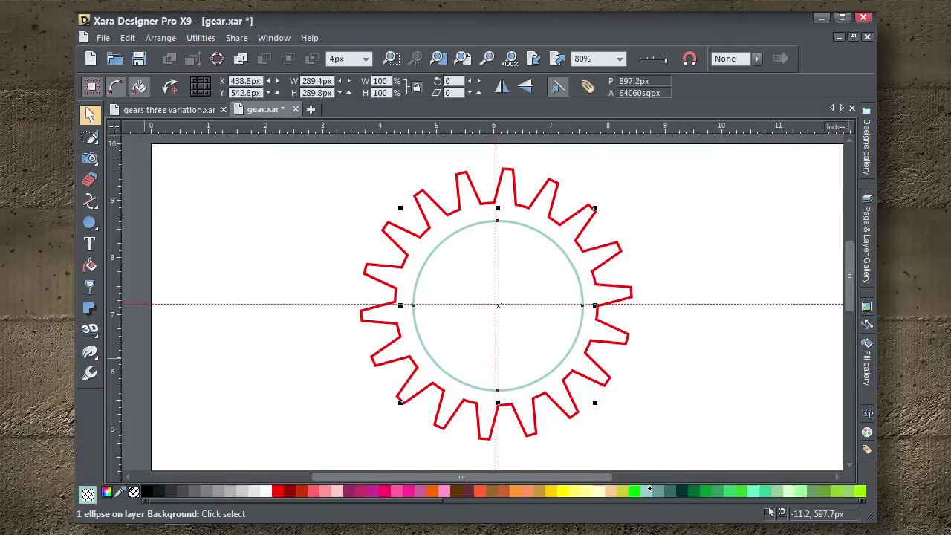
Draw a tall thin rectangle running down through the gear.
drag(89, 222, 119, 232)
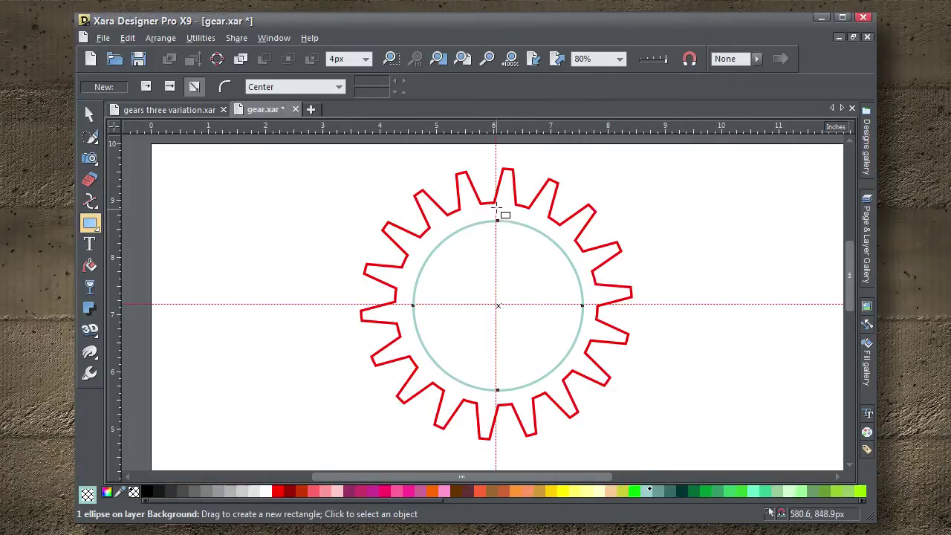
drag(481, 180, 480, 182)
mouse_move(498, 345)
mouse_down()
mouse_move(522, 416)
mouse_move(514, 411)
mouse_up()
click(89, 113)
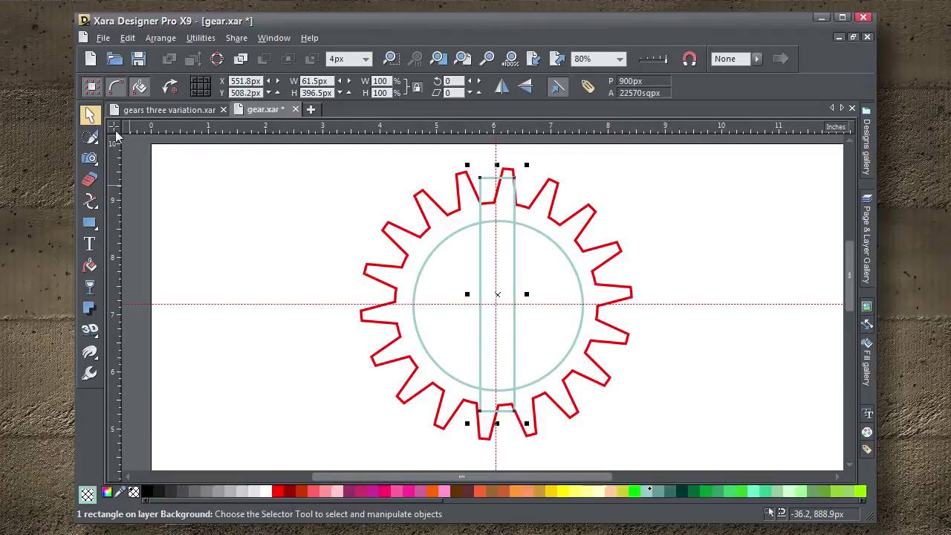
click(170, 146)
Select the gear, circle and rectangle and align them centrally both ways.
drag(310, 174, 321, 166)
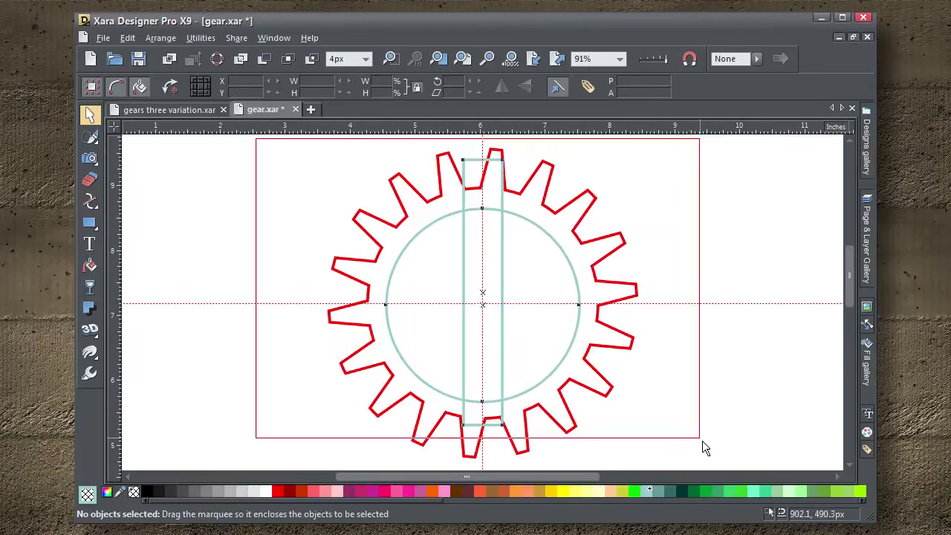
drag(703, 445, 715, 463)
key(ctrl+shift)
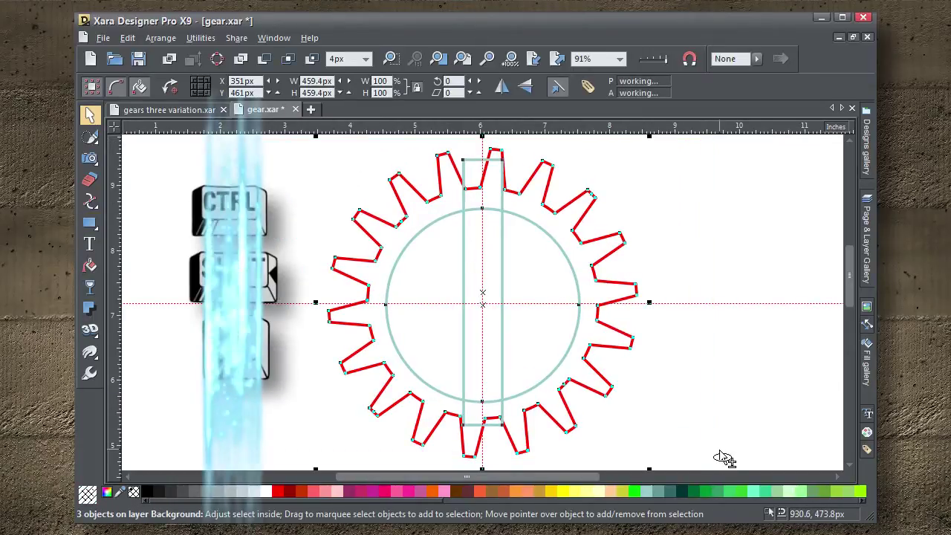
key(ctrl+shift+l)
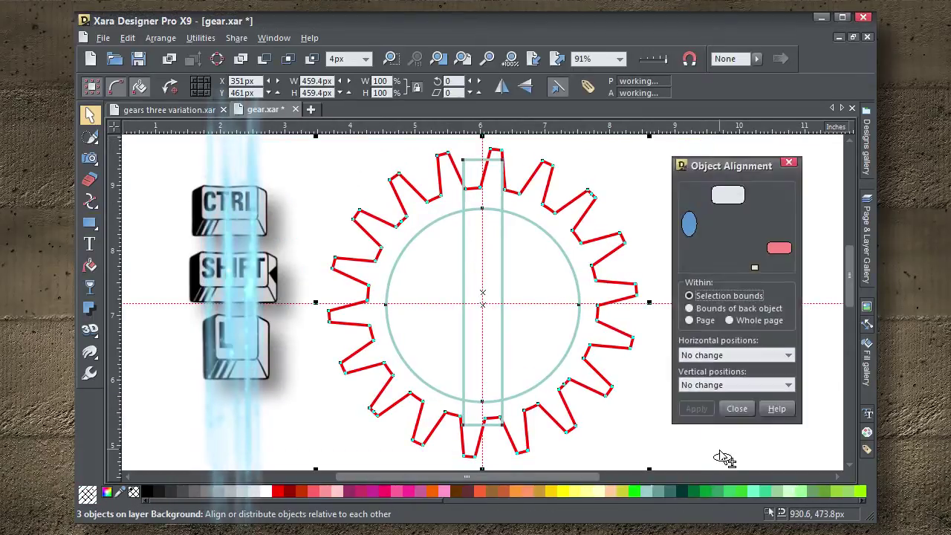
click(735, 236)
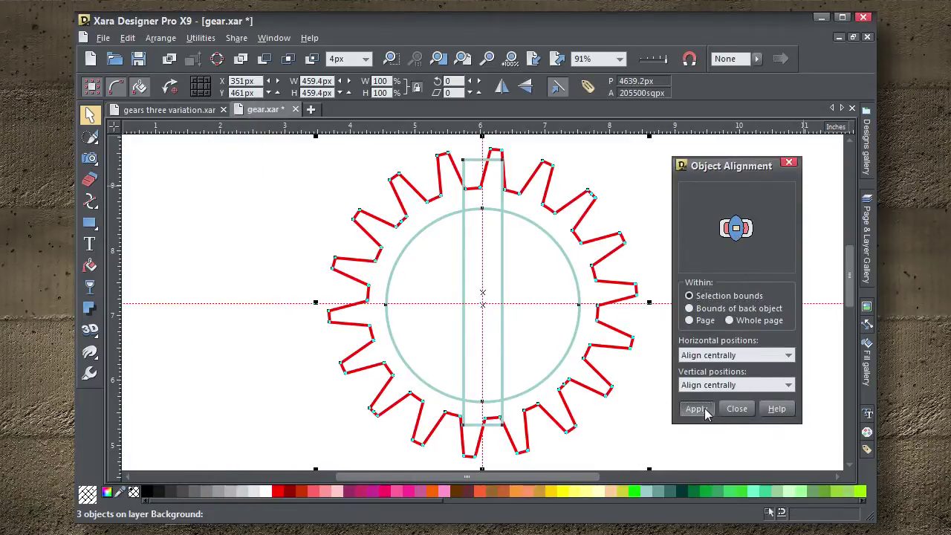
click(706, 413)
Make a 90° rotated copy of the rectangle and add both into a cross shape.
click(734, 411)
click(707, 425)
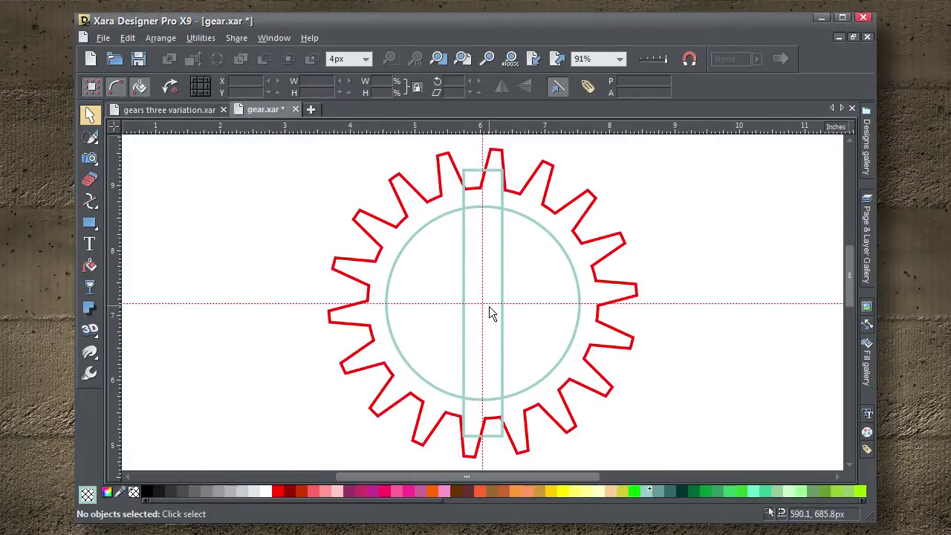
click(503, 329)
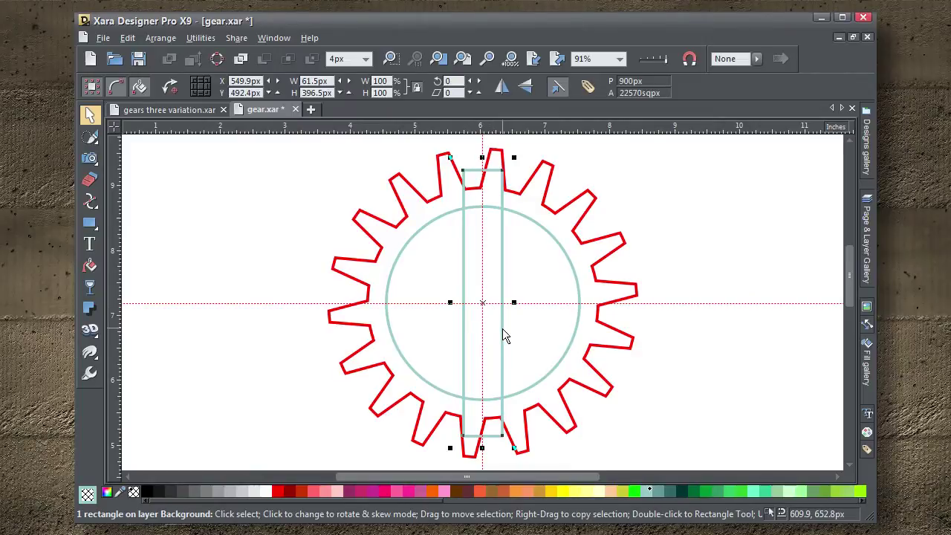
click(502, 329)
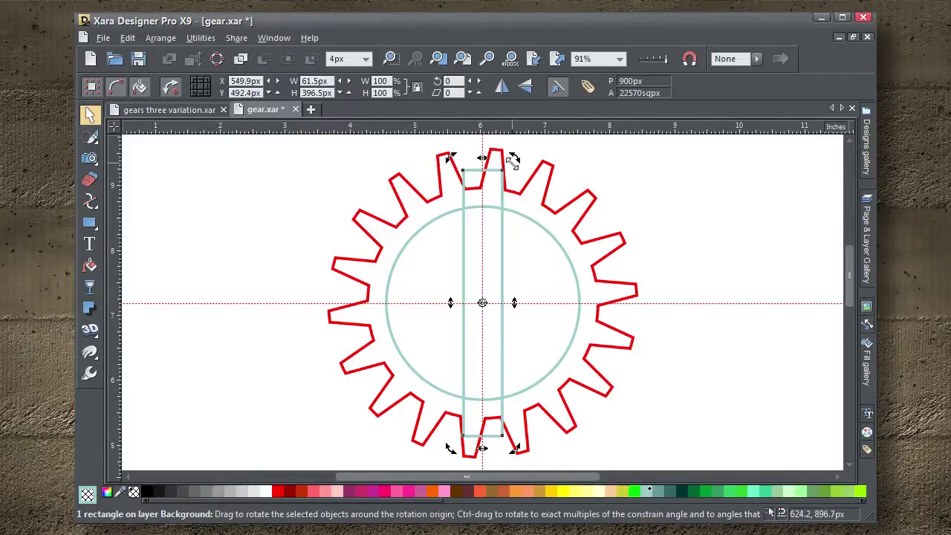
drag(512, 156, 567, 318)
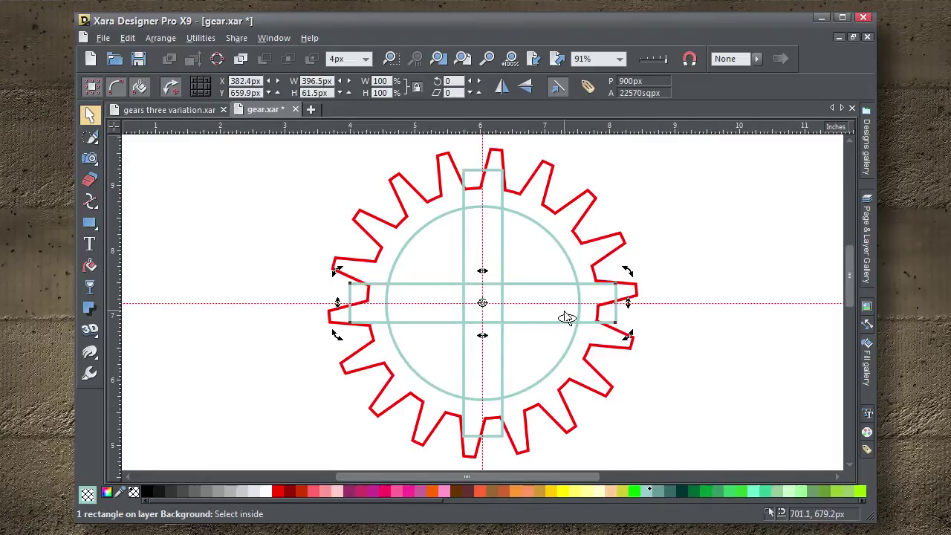
shift+click(503, 245)
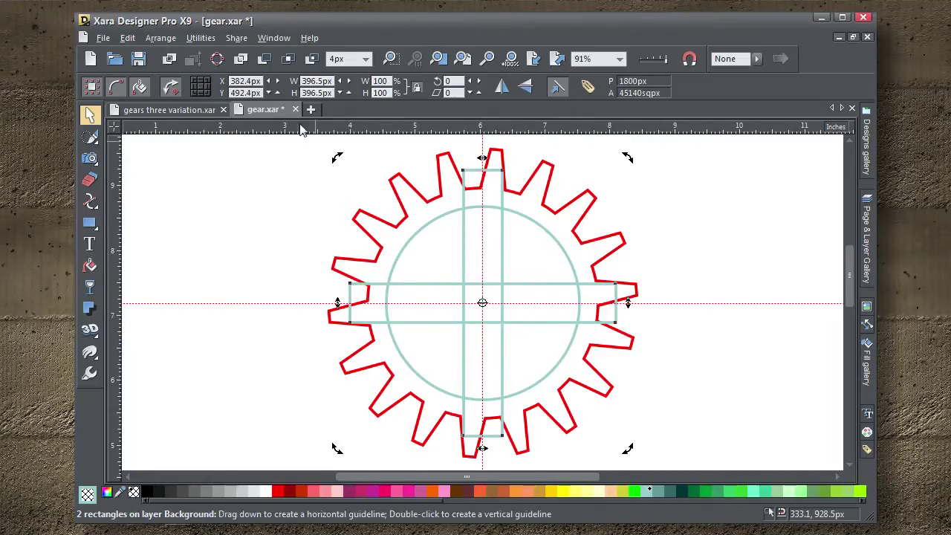
click(240, 63)
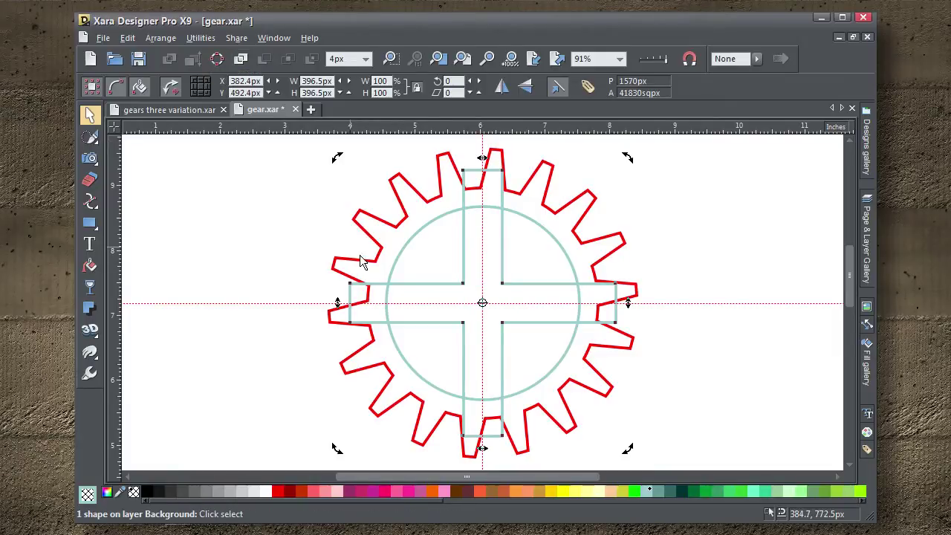
Subtract the cross from the teal circle, then open the Page & Layer gallery.
shift+click(545, 233)
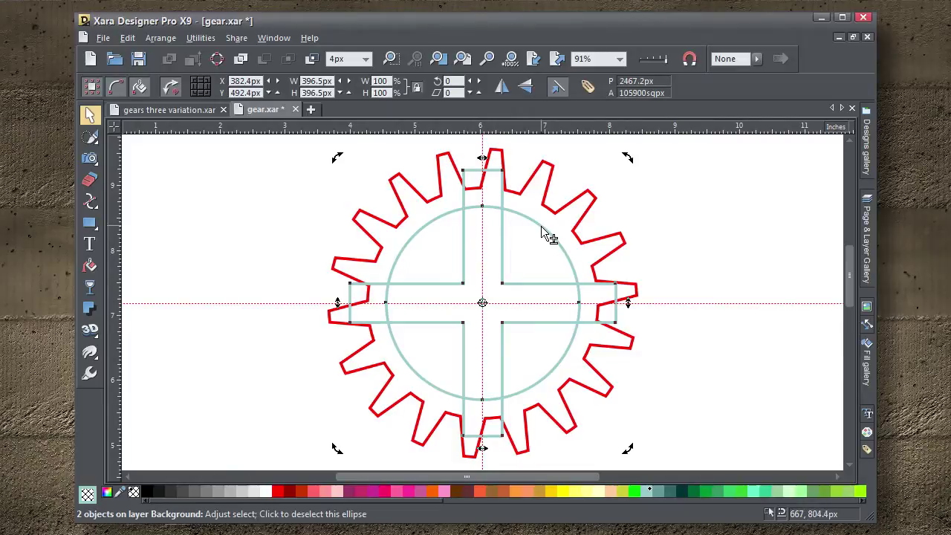
click(265, 60)
click(269, 186)
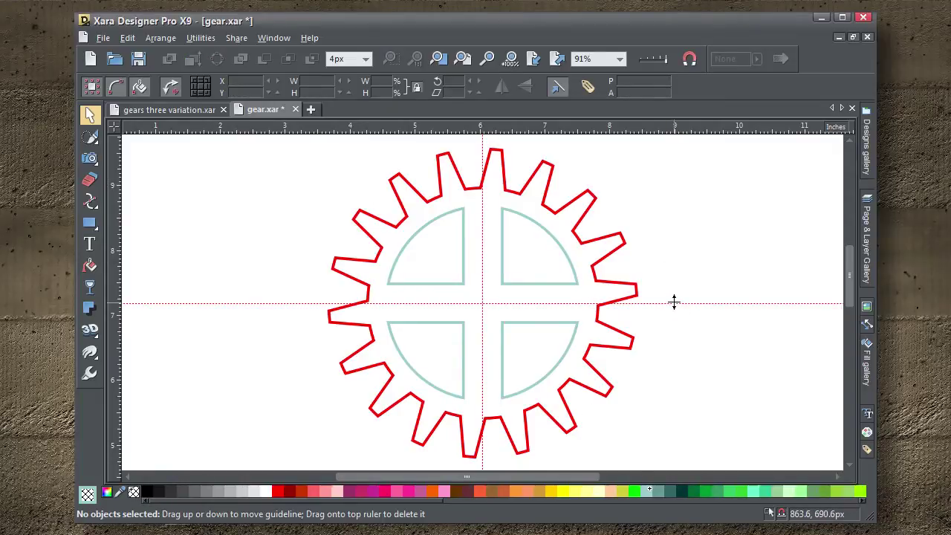
scroll(503, 208, up, 6)
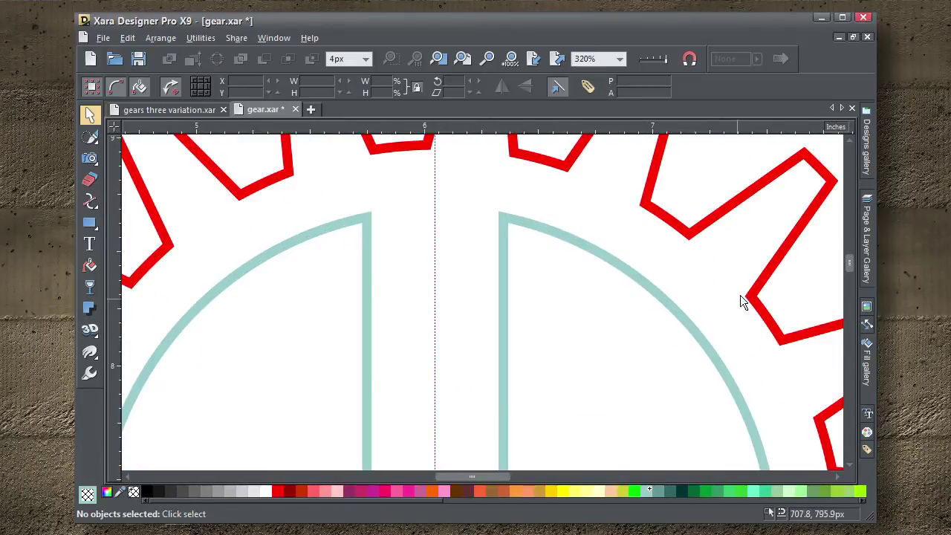
click(867, 234)
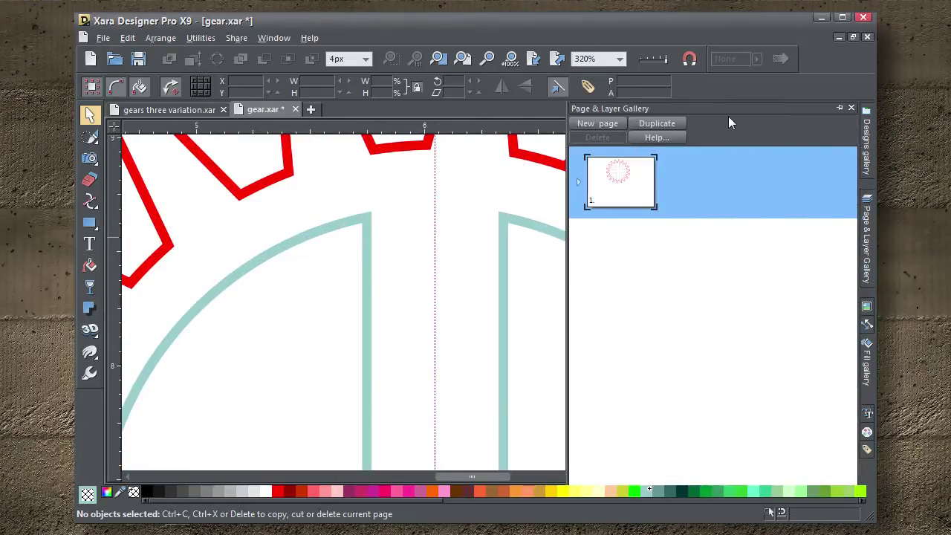
Float the Page & Layer gallery showing Guides and Background layers, then pick the Ellipse tool.
click(840, 108)
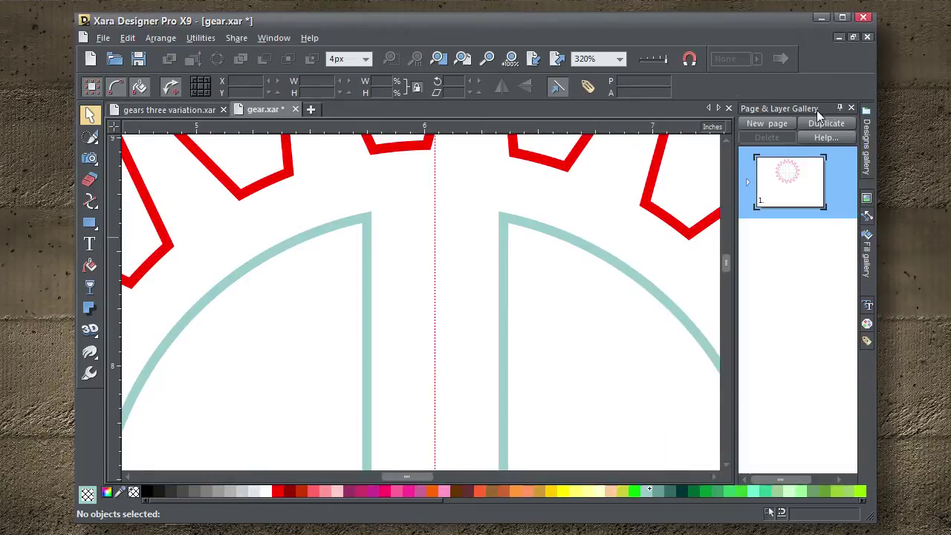
drag(819, 117, 637, 208)
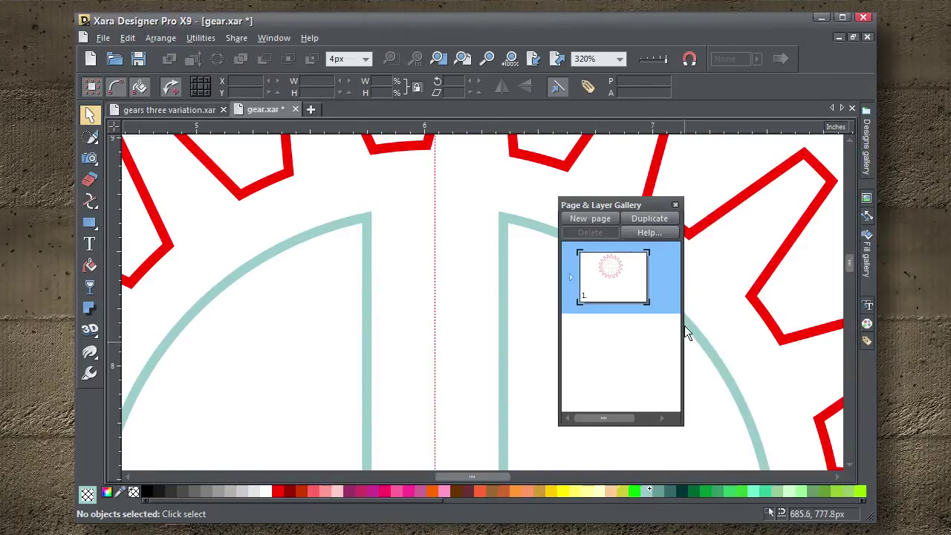
click(570, 278)
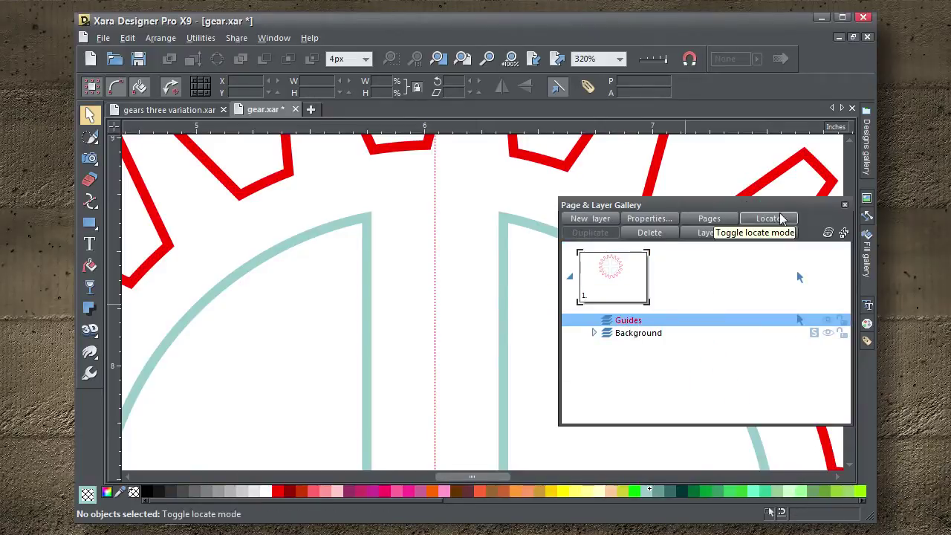
drag(713, 205, 434, 289)
click(98, 227)
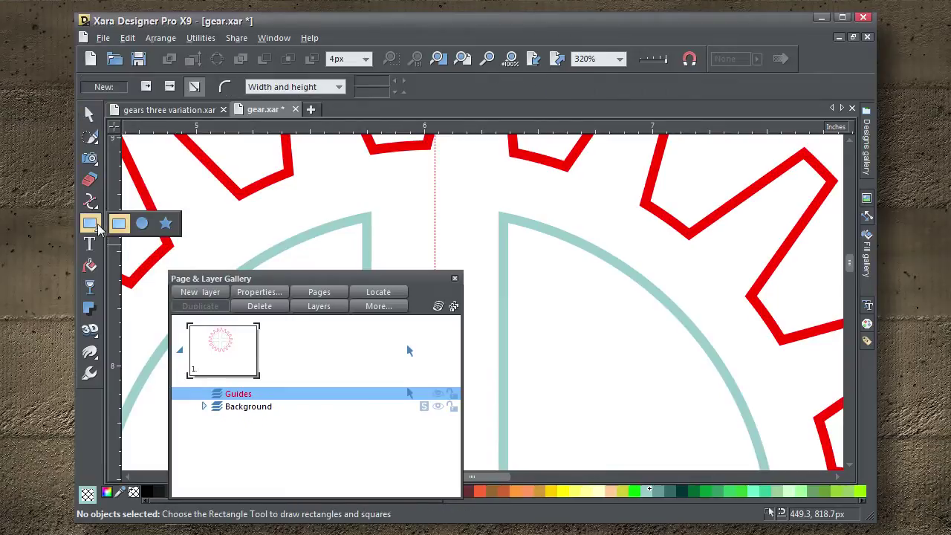
click(141, 222)
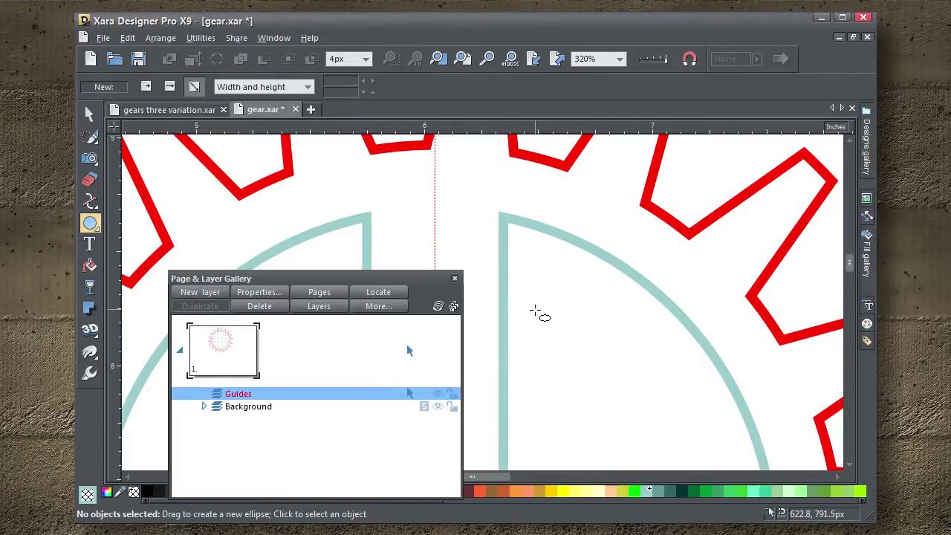
Draw a small guide circle, switch to outline view, and move it toward the teal segment's edge.
drag(536, 311, 553, 236)
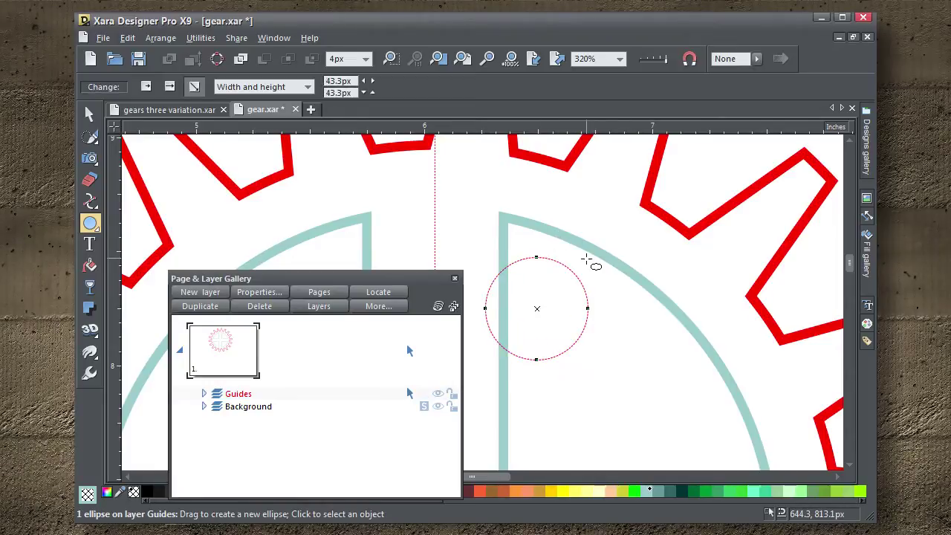
click(89, 113)
scroll(510, 236, up, 3)
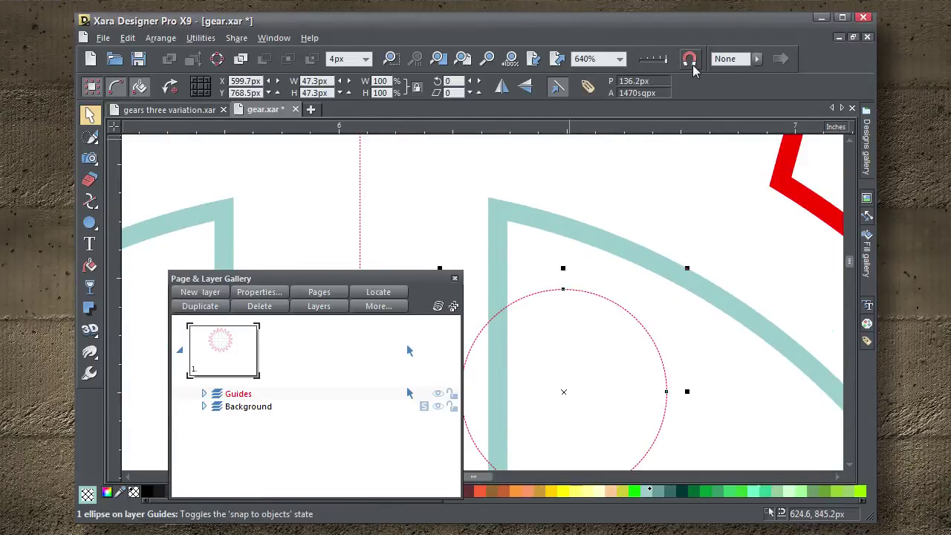
click(643, 64)
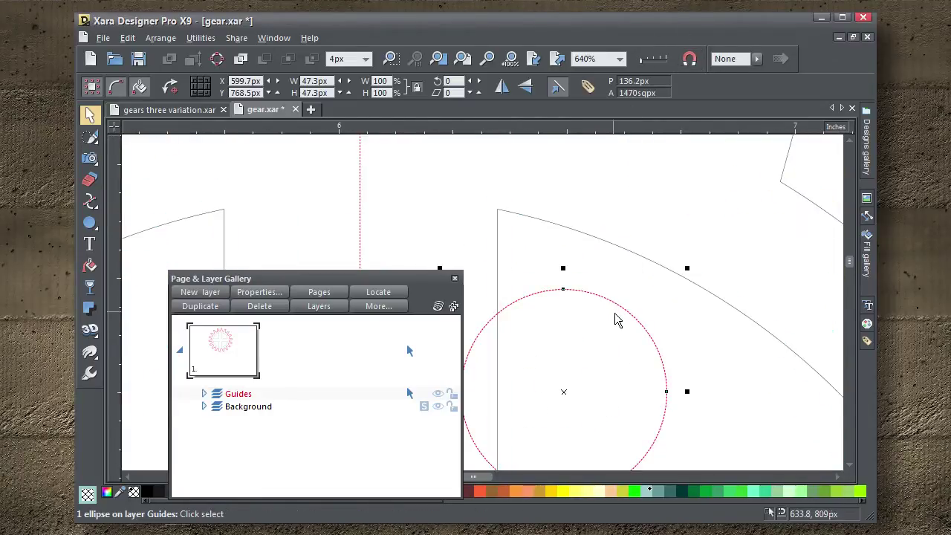
drag(615, 308, 659, 271)
Nudge the guide circle until it touches both the curved arc and the straight bottom edge.
click(760, 244)
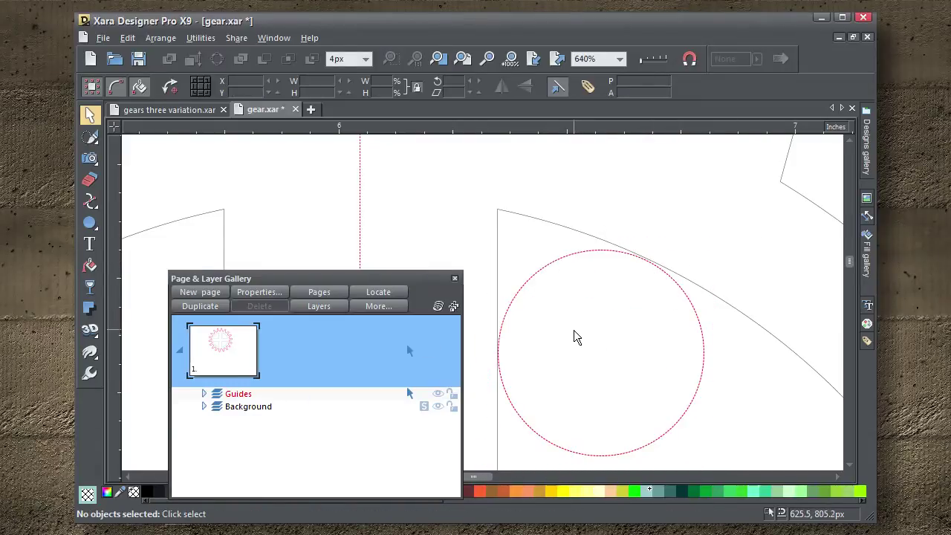
scroll(575, 335, down, 1)
drag(656, 440, 563, 276)
drag(546, 240, 725, 413)
scroll(738, 397, up, 2)
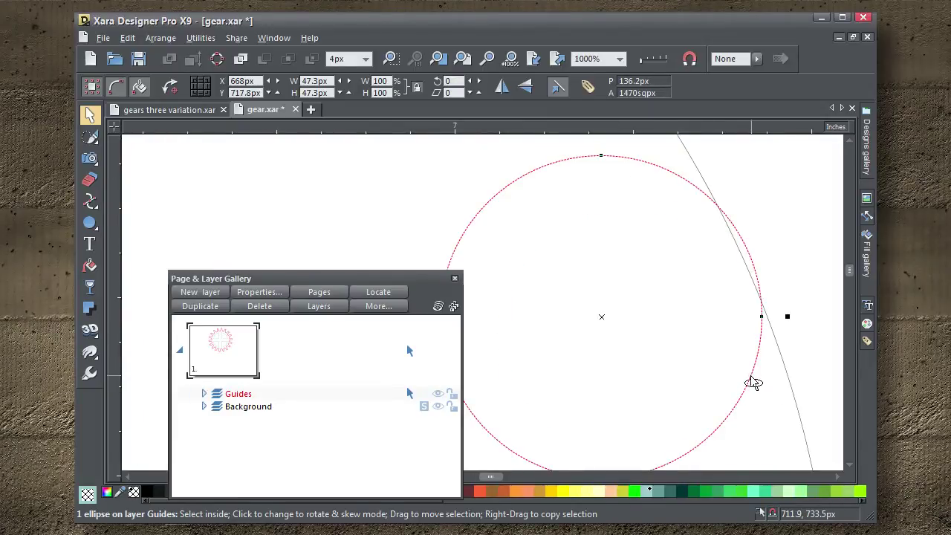
drag(753, 382, 745, 382)
scroll(789, 351, down, 1)
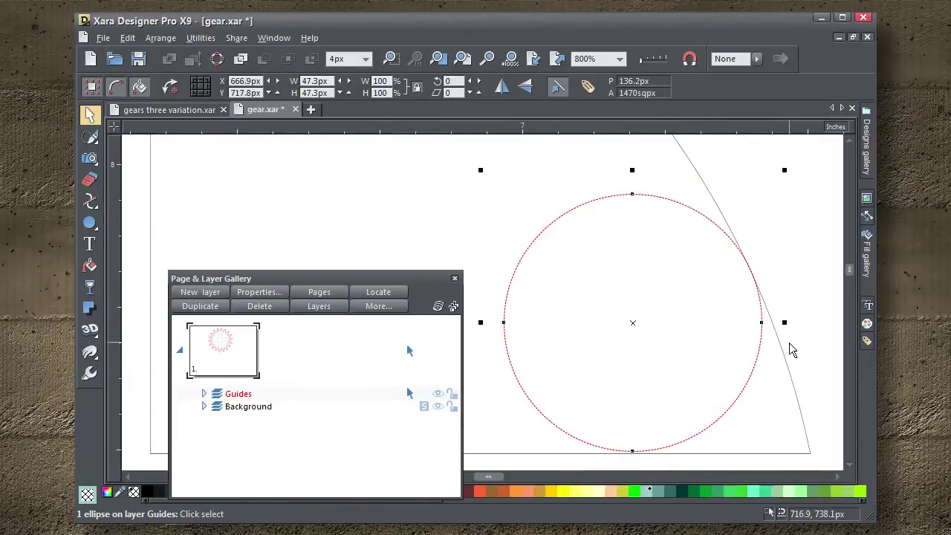
scroll(789, 343, down, 1)
scroll(675, 430, up, 3)
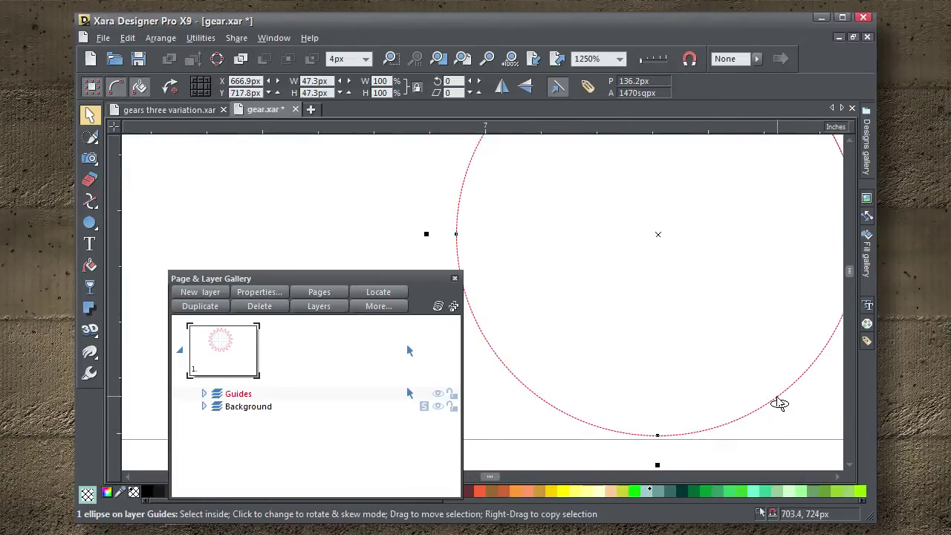
drag(780, 403, 783, 408)
scroll(631, 348, down, 3)
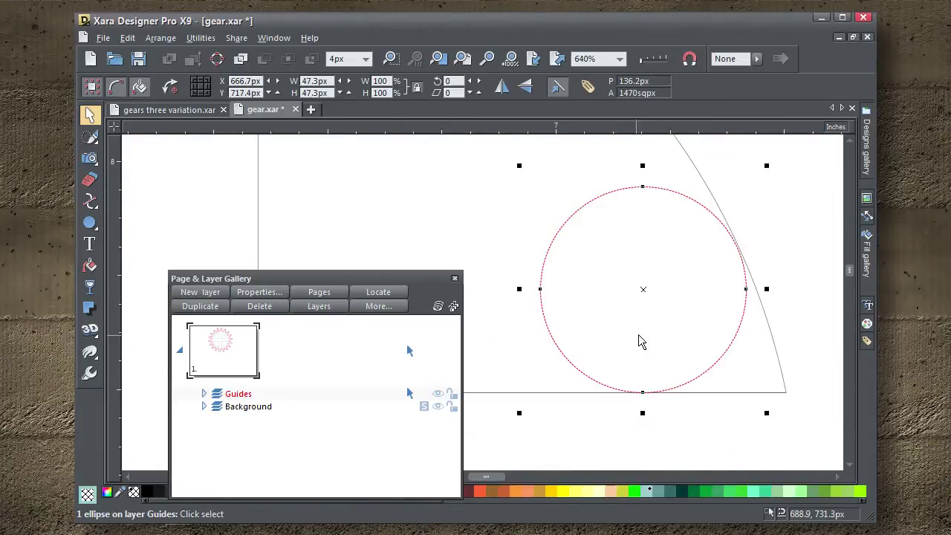
mouse_move(643, 339)
mouse_down()
mouse_move(723, 340)
mouse_move(648, 330)
mouse_up()
Lock the Guides layer and select the quarter-segment shape on the Background layer.
key(F2)
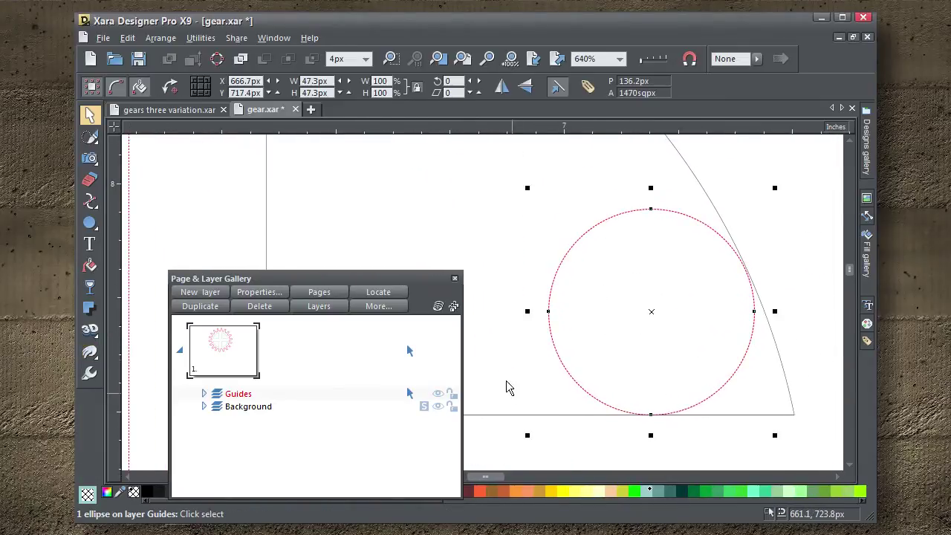
click(454, 394)
click(234, 407)
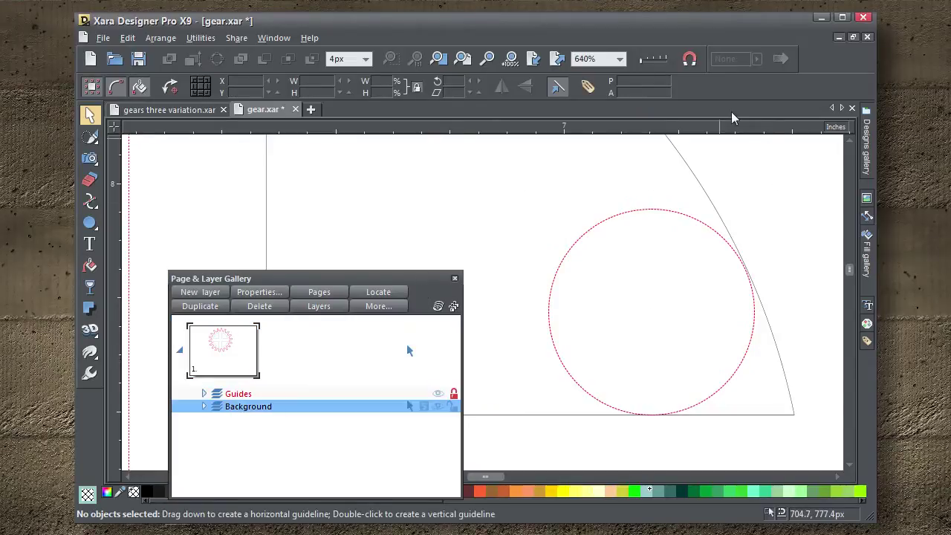
click(715, 212)
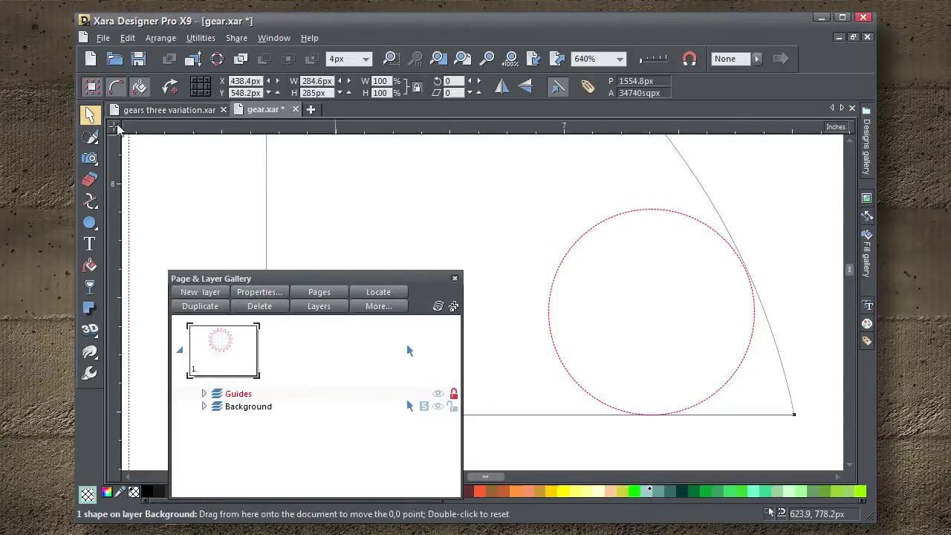
Add a point where the arc meets the guide circle and delete the sharp corner point.
click(90, 201)
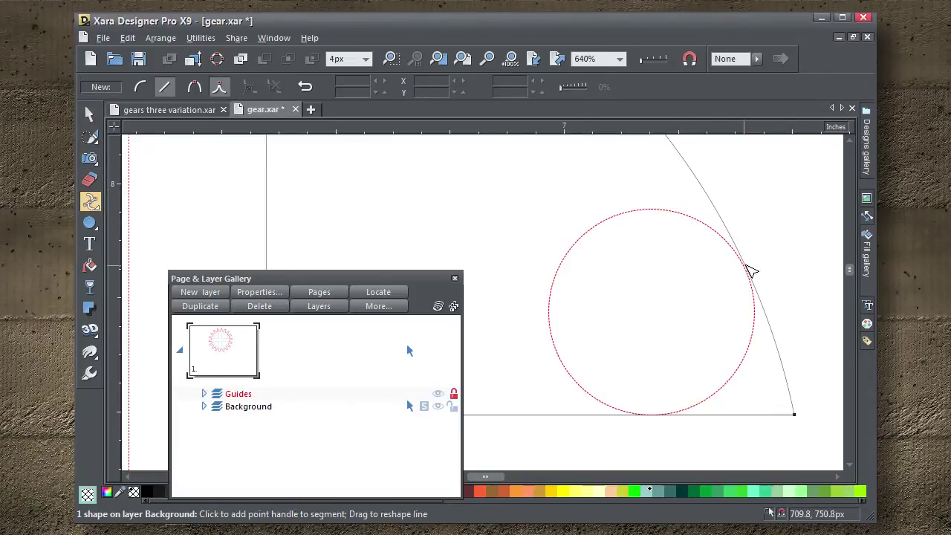
click(745, 265)
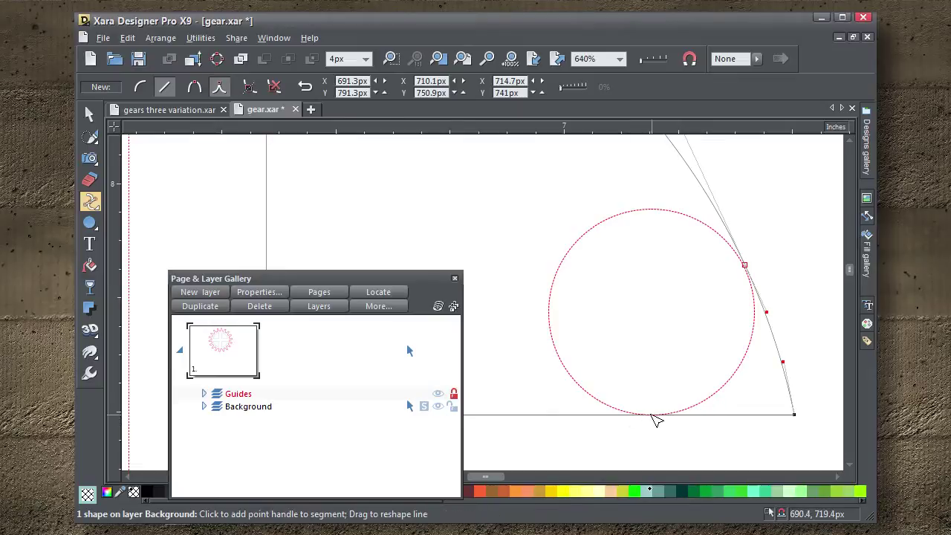
click(649, 416)
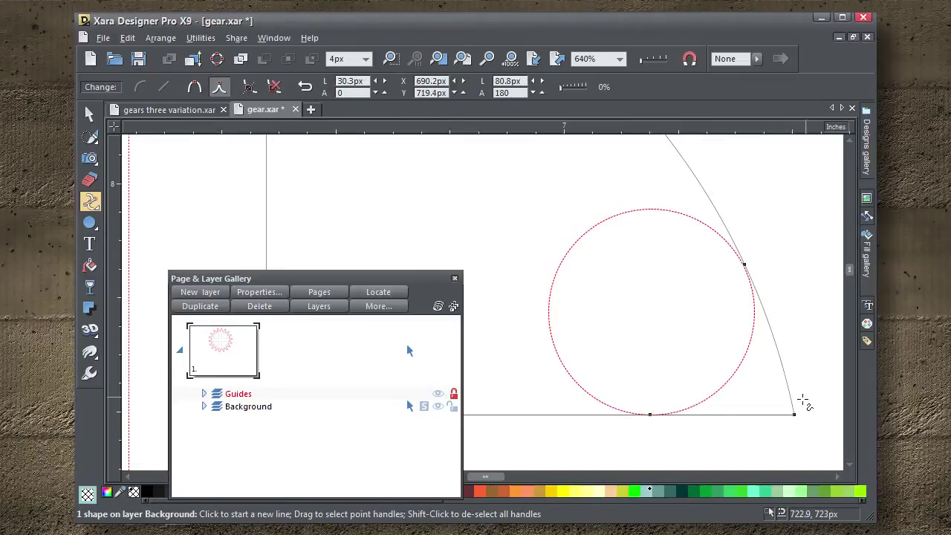
drag(809, 398, 753, 439)
key(Delete)
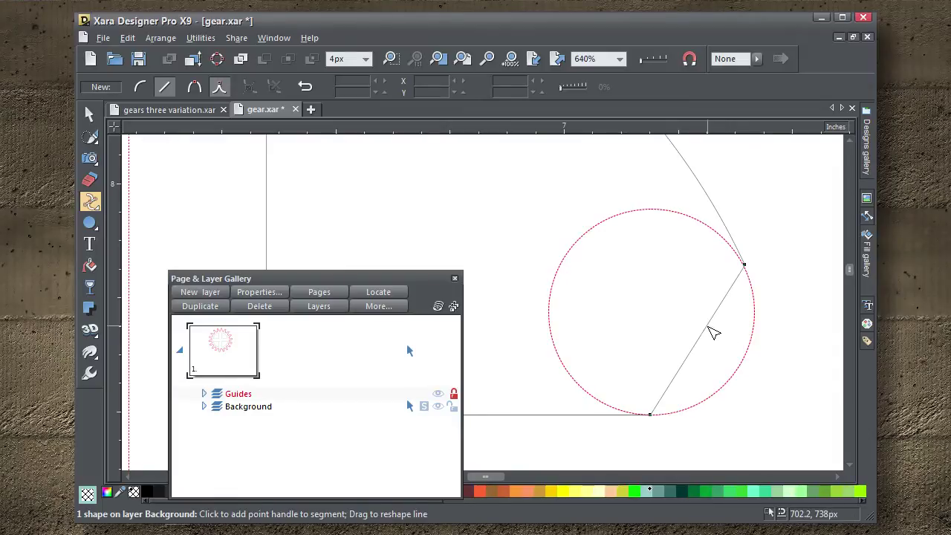
drag(714, 330, 721, 341)
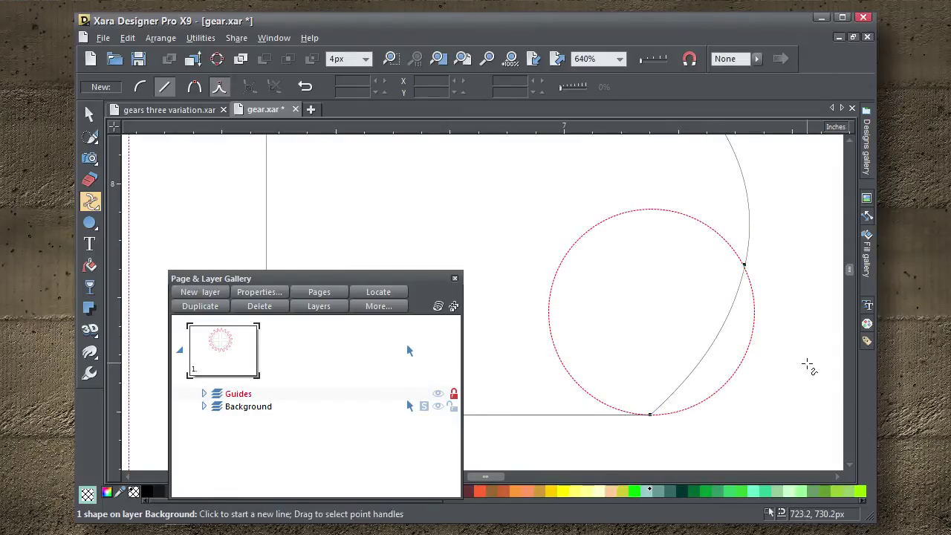
key(ctrl+z)
Convert the point to a curve and shape its handles to hug the guide circle.
drag(772, 242, 713, 288)
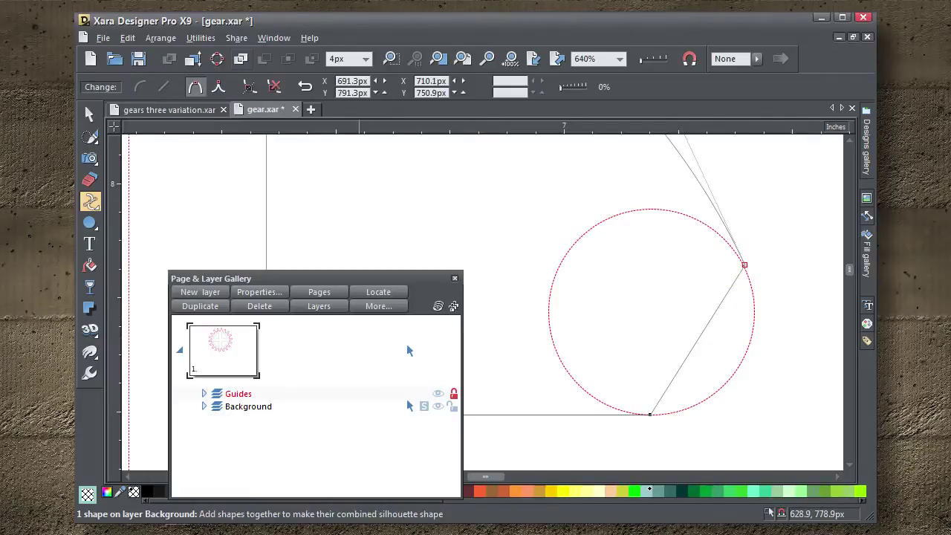
click(218, 86)
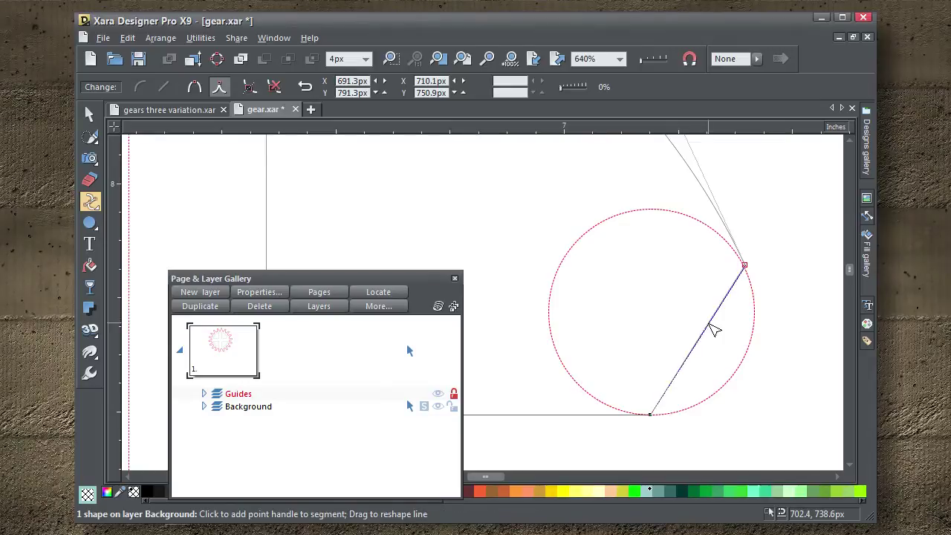
drag(714, 329, 743, 359)
scroll(770, 378, up, 2)
drag(784, 380, 779, 368)
drag(700, 429, 687, 444)
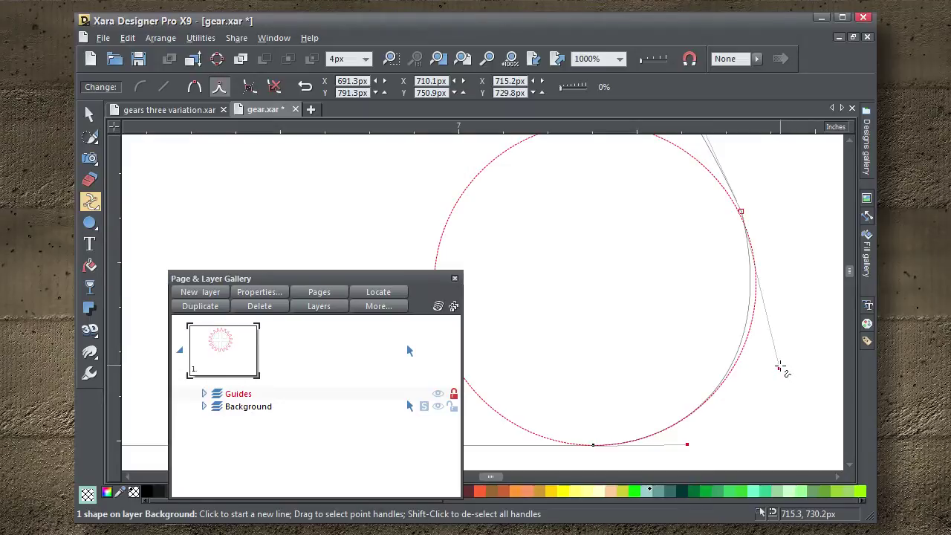
mouse_move(779, 368)
mouse_down()
mouse_move(777, 356)
mouse_move(794, 358)
mouse_up()
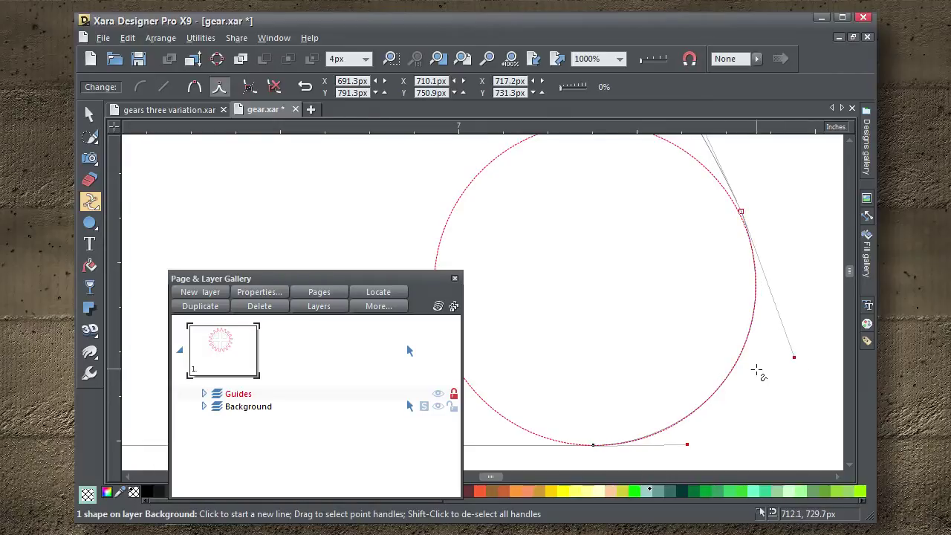
scroll(753, 368, down, 3)
Add points where the top-left corner meets the circle, make the arc point a cusp, and delete the corner.
key(shift+F8)
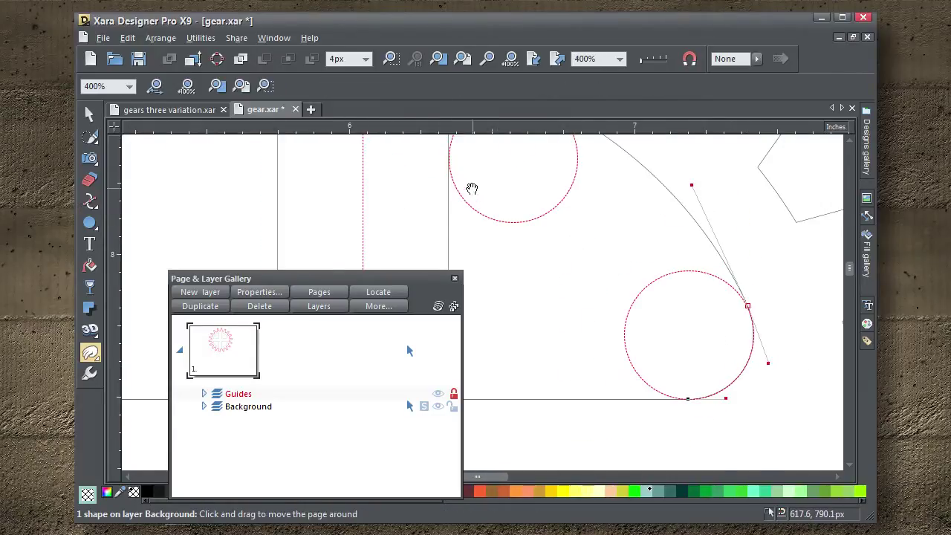
drag(474, 191, 586, 360)
key(F4)
scroll(572, 331, up, 2)
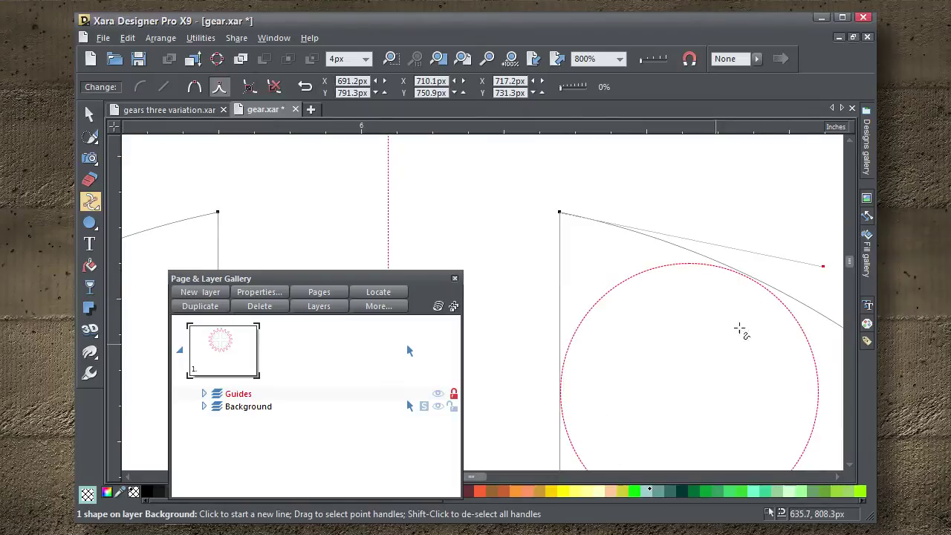
click(741, 274)
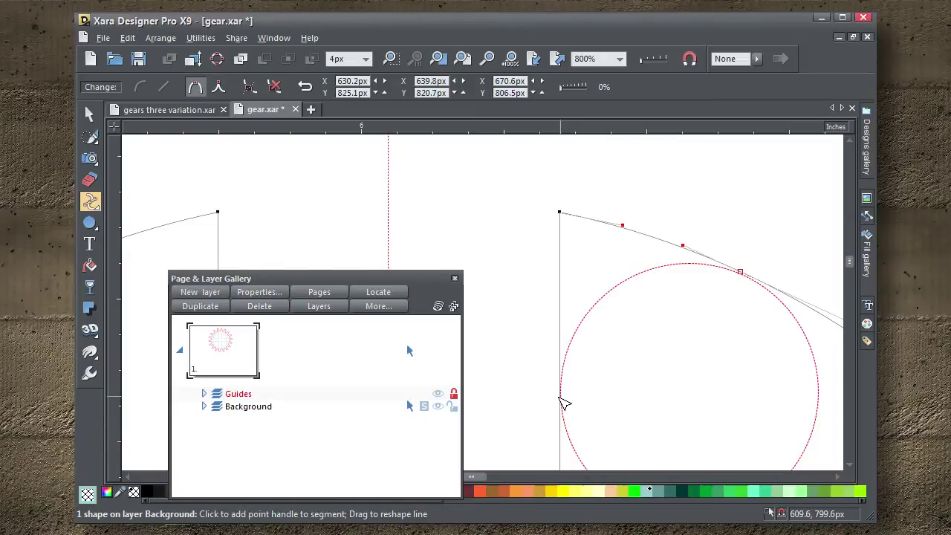
click(559, 398)
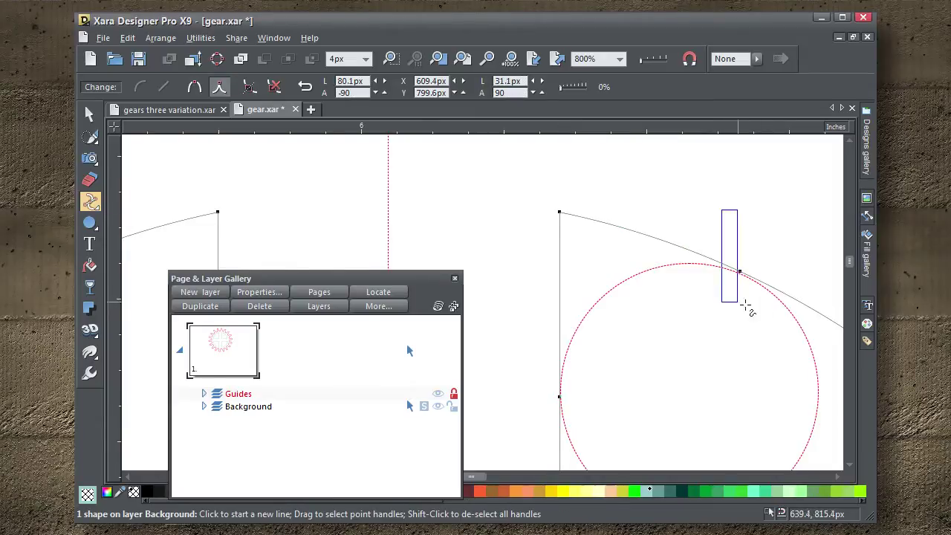
click(739, 272)
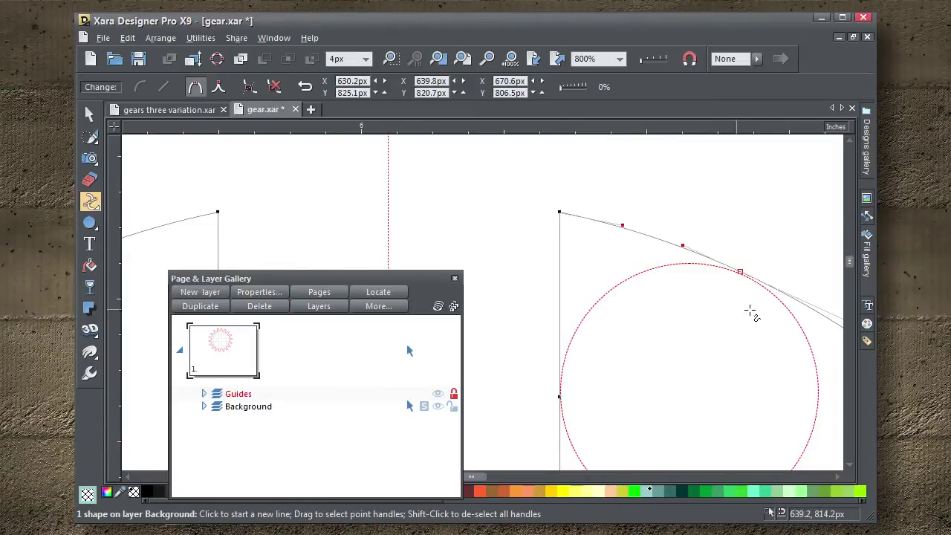
click(218, 87)
click(559, 213)
key(Delete)
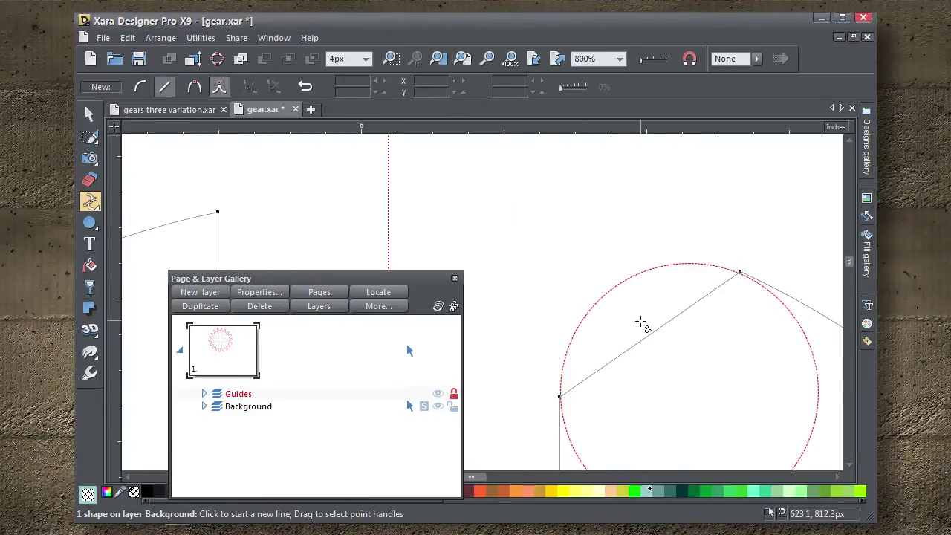
Bend the segment and tune its handles so the edge curves smoothly around the small circle.
drag(658, 333, 629, 283)
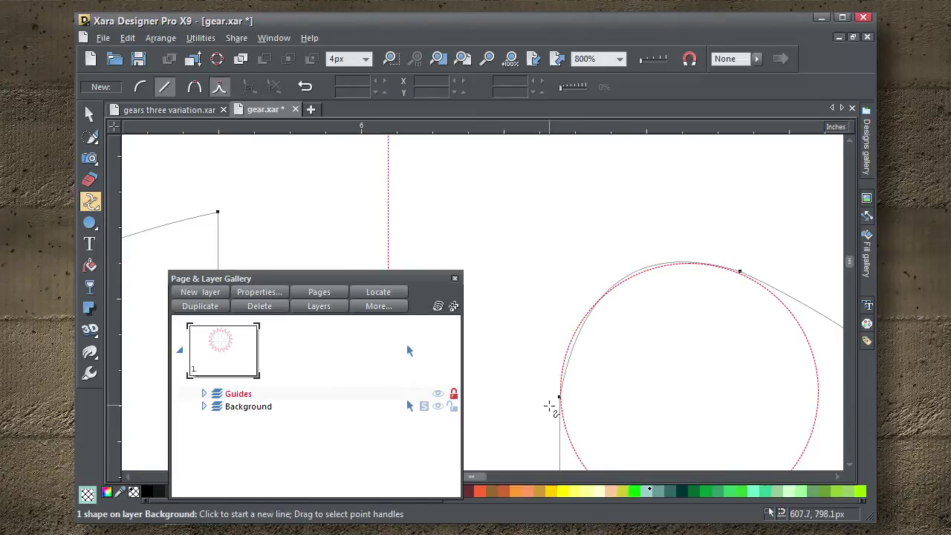
click(560, 397)
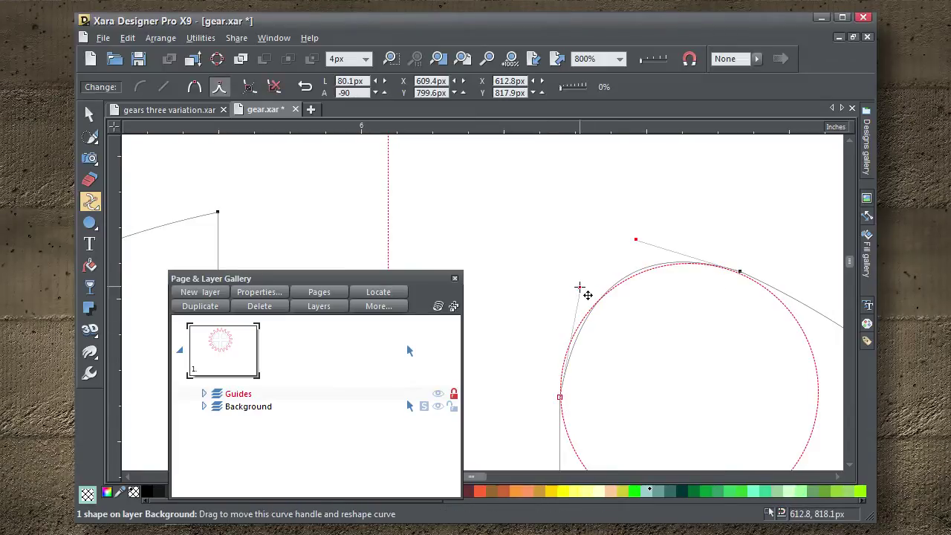
drag(579, 287, 560, 304)
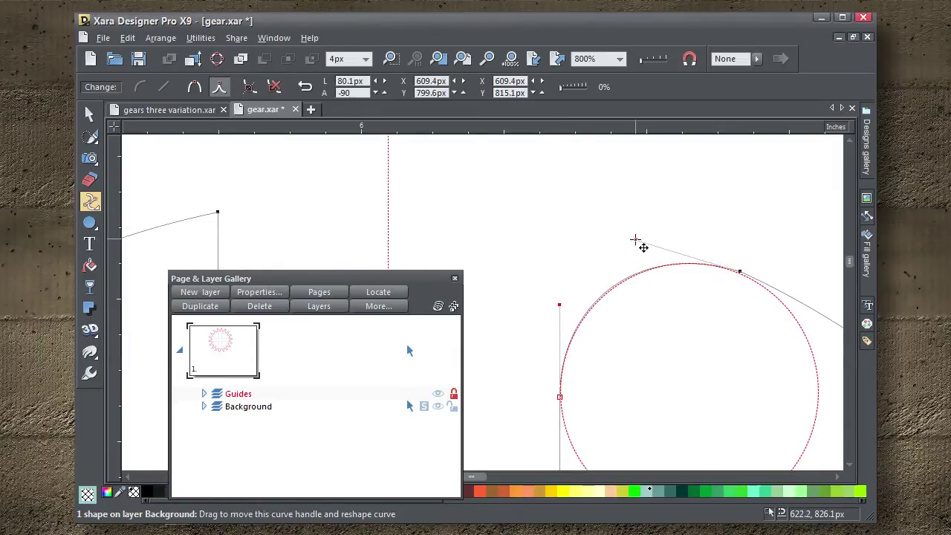
mouse_move(637, 242)
mouse_down()
mouse_move(662, 237)
mouse_move(652, 235)
mouse_up()
Break the combined teal cutouts into separate quarter shapes with Break shapes.
scroll(614, 306, down, 1)
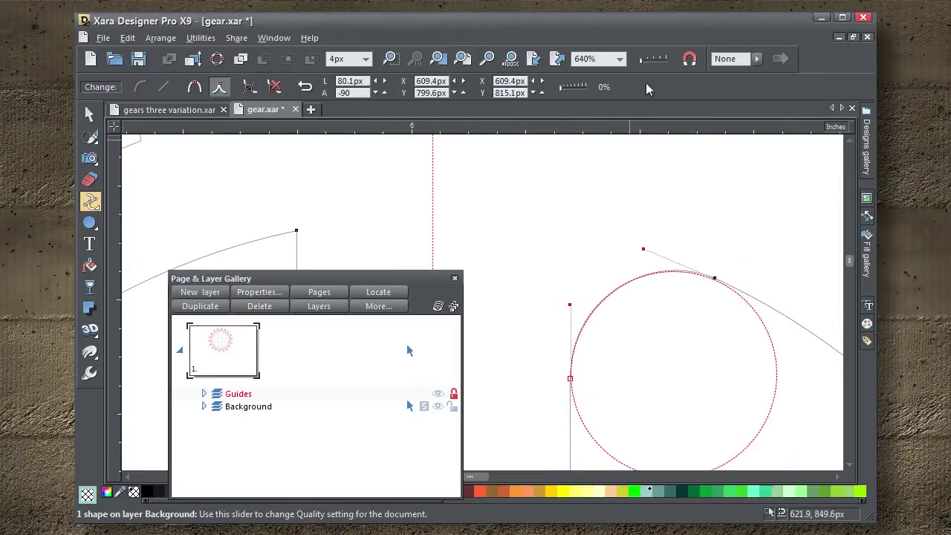
scroll(492, 371, down, 3)
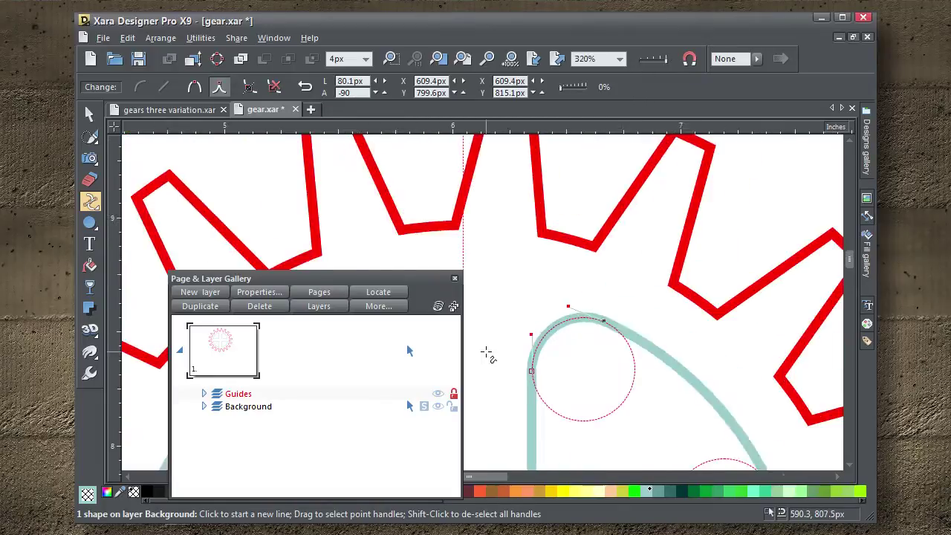
scroll(547, 282, down, 2)
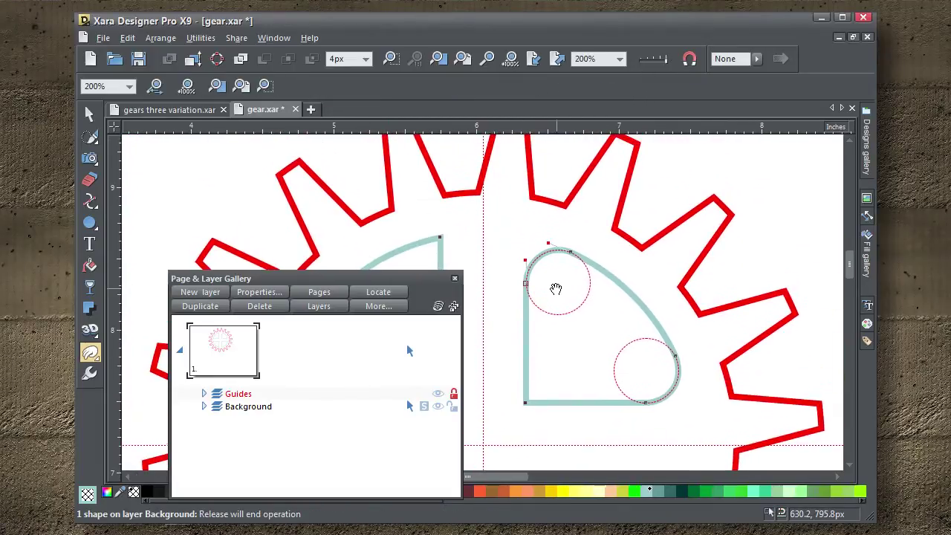
scroll(548, 291, down, 1)
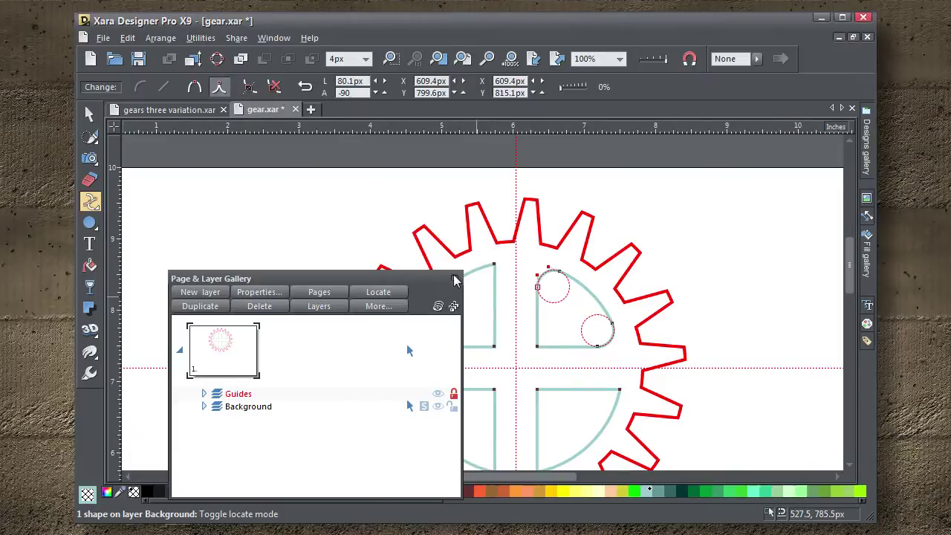
click(455, 278)
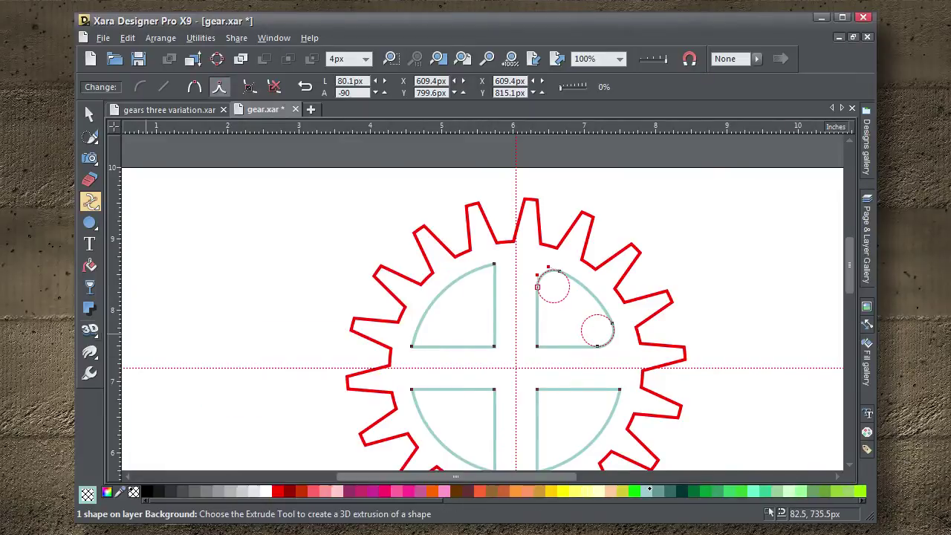
click(90, 115)
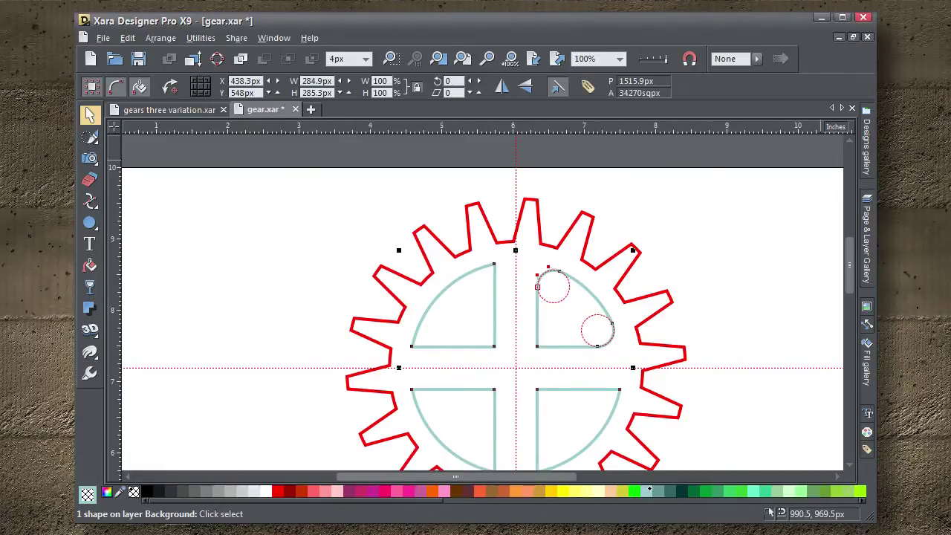
click(750, 283)
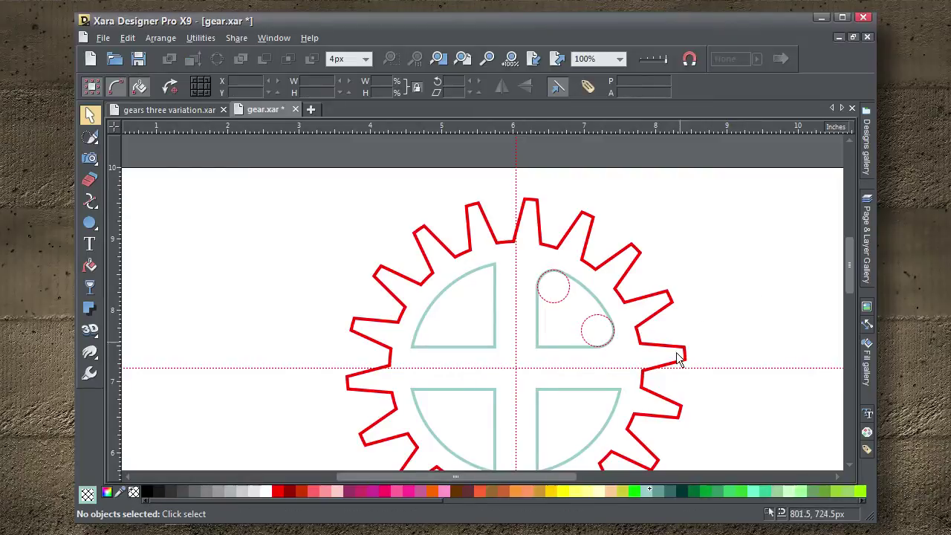
click(573, 348)
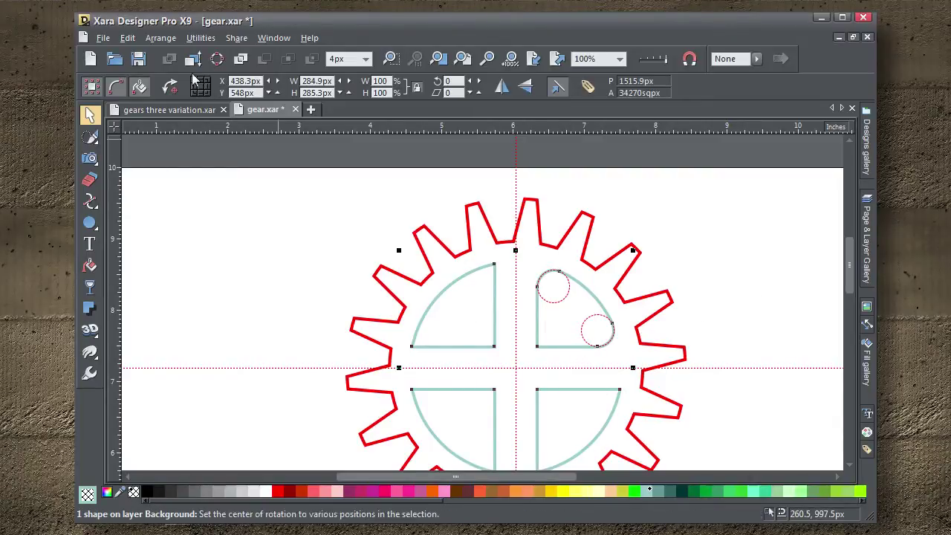
click(192, 61)
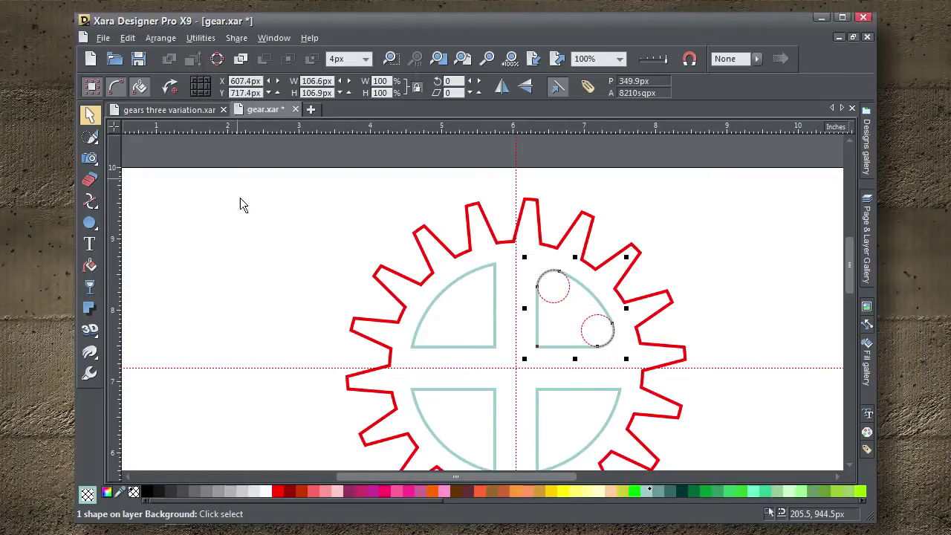
click(257, 253)
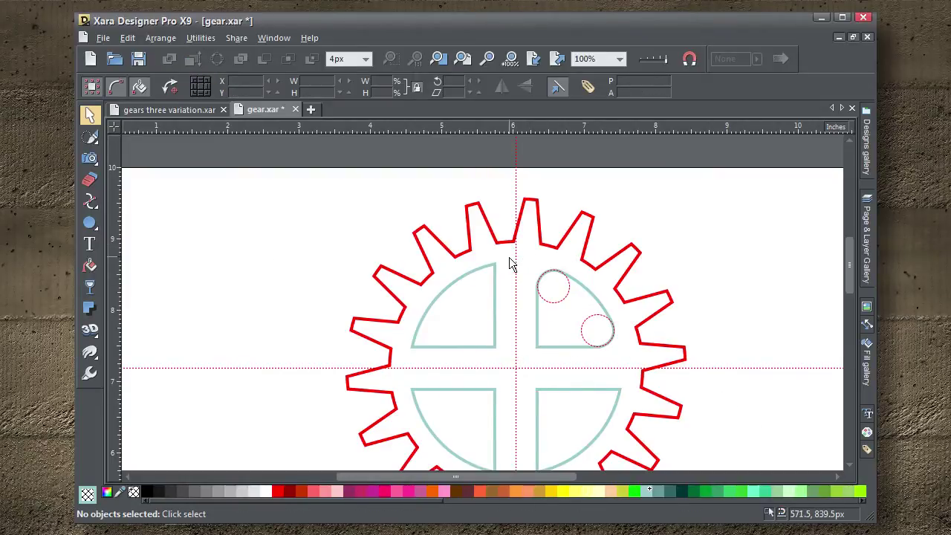
drag(510, 262, 582, 323)
Delete the upper-left and lower-left teal quarter cutouts.
click(495, 292)
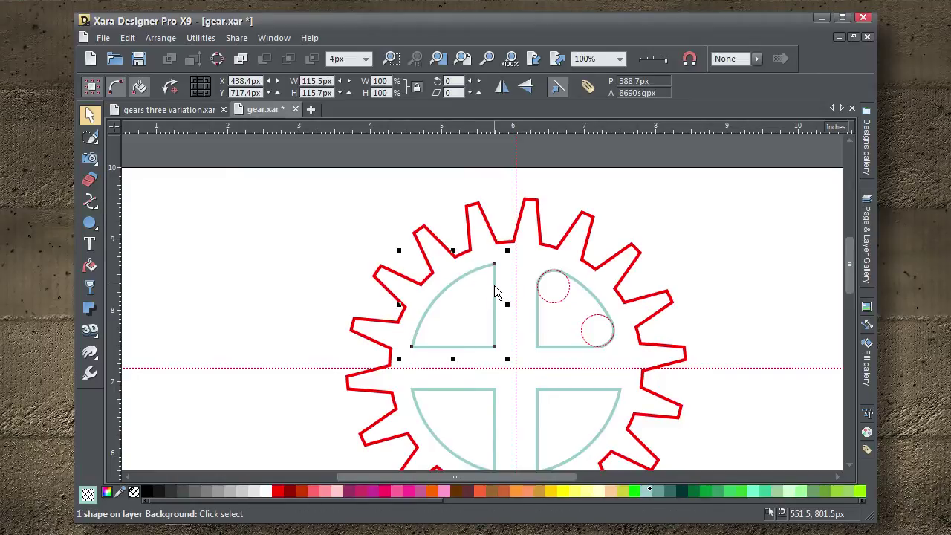
key(Delete)
click(497, 407)
key(Delete)
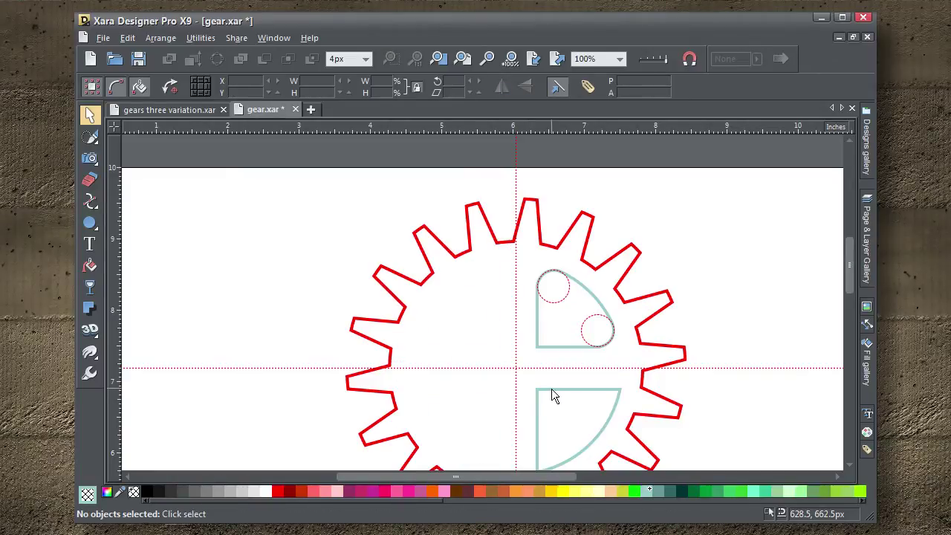
Delete the lower-right quarter and drop 90° rotated copies of the upper-right quarter into the other quadrants.
click(551, 395)
key(Delete)
click(551, 354)
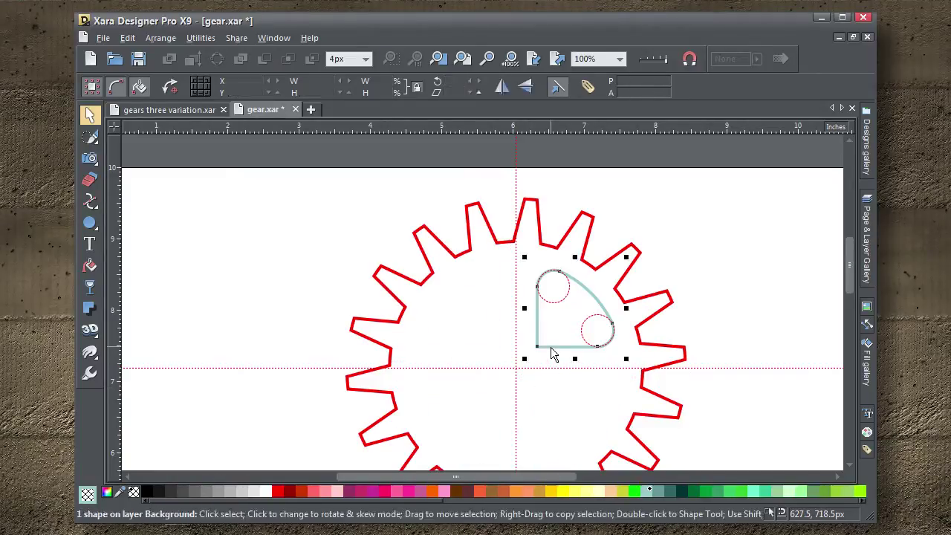
click(555, 350)
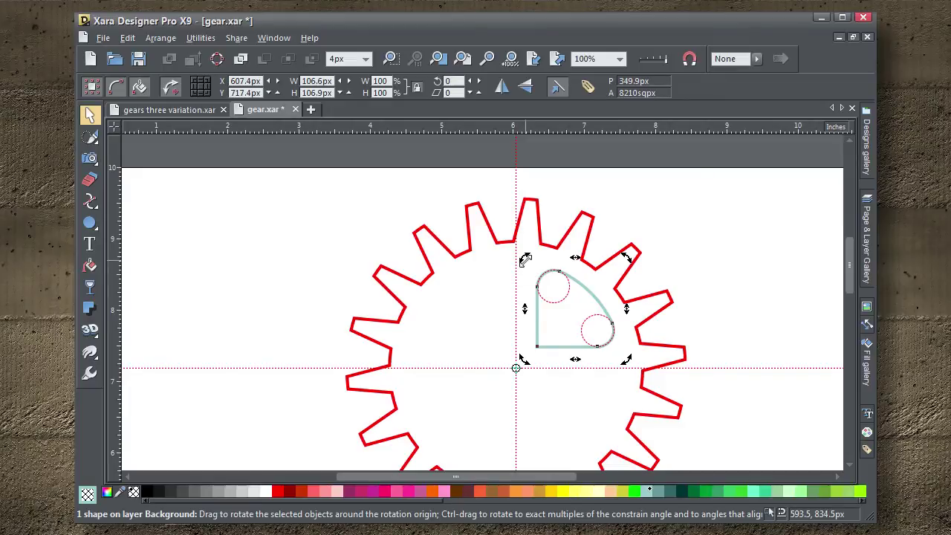
drag(525, 258, 446, 391)
drag(407, 258, 412, 416)
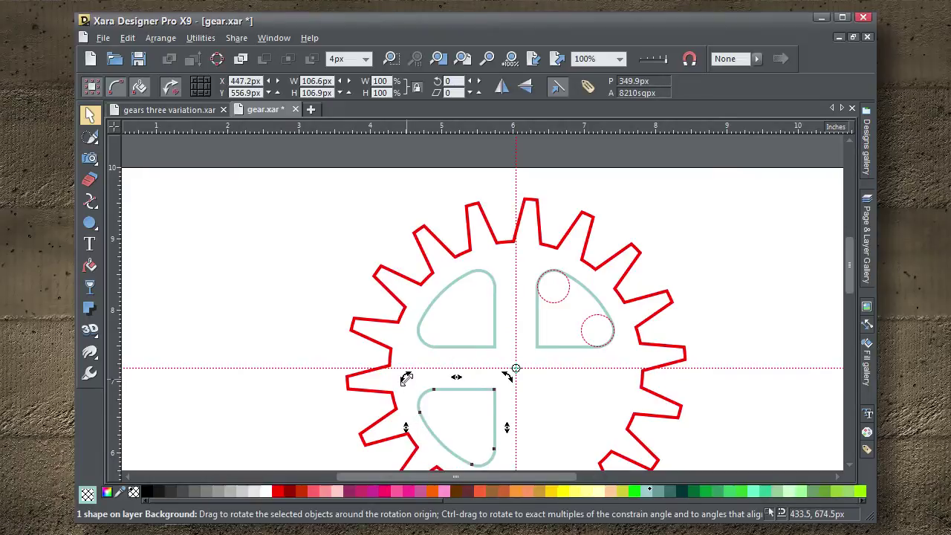
drag(405, 376, 520, 451)
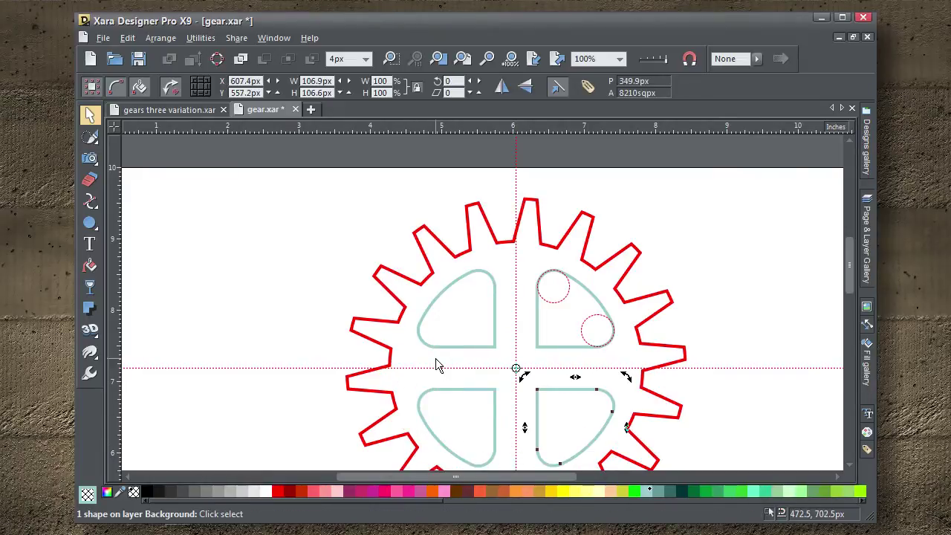
Draw a 44.8px circle at the guide crossing, then marquee-select it with the four cutouts.
click(505, 384)
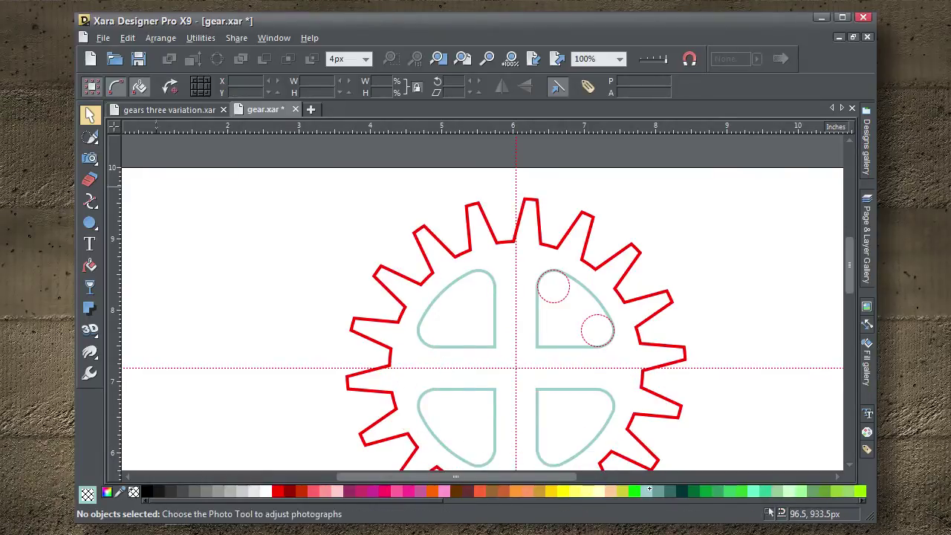
click(90, 223)
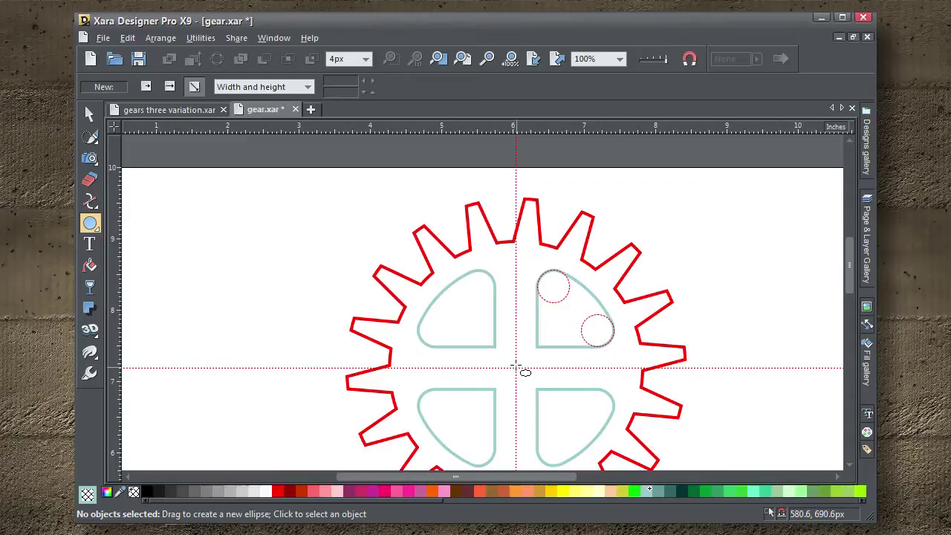
drag(516, 367, 522, 341)
key(Delete)
drag(516, 367, 524, 346)
click(89, 114)
click(268, 263)
scroll(275, 267, down, 1)
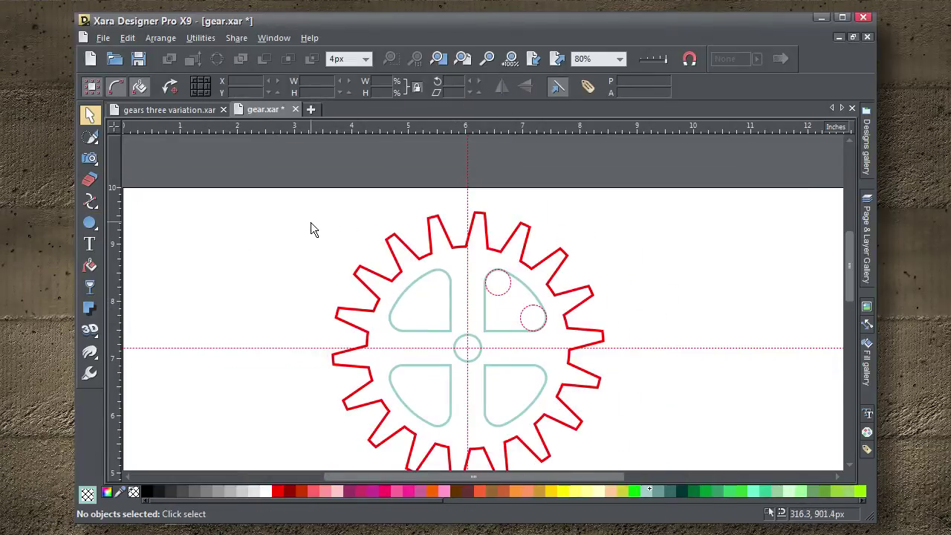
drag(312, 224, 563, 450)
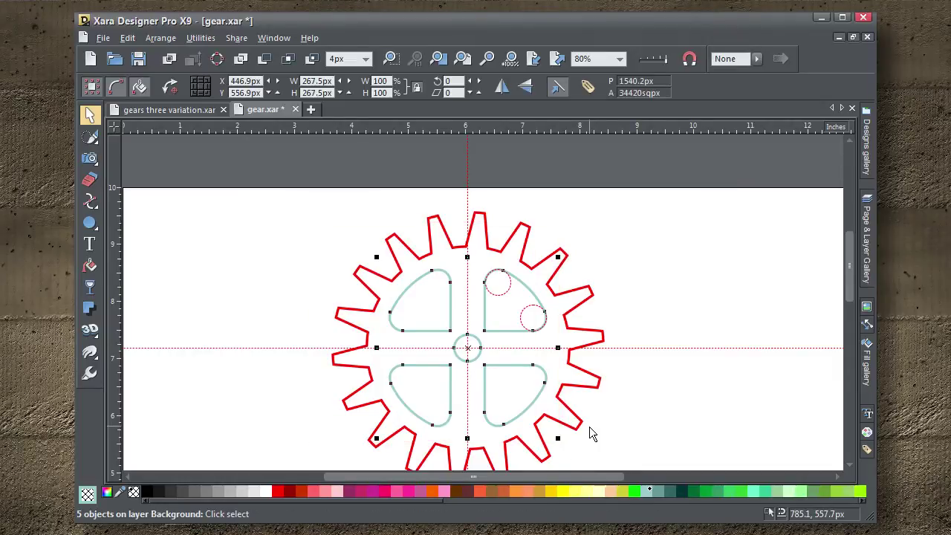
Merge the four cutouts and centre circle with Add shapes, then subtract them from the red gear.
click(242, 60)
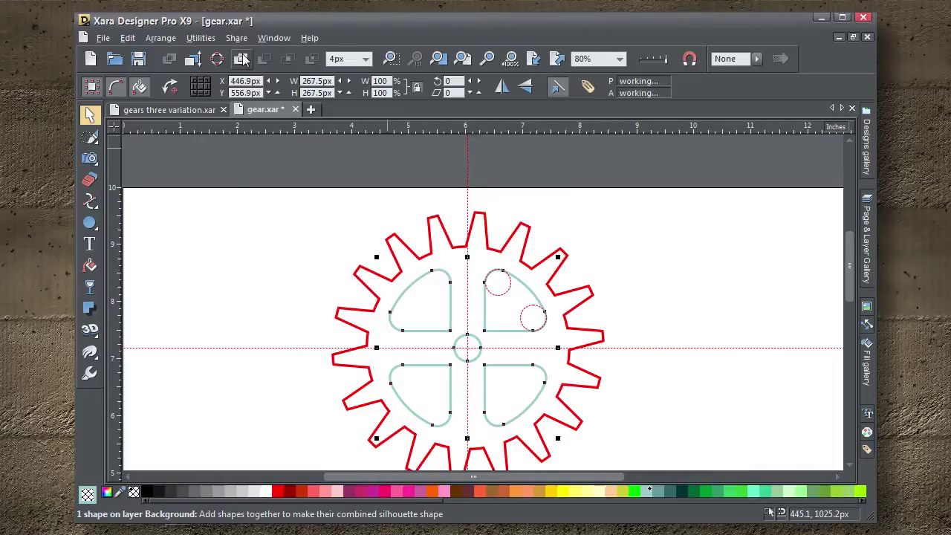
click(127, 318)
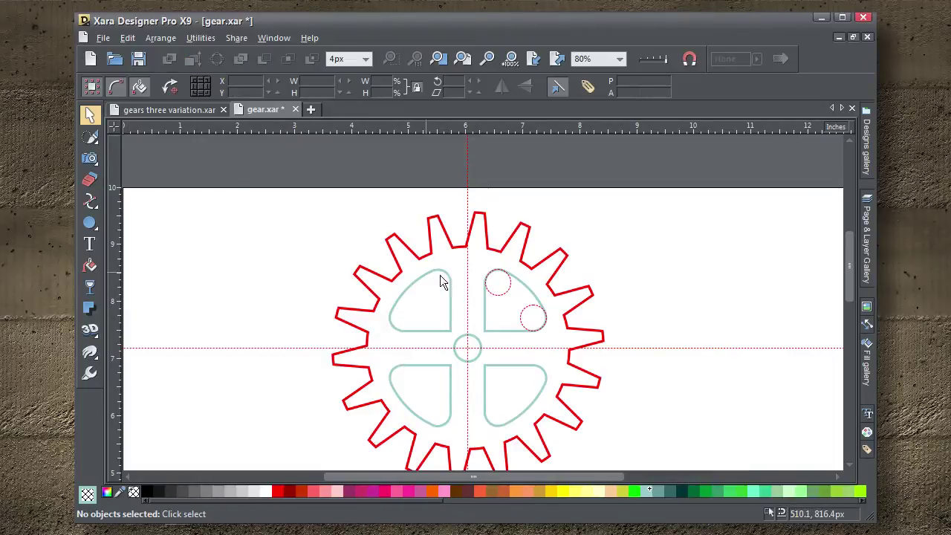
click(486, 297)
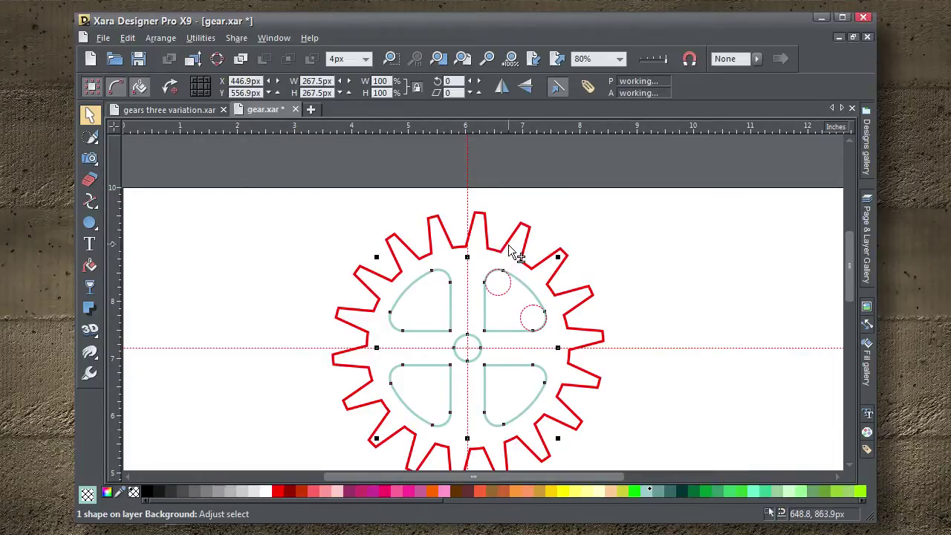
shift+click(525, 240)
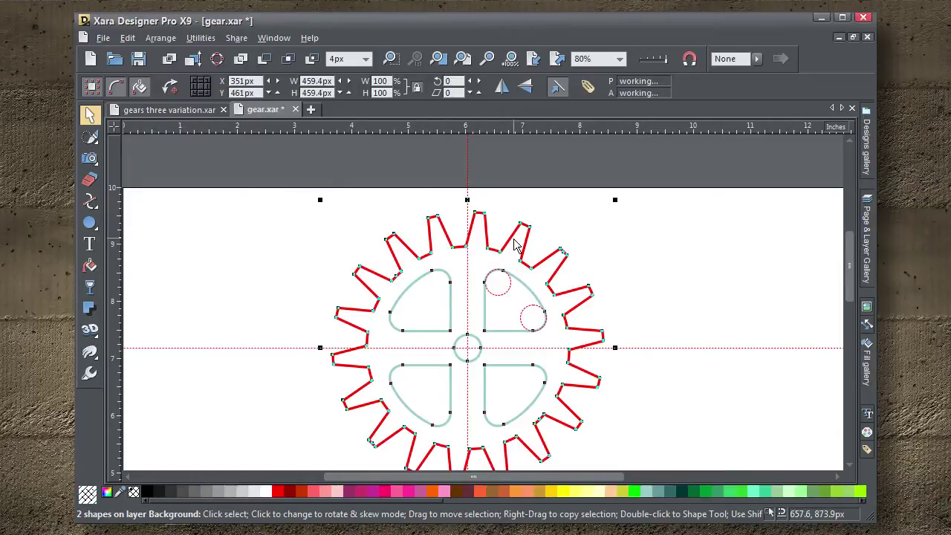
click(266, 59)
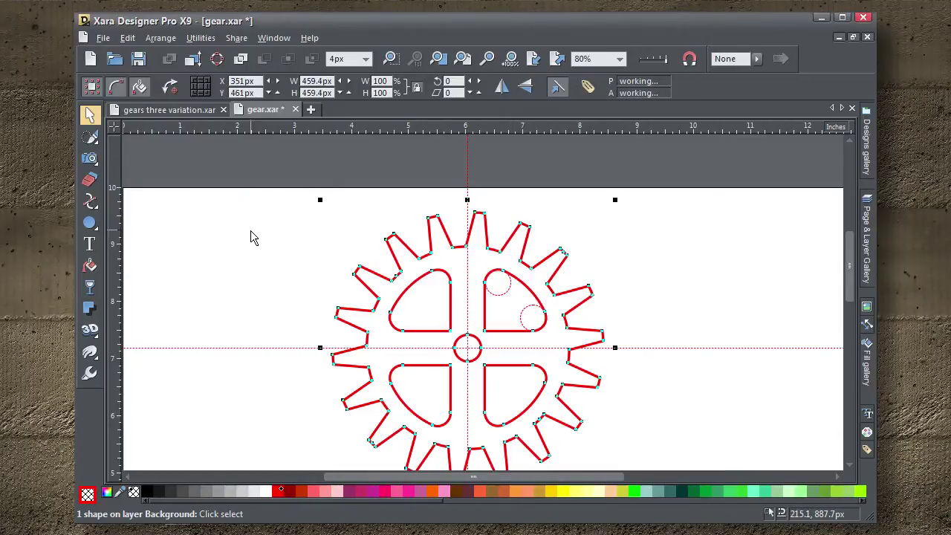
scroll(239, 192, down, 1)
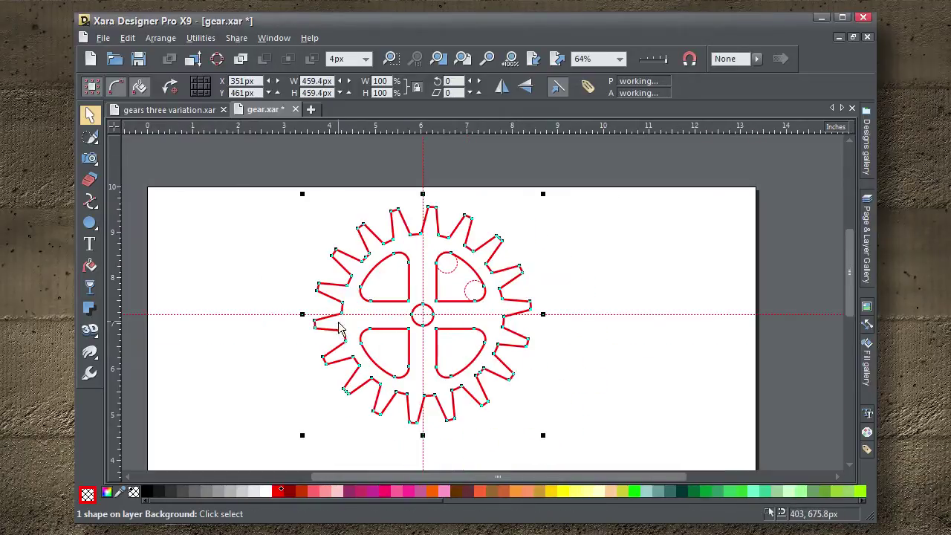
key(shift+F8)
drag(323, 339, 394, 357)
scroll(395, 358, up, 1)
key(F2)
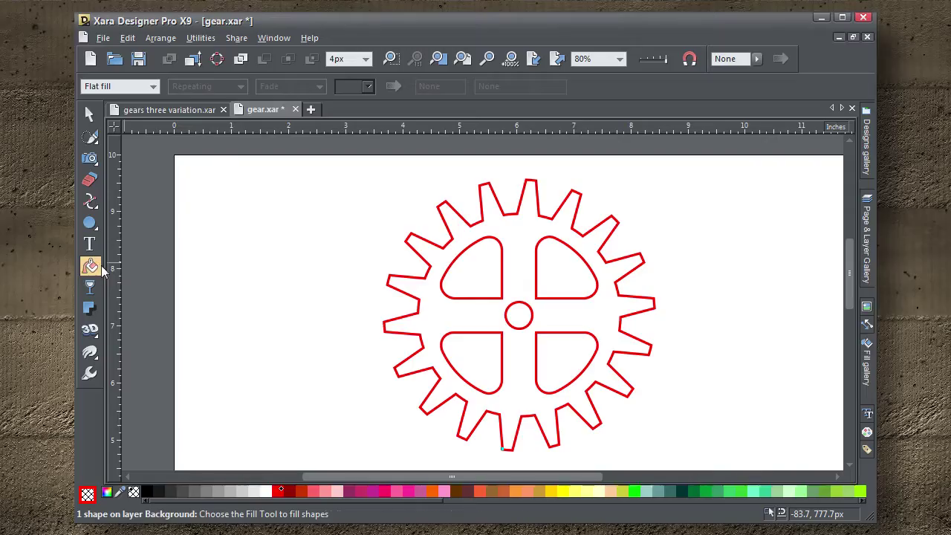
Give the gear a Conical fill, no outline, and an added 40% Black stop on the fill arc.
click(154, 87)
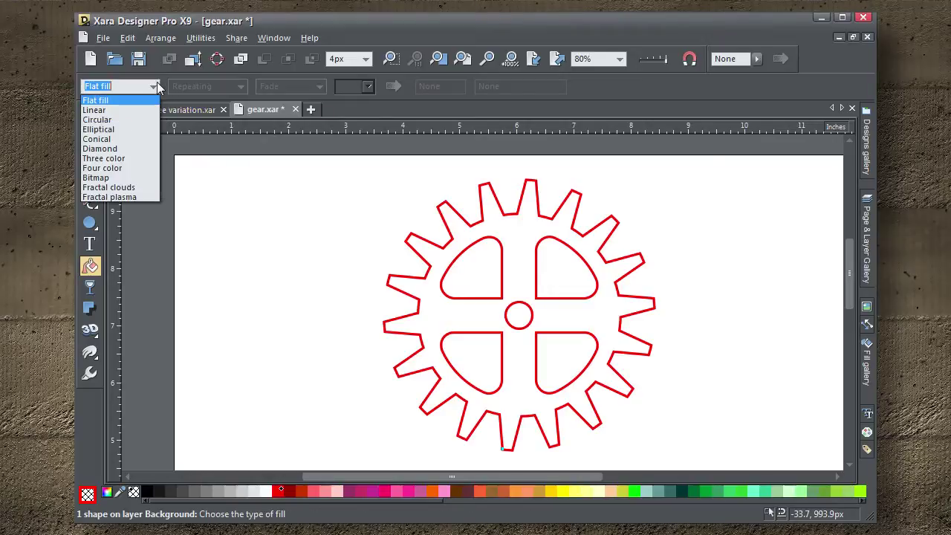
click(134, 139)
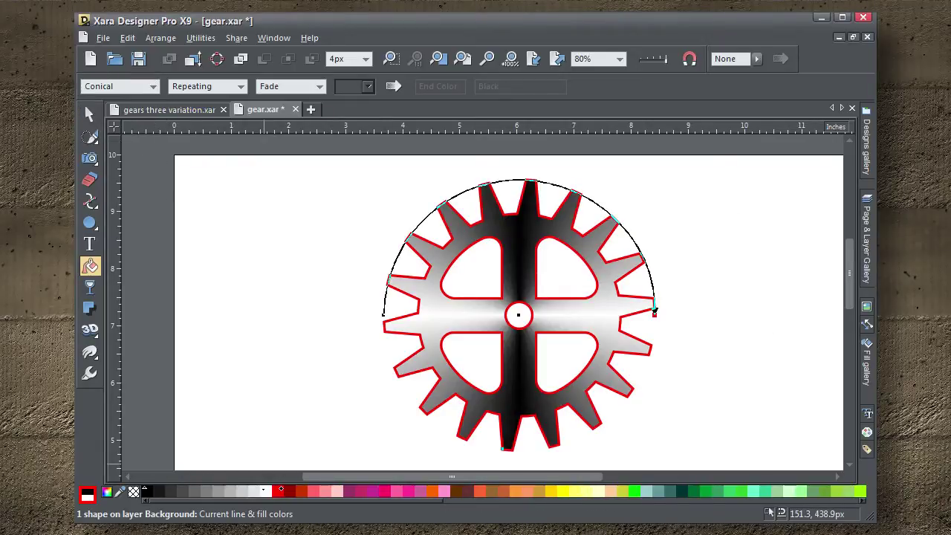
shift+click(133, 492)
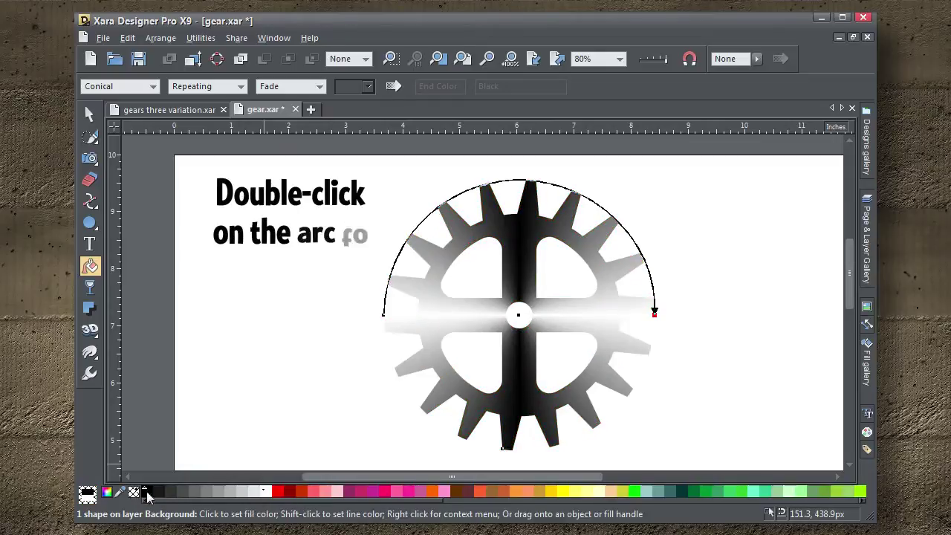
double_click(594, 203)
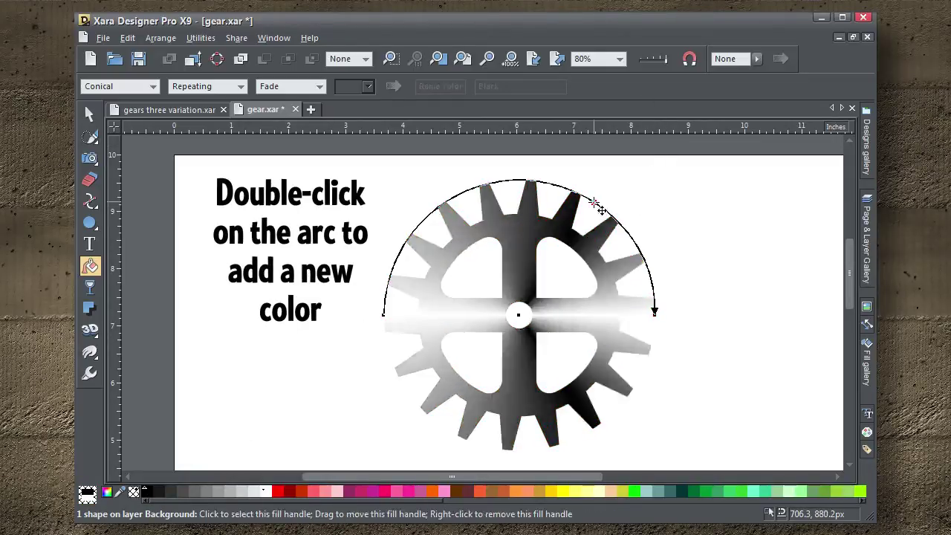
click(217, 490)
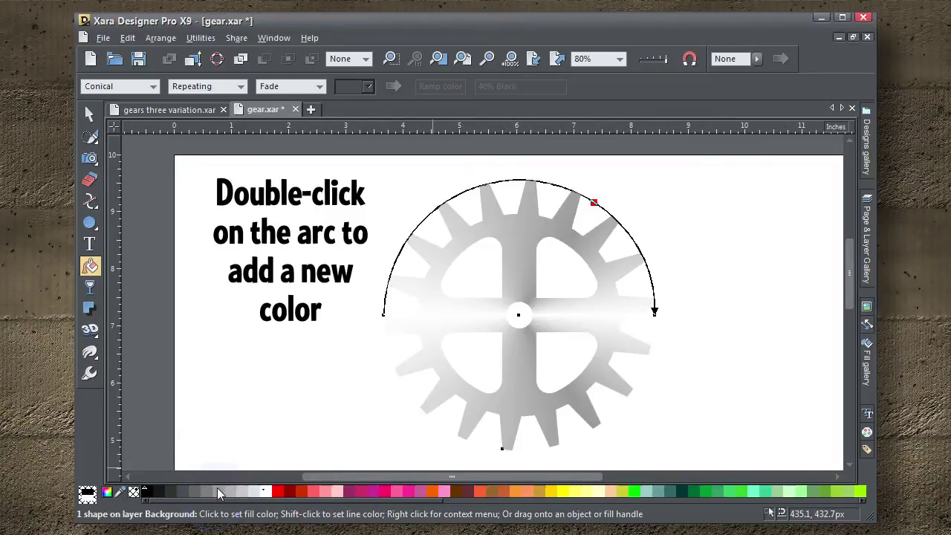
click(654, 312)
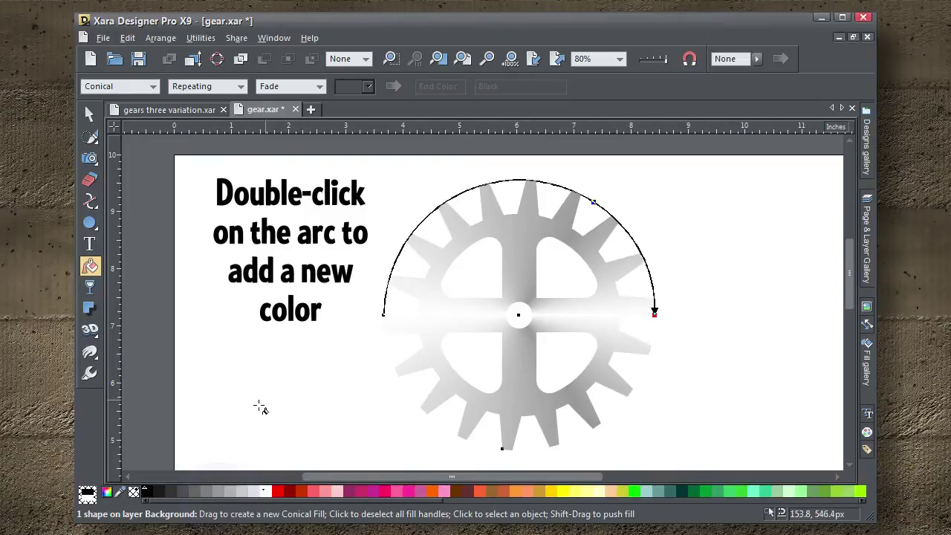
Recolour the conical fill's end point to grey and its start points to grey and white.
click(106, 491)
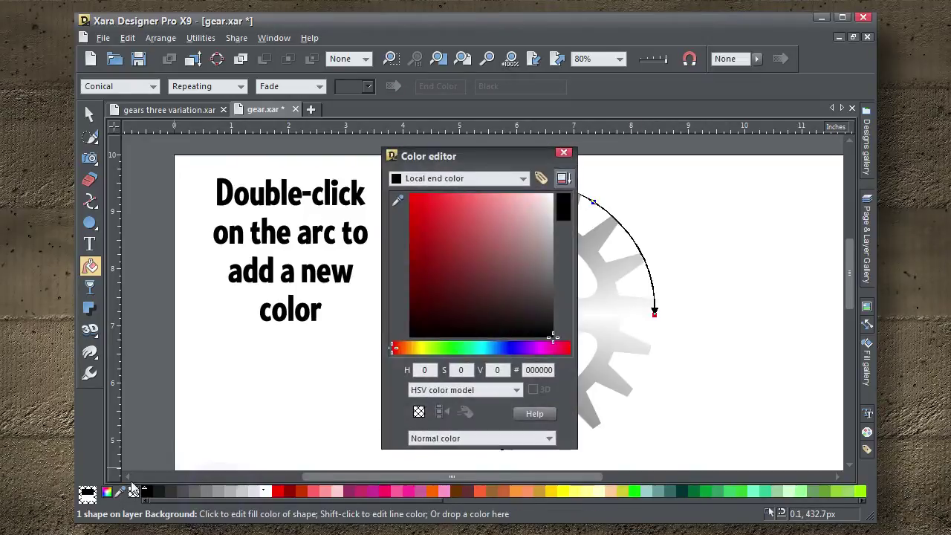
drag(431, 163, 719, 162)
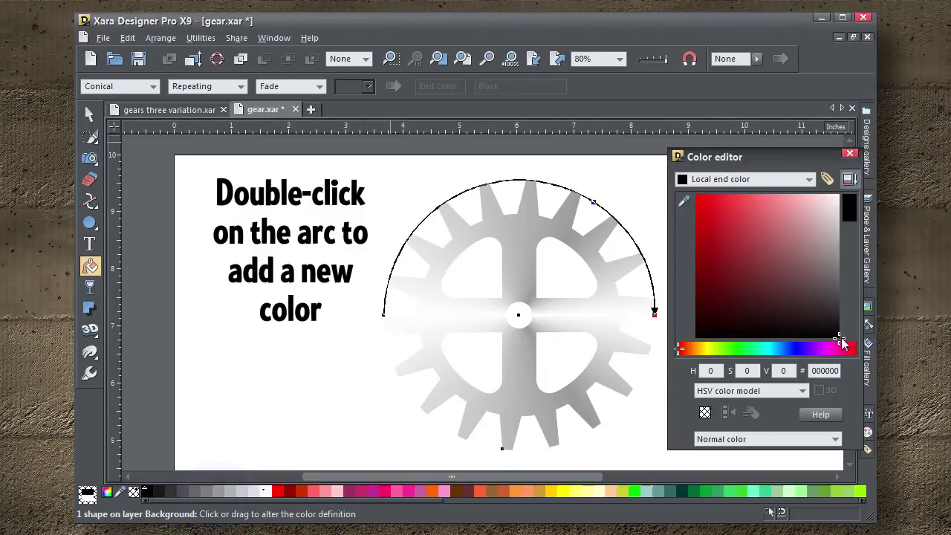
drag(842, 342, 842, 275)
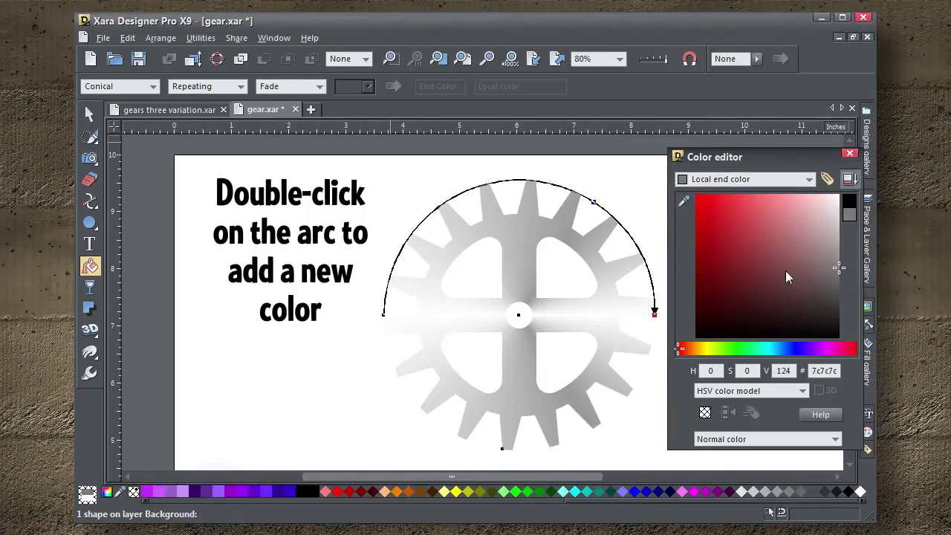
click(385, 315)
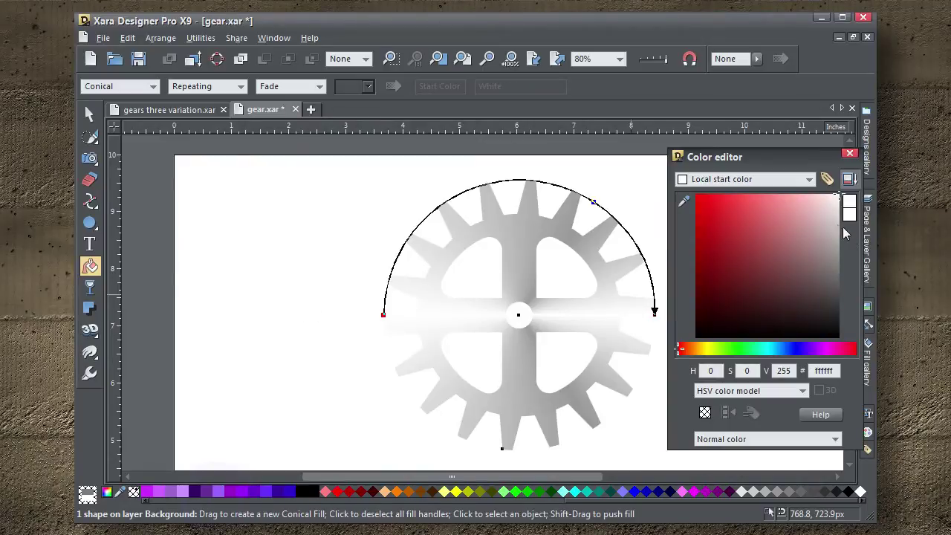
mouse_move(837, 224)
mouse_down()
mouse_move(840, 275)
mouse_move(839, 230)
mouse_up()
click(447, 201)
mouse_move(784, 292)
mouse_down()
mouse_move(823, 206)
mouse_move(848, 195)
mouse_up()
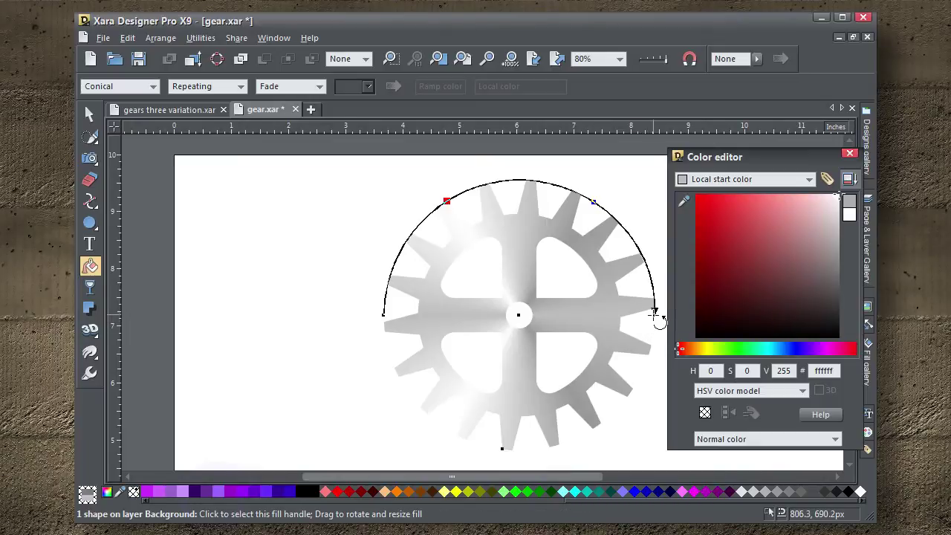
Rotate the conical fill, lighten the top point, add a dark grey stop, and close the editor.
drag(654, 313, 615, 382)
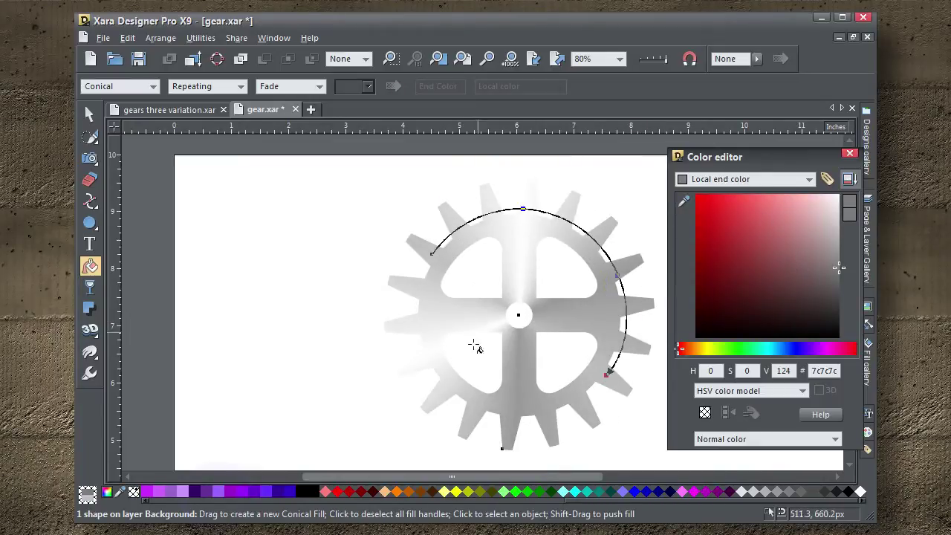
click(522, 210)
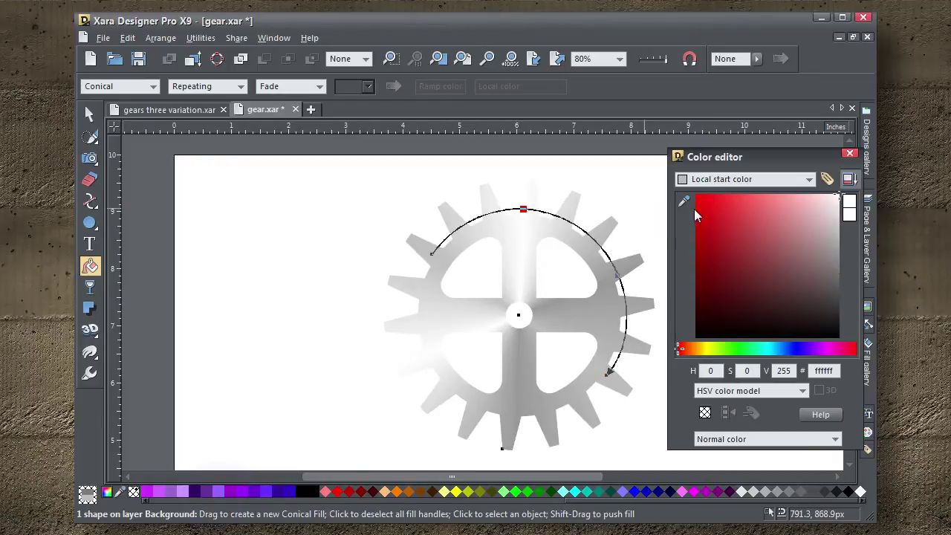
drag(836, 198, 838, 216)
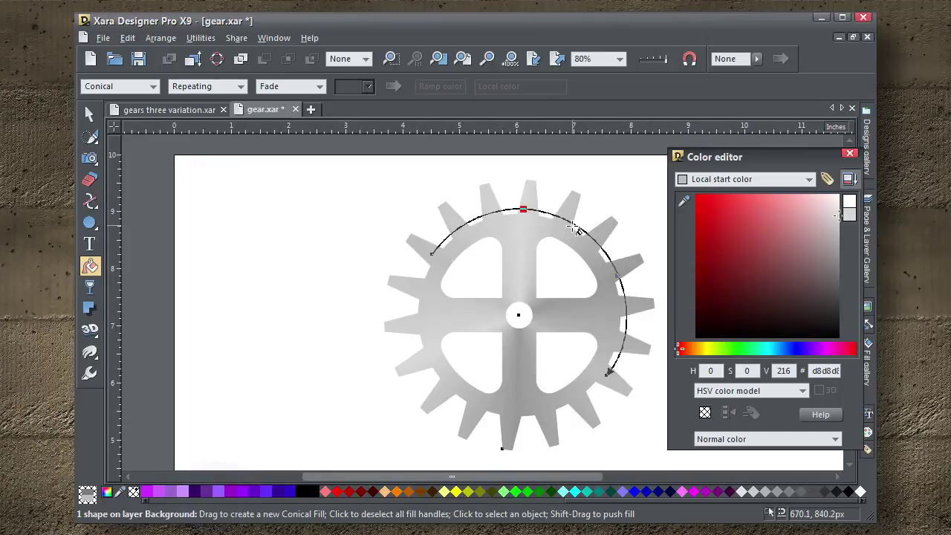
double_click(574, 224)
mouse_move(837, 231)
mouse_down()
mouse_move(829, 281)
mouse_move(848, 299)
mouse_move(844, 293)
mouse_up()
click(848, 155)
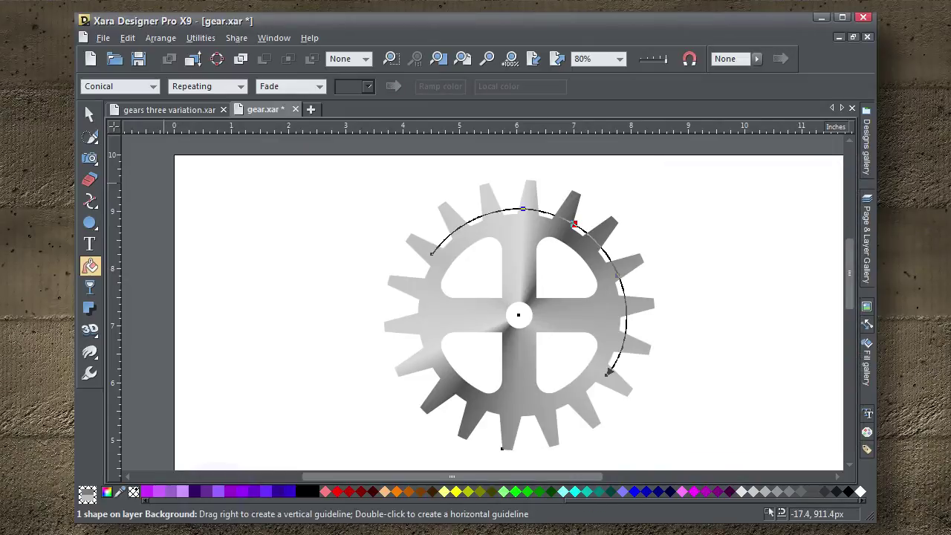
click(89, 115)
Rotate the gear about 30° clockwise.
click(227, 213)
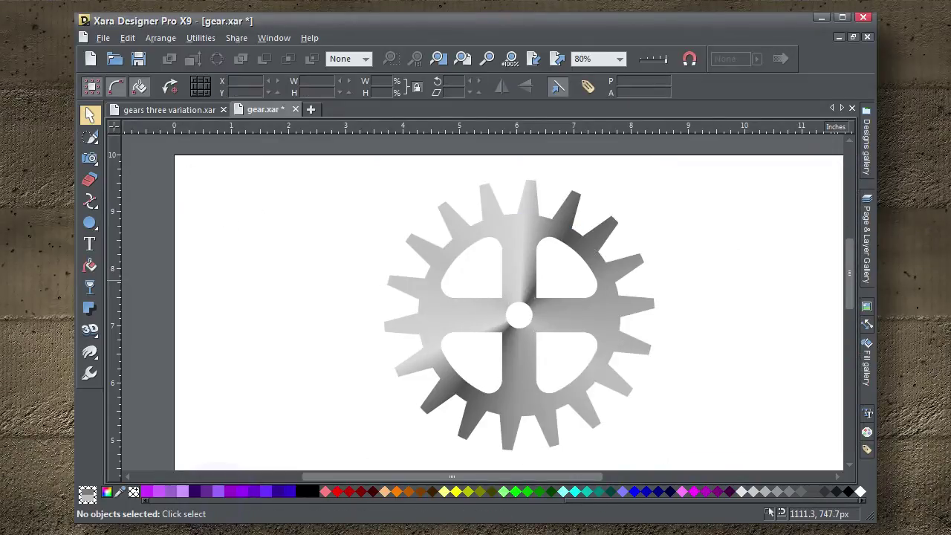
click(583, 327)
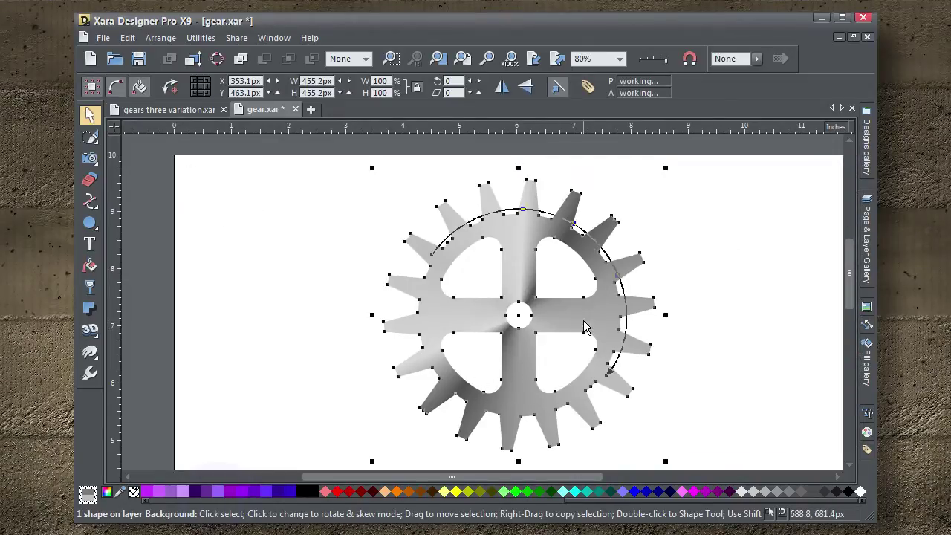
click(583, 327)
drag(663, 170, 676, 272)
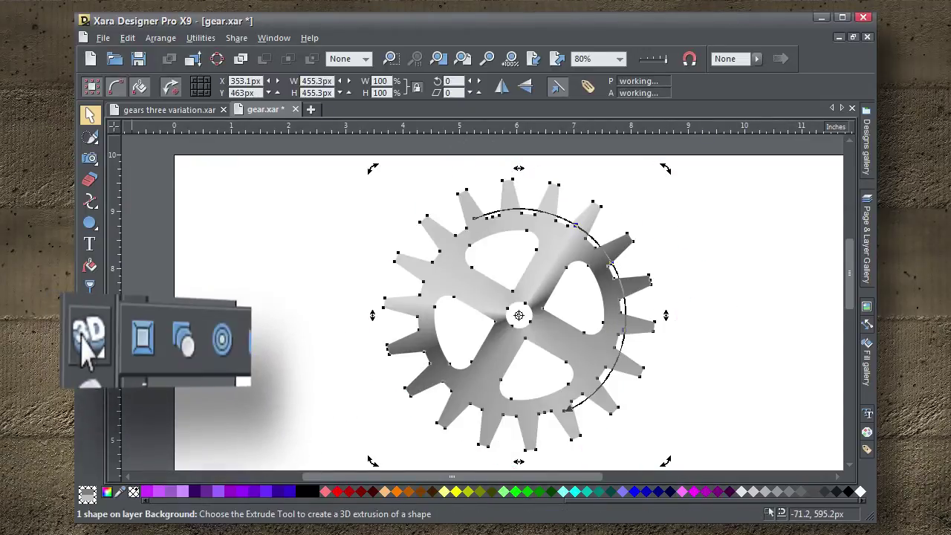
Extrude the gear into 3D with a 30° Bevel edge of size 5.
click(89, 307)
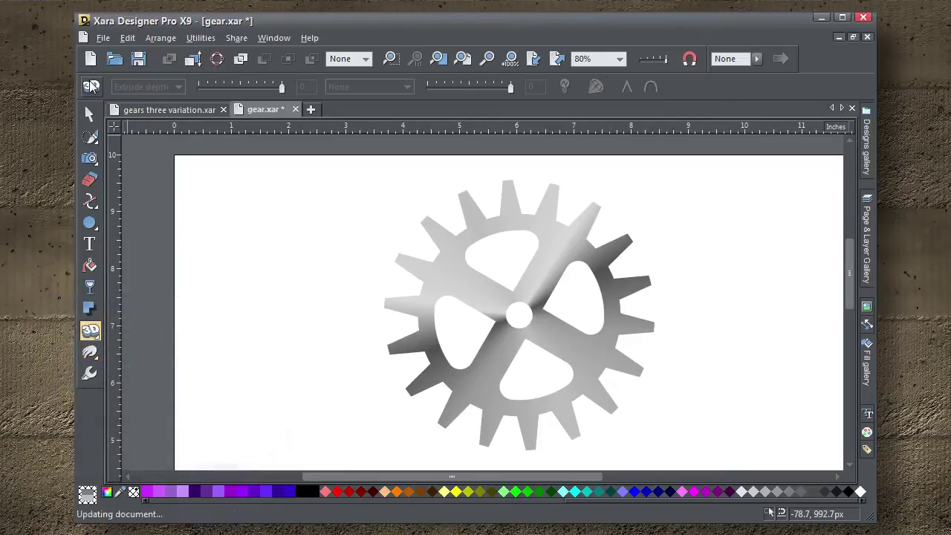
click(90, 86)
drag(543, 266, 611, 281)
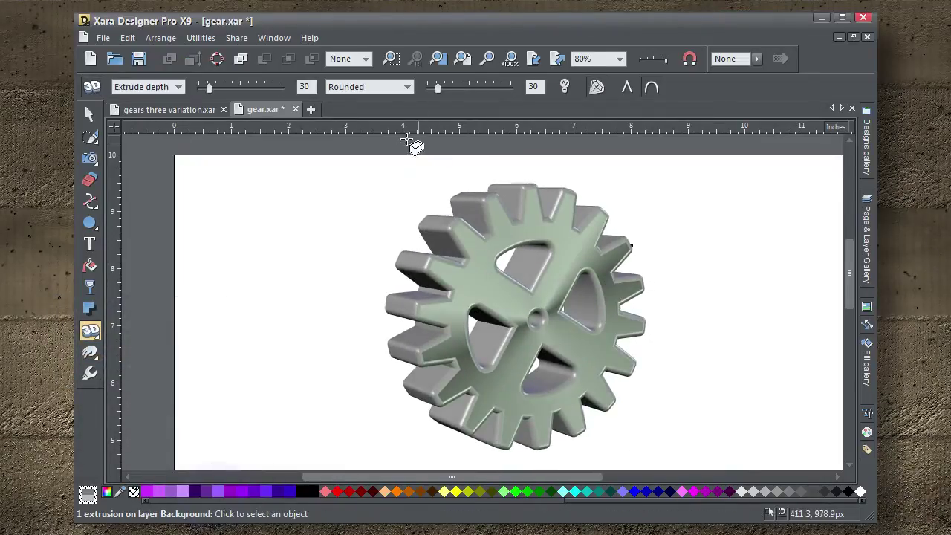
click(533, 87)
click(409, 90)
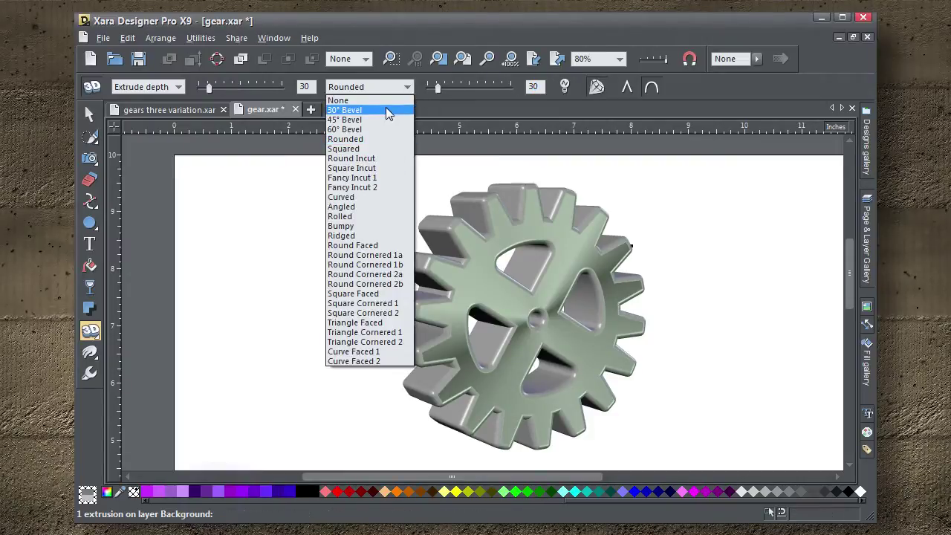
click(385, 107)
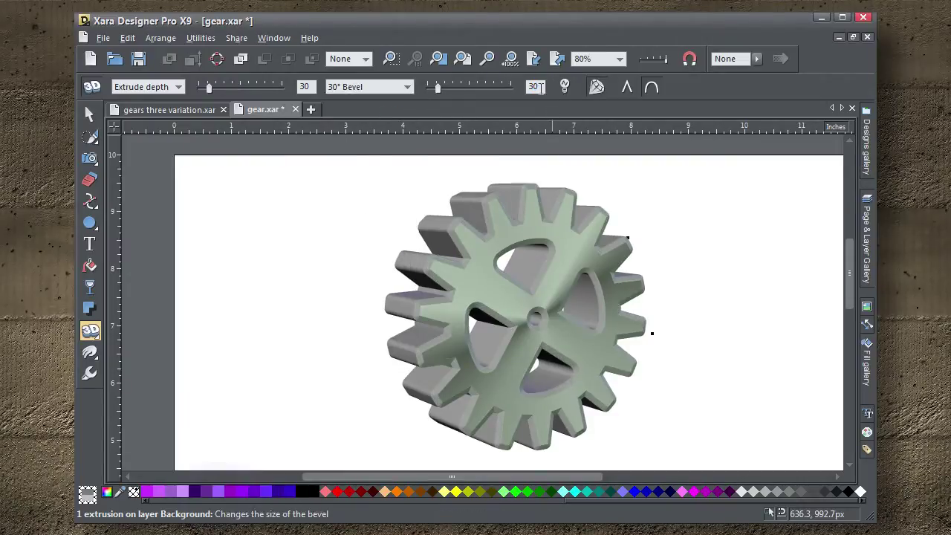
text(5)
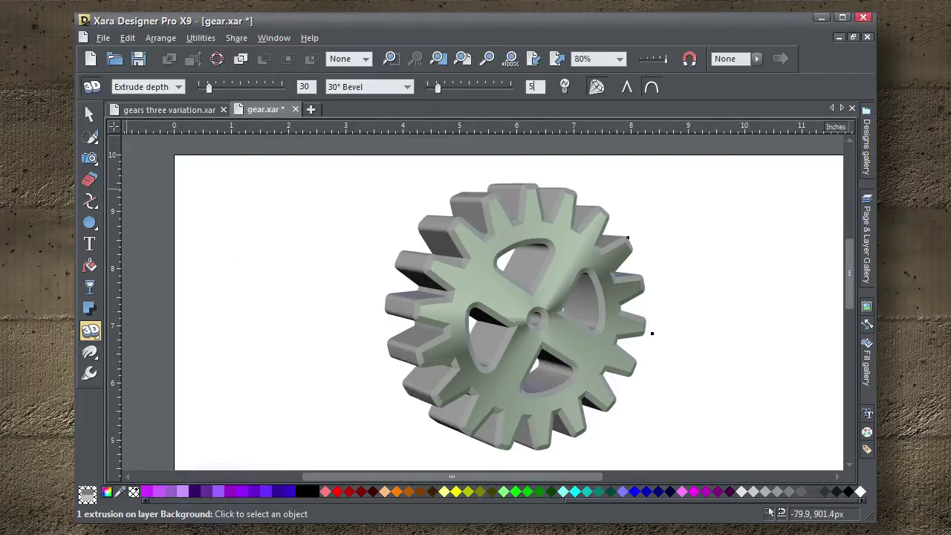
Lower the extruded gear's Angle 1 to 16 and drag it to a new tilt.
click(89, 114)
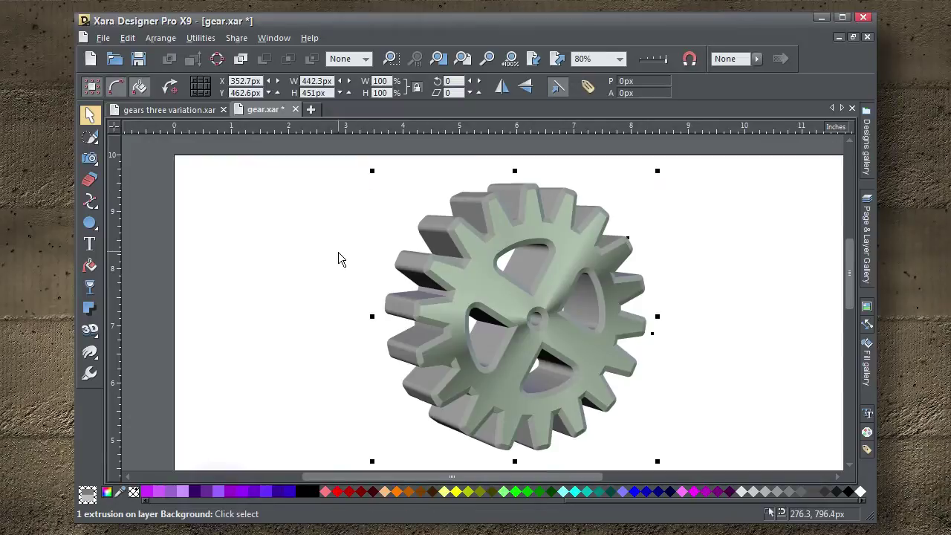
key(Escape)
click(537, 212)
click(90, 329)
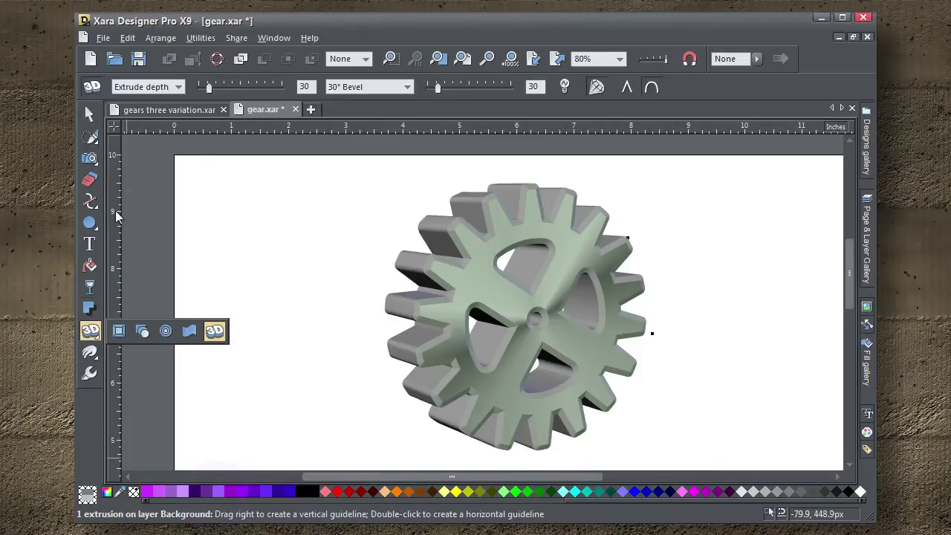
click(179, 88)
click(173, 101)
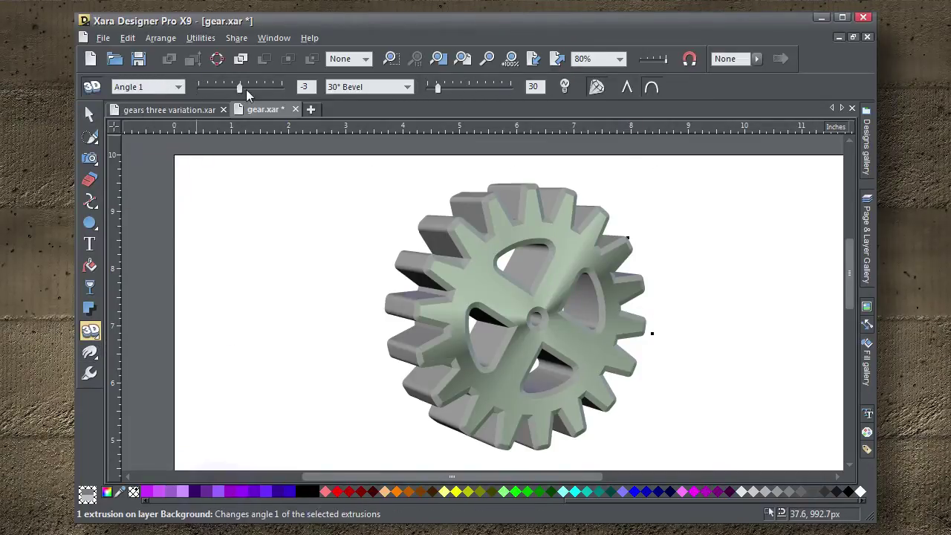
drag(246, 90, 240, 87)
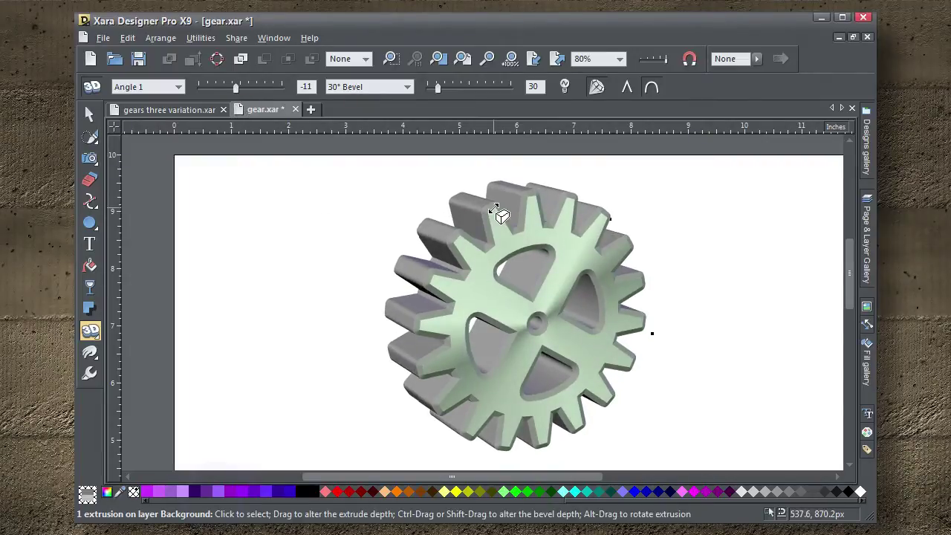
drag(484, 220, 510, 213)
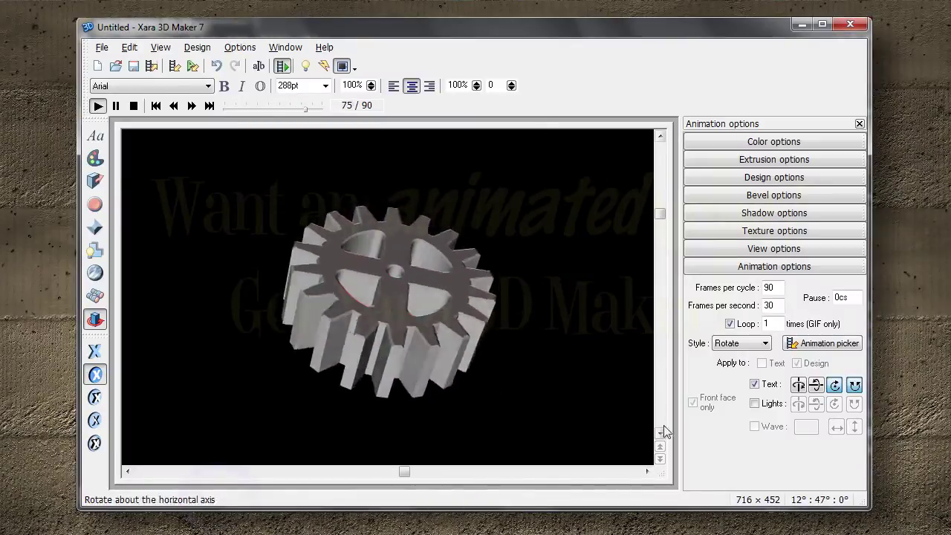
Show the gear spinning in a looping 90-frame Rotate animation in Xara 3D Maker 7.
drag(361, 308, 359, 353)
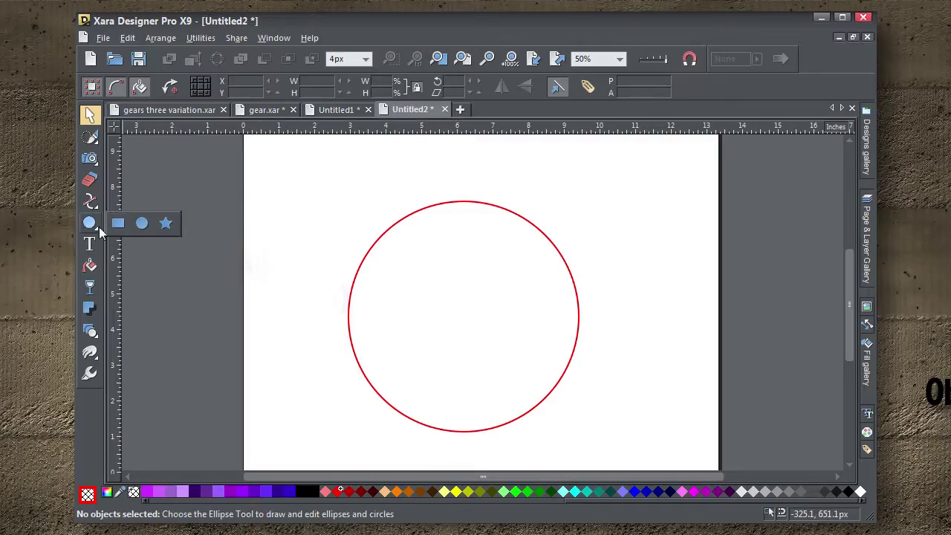
Draw a tall rounded rectangle, make it editable, and spread its bottom points outward.
click(119, 224)
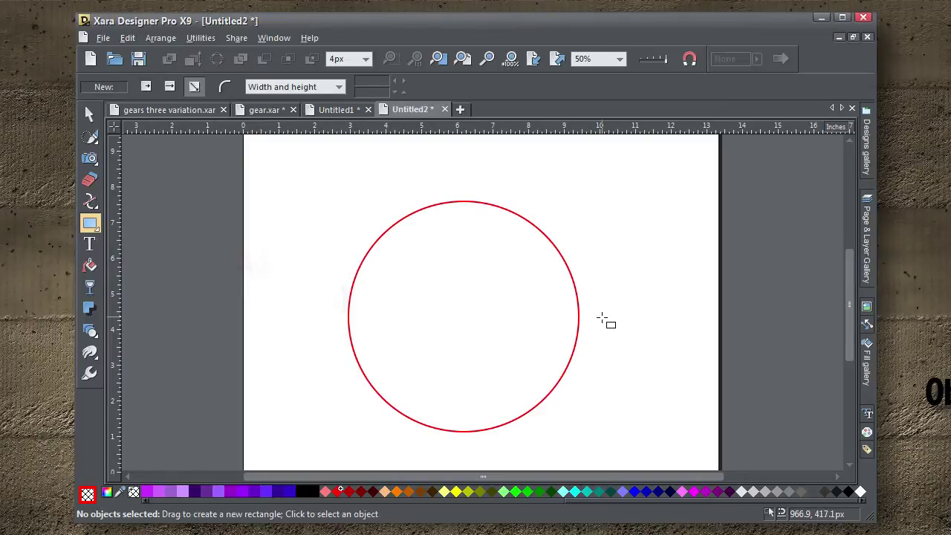
drag(590, 296, 608, 329)
scroll(609, 319, up, 5)
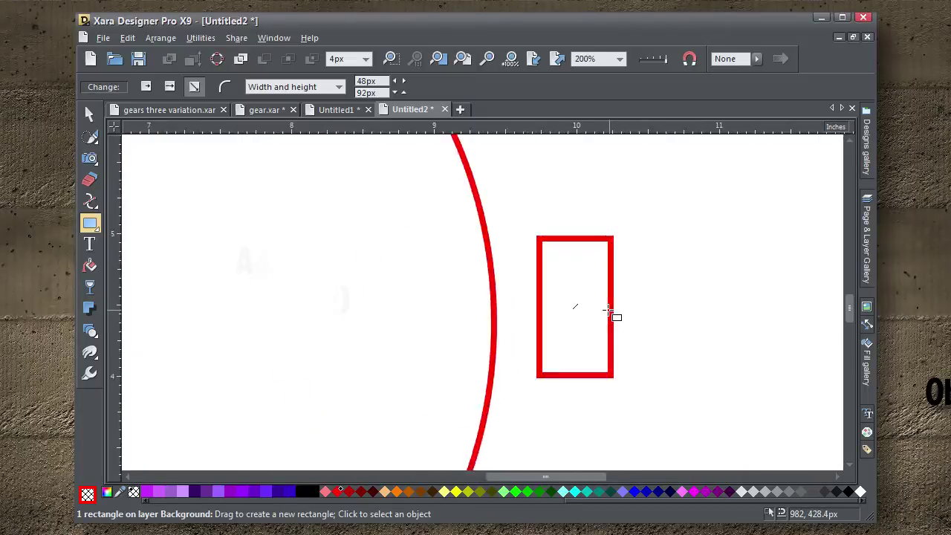
click(224, 86)
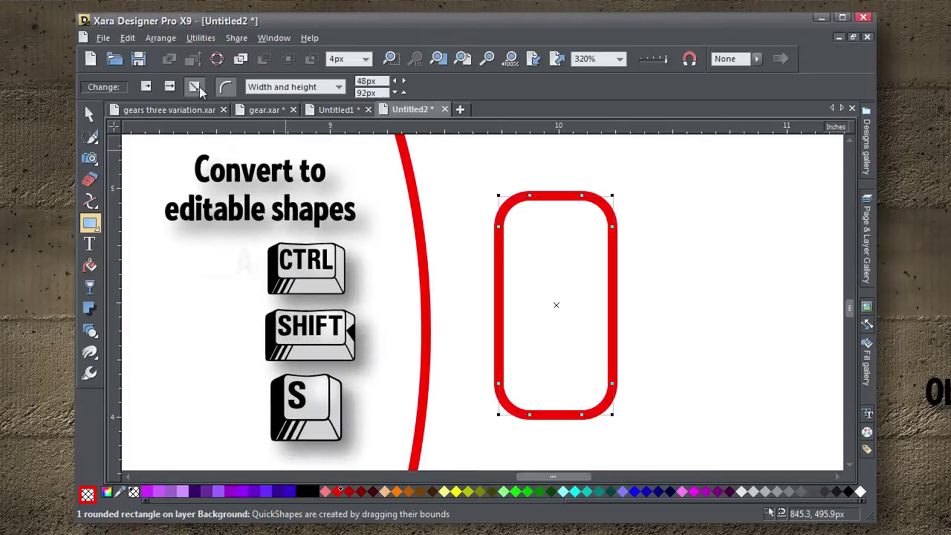
click(216, 59)
click(89, 113)
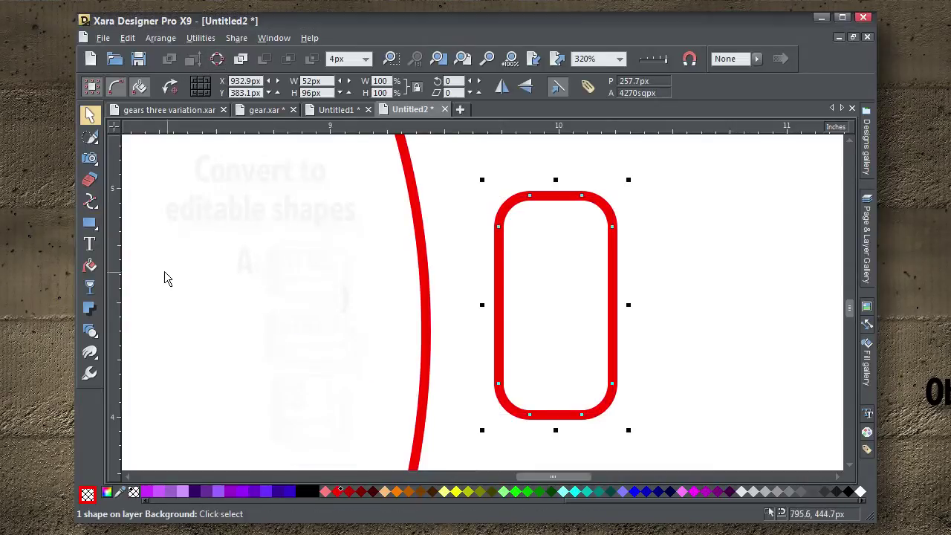
click(90, 201)
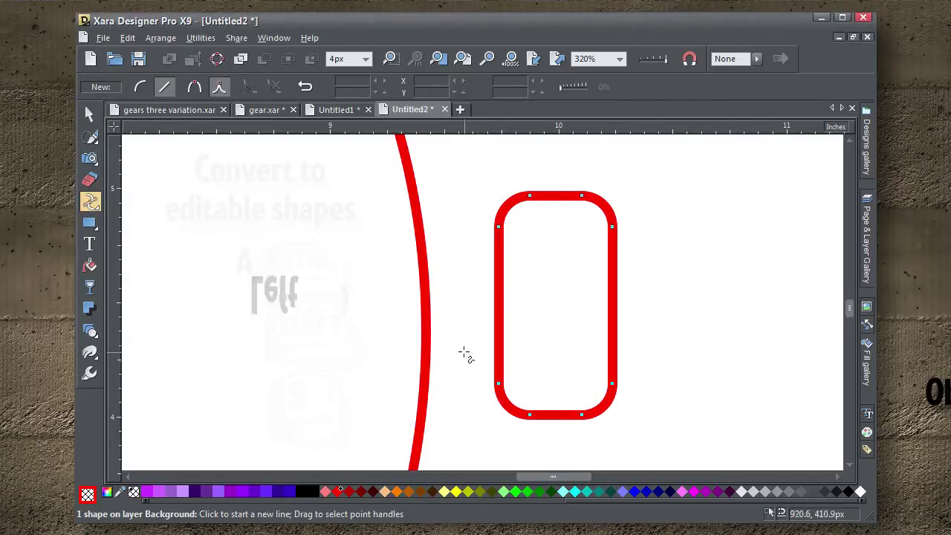
drag(459, 344, 547, 435)
key(Left)
key(Left)
key(Left)
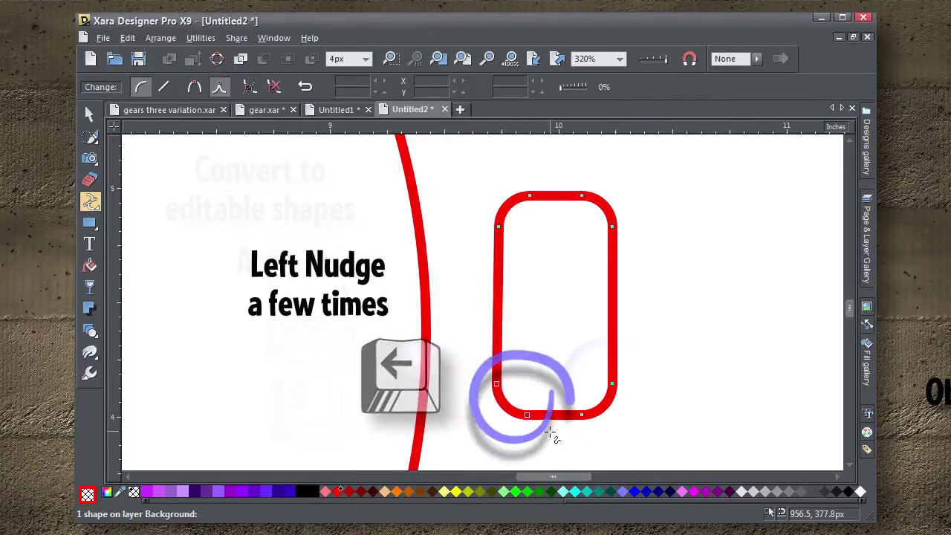
key(Left)
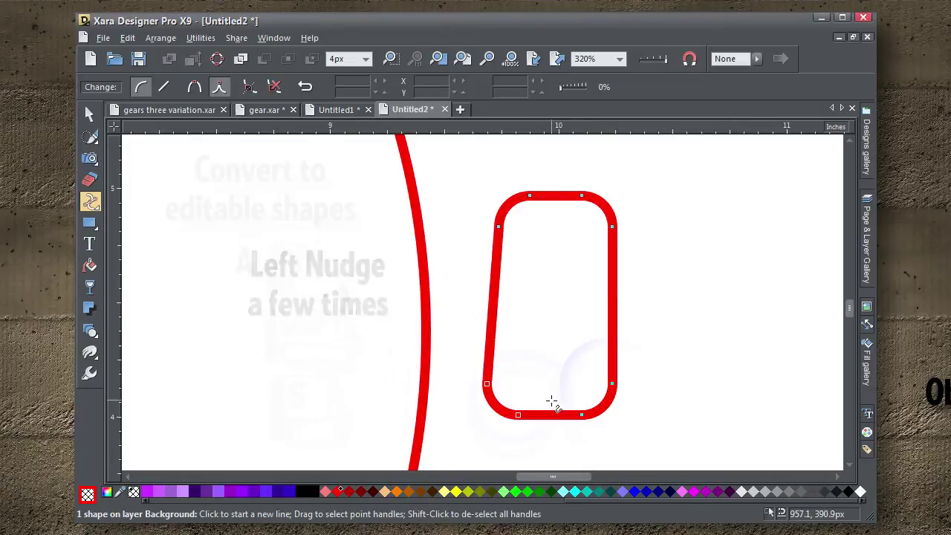
drag(649, 344, 568, 442)
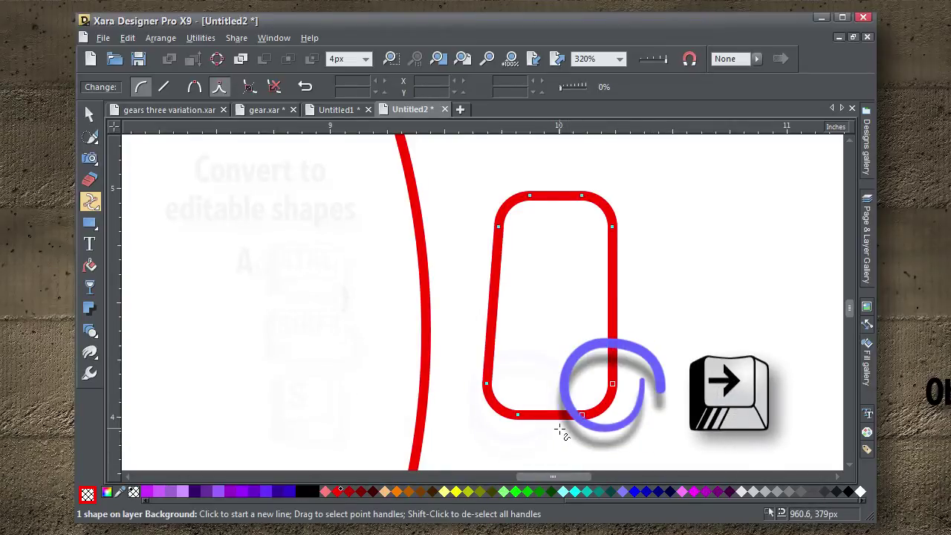
key(Right)
key(Right)
key(Right)
key(Right)
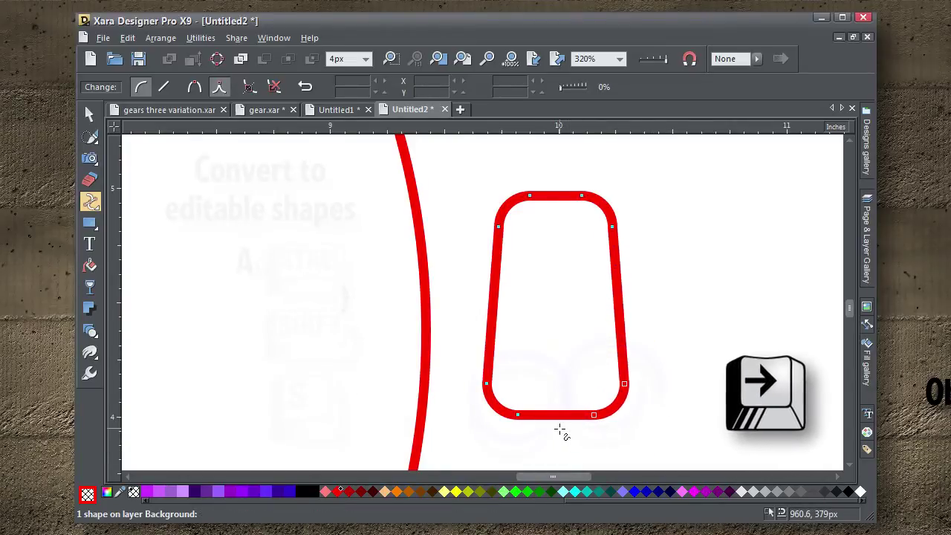
Place a small circle on top of the tooth, centre it horizontally, and Add Shapes.
click(98, 221)
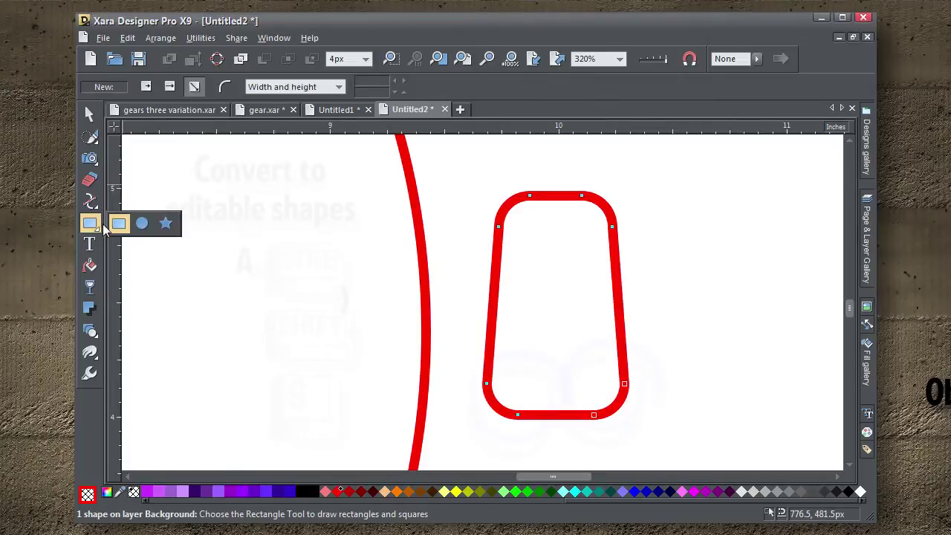
click(142, 223)
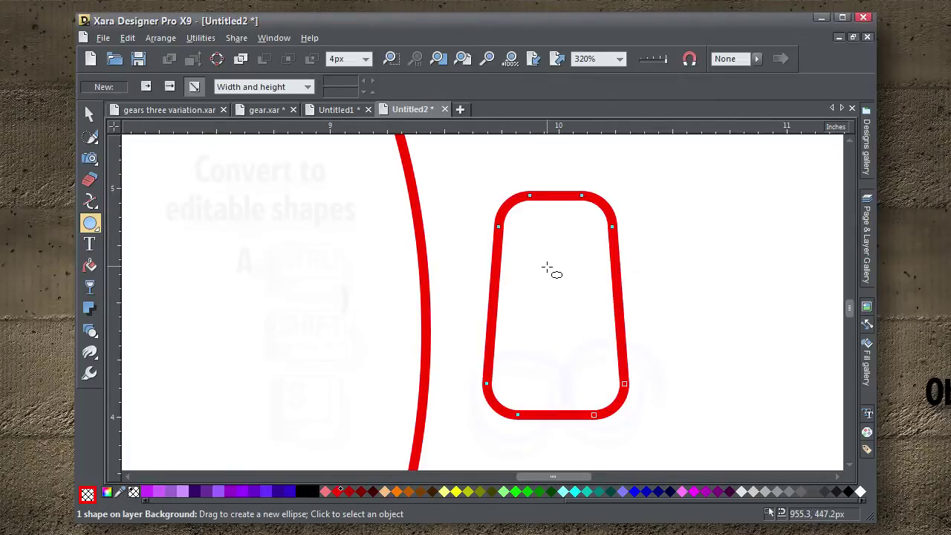
drag(547, 267, 549, 223)
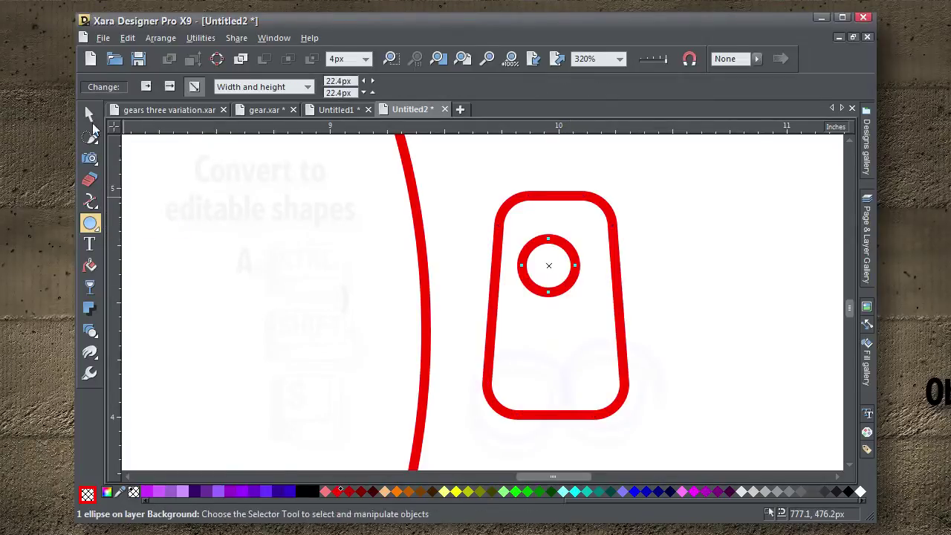
click(89, 114)
drag(556, 293, 569, 217)
click(468, 196)
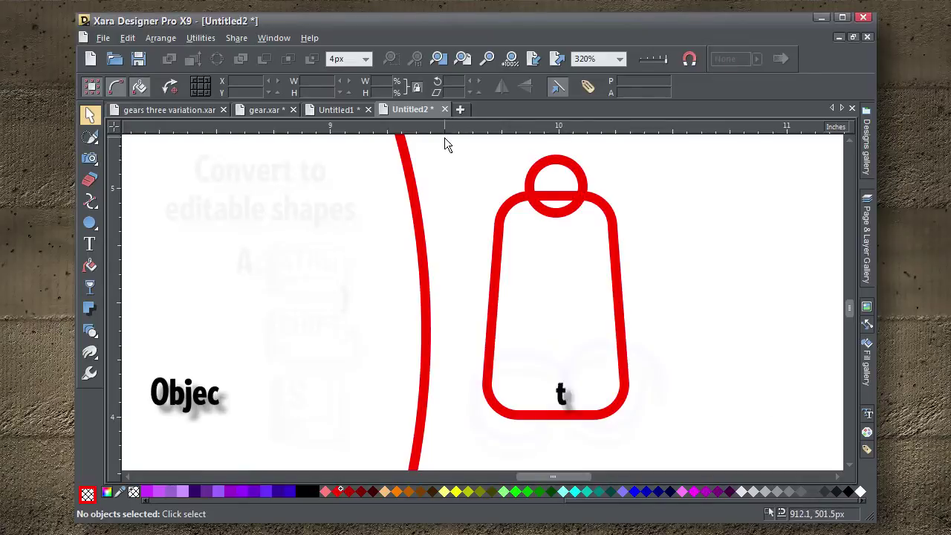
drag(444, 139, 700, 460)
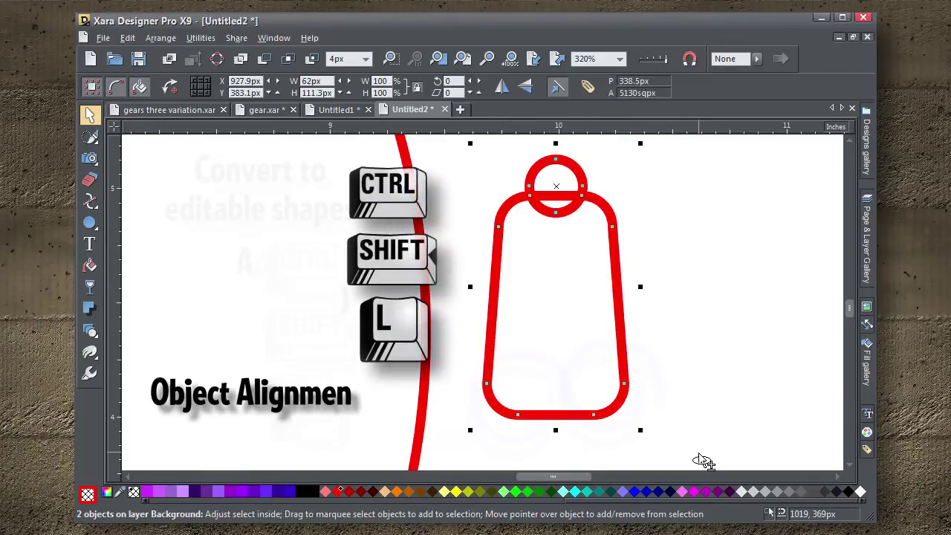
key(ctrl+shift+l)
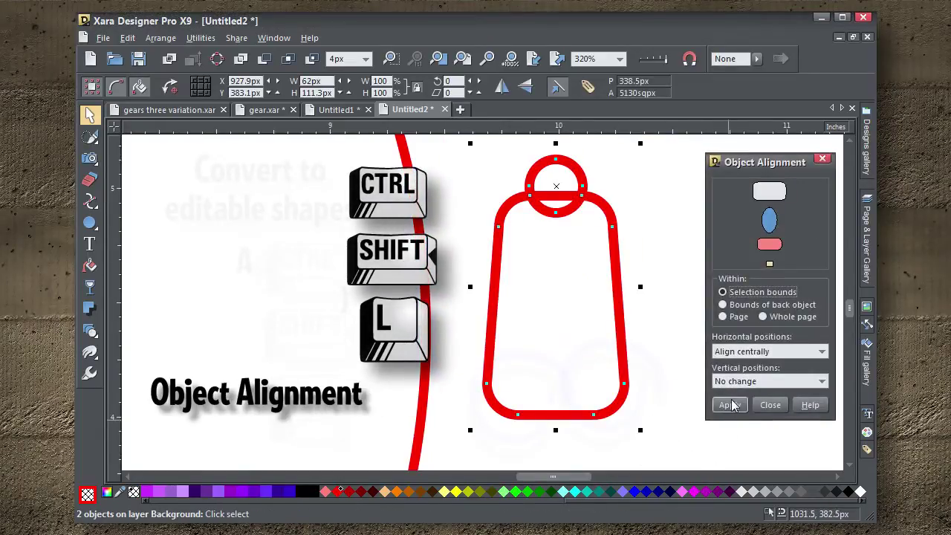
click(770, 404)
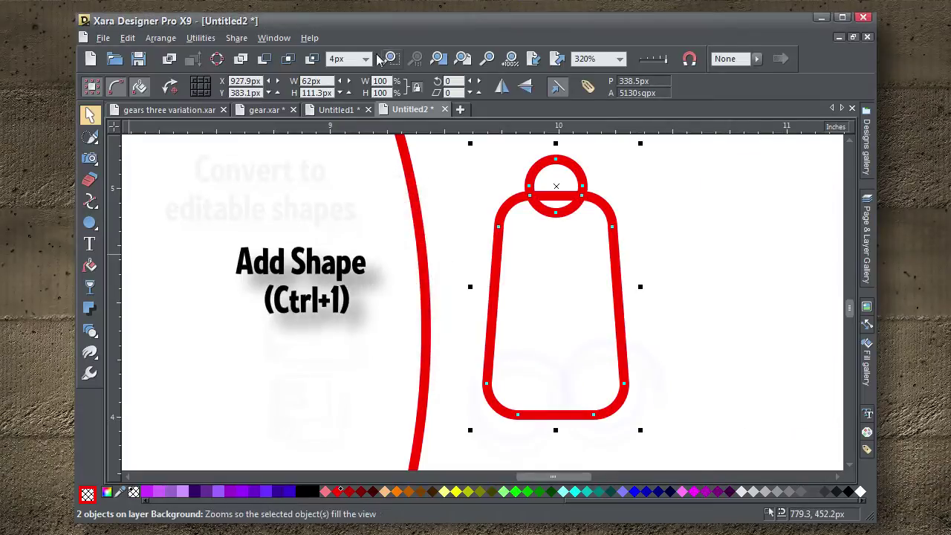
click(240, 59)
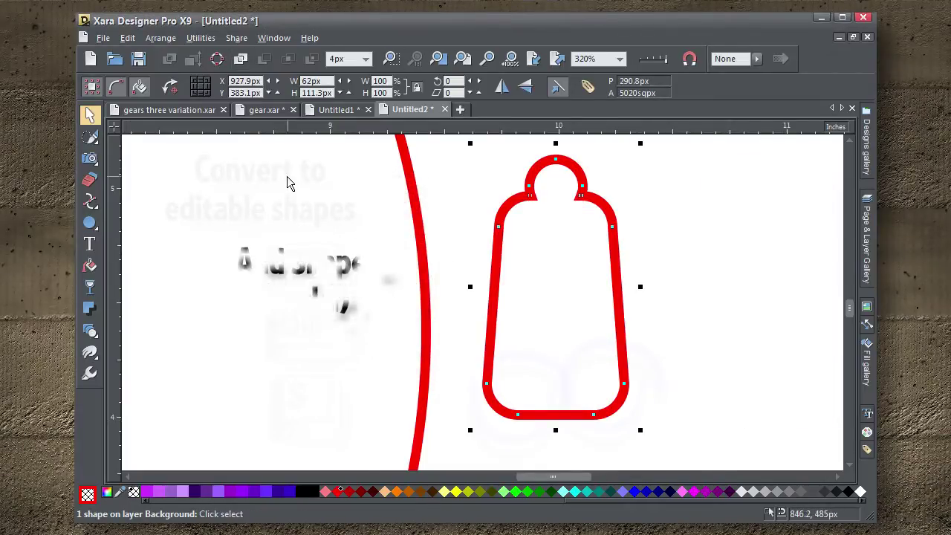
scroll(282, 169, down, 2)
drag(276, 208, 396, 241)
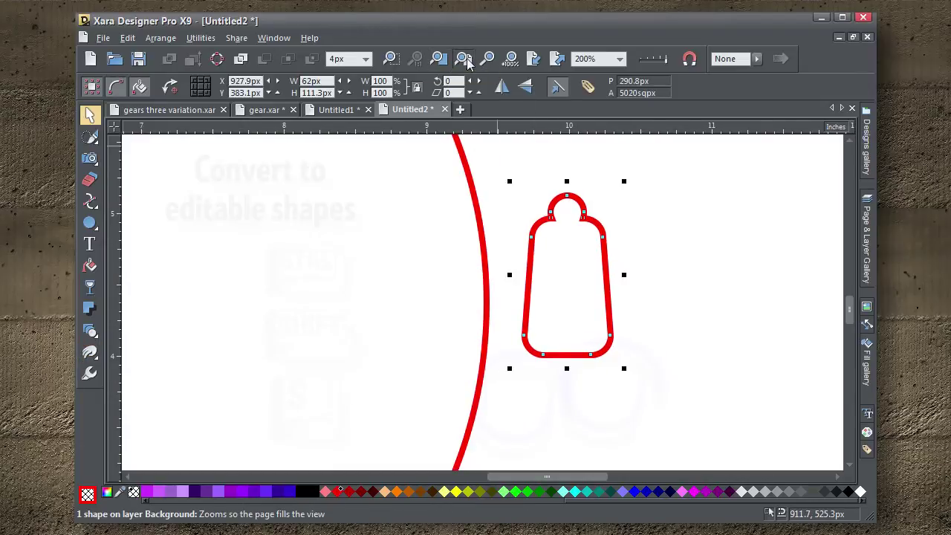
Copy the tooth to the left of the circle and blend the two teeth together.
click(465, 59)
click(570, 278)
drag(636, 283, 561, 379)
drag(600, 319, 335, 313)
key(KP_Subtract)
drag(286, 245, 650, 379)
mouse_move(90, 330)
click(139, 333)
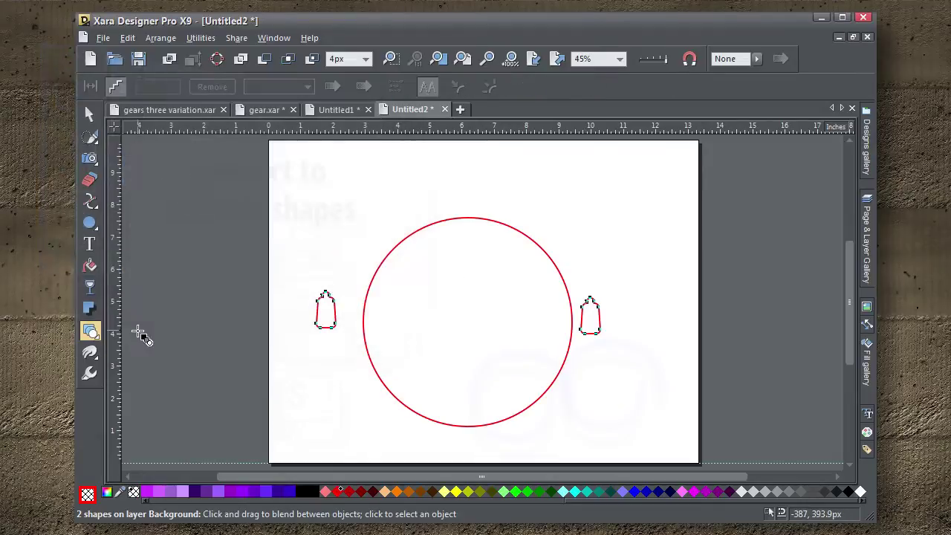
drag(340, 335, 505, 363)
drag(608, 344, 602, 329)
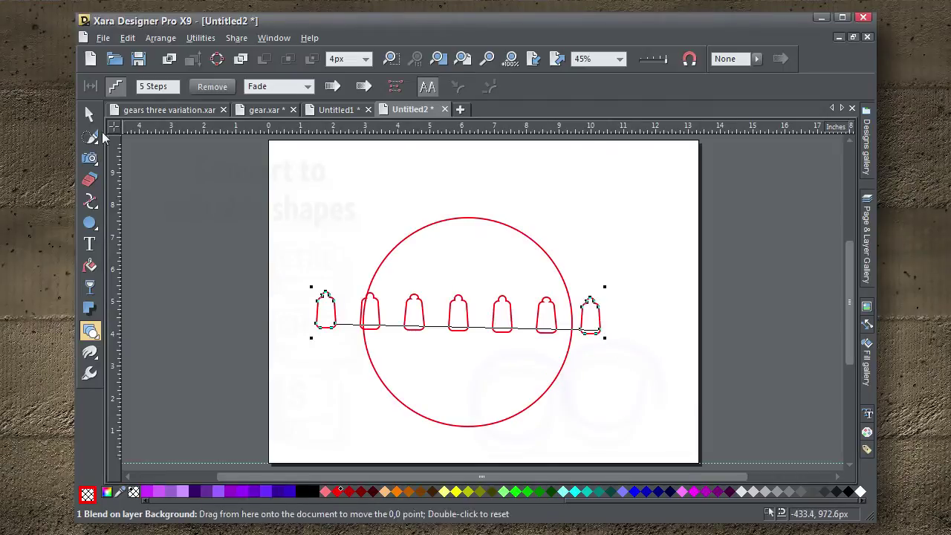
Fit the blend to the circle, rotate teeth along the curve, and set 18 steps.
click(89, 114)
click(332, 260)
key(ctrl+a)
key(ctrl+shift+z)
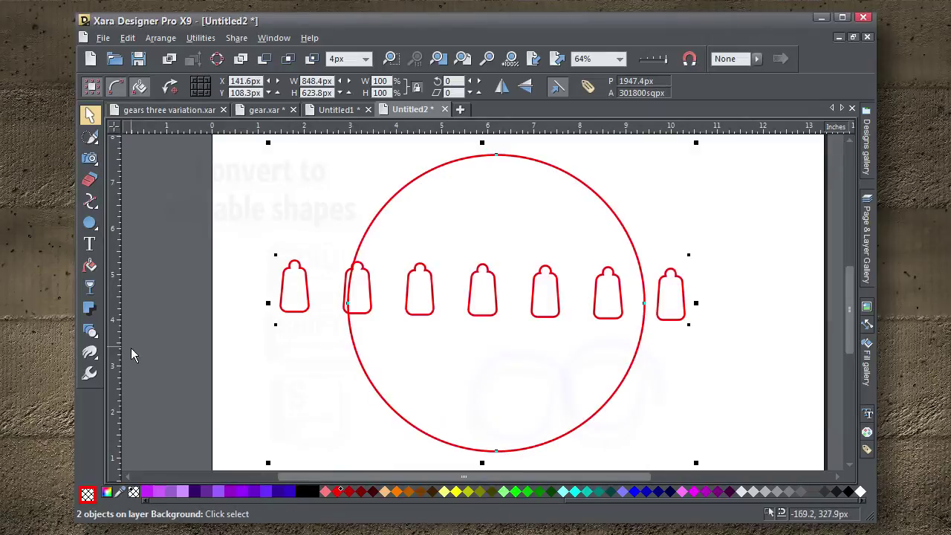
click(89, 331)
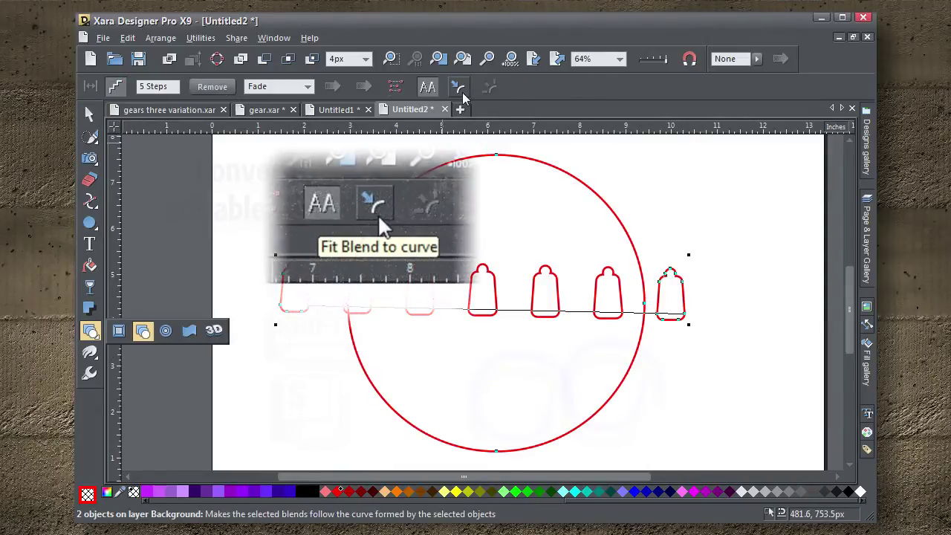
click(459, 87)
click(489, 88)
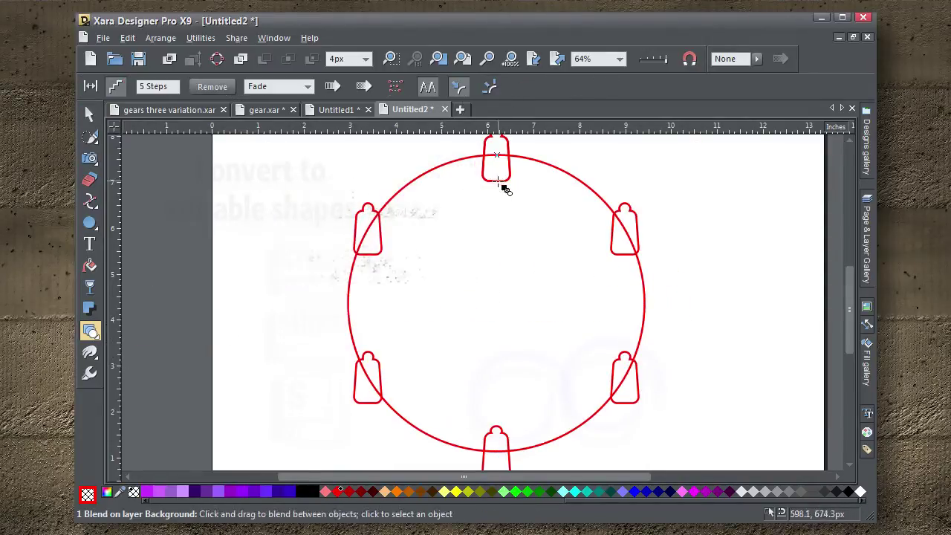
click(491, 92)
scroll(510, 248, down, 1)
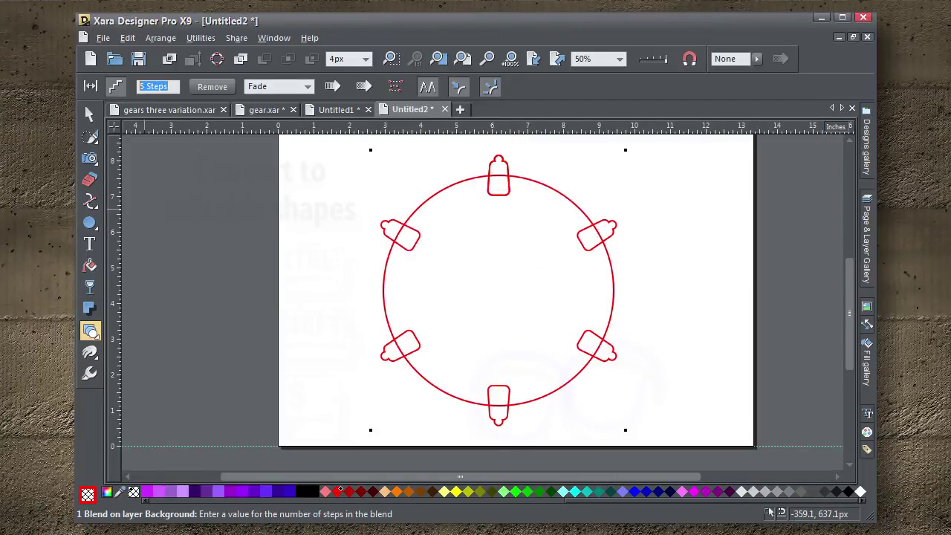
text(18)
key(Return)
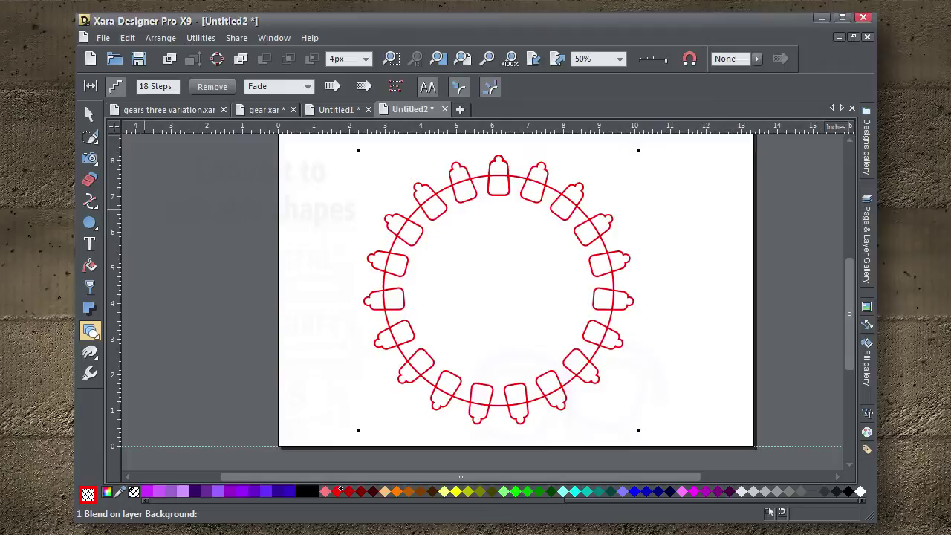
click(89, 114)
click(197, 196)
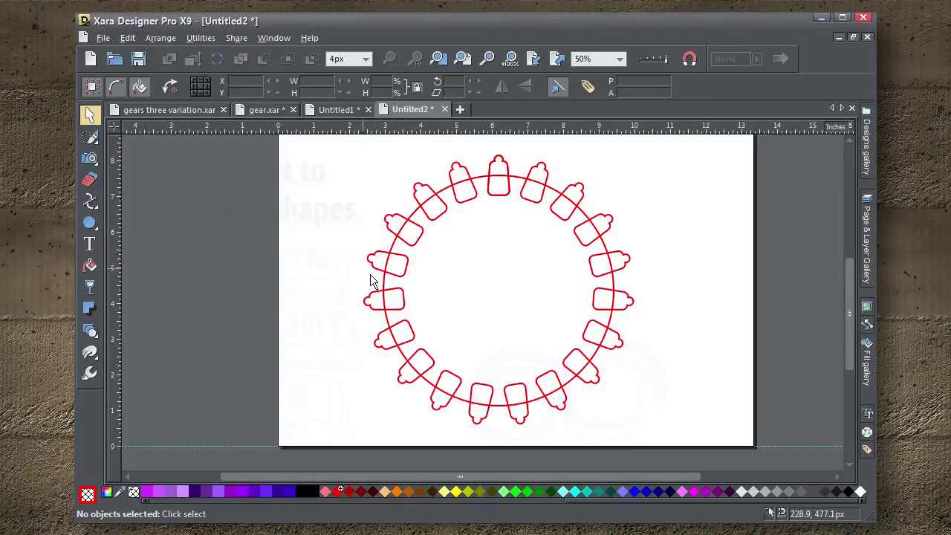
Copy the blend circle, give it an 8px purple outline, and send it to the back.
click(515, 181)
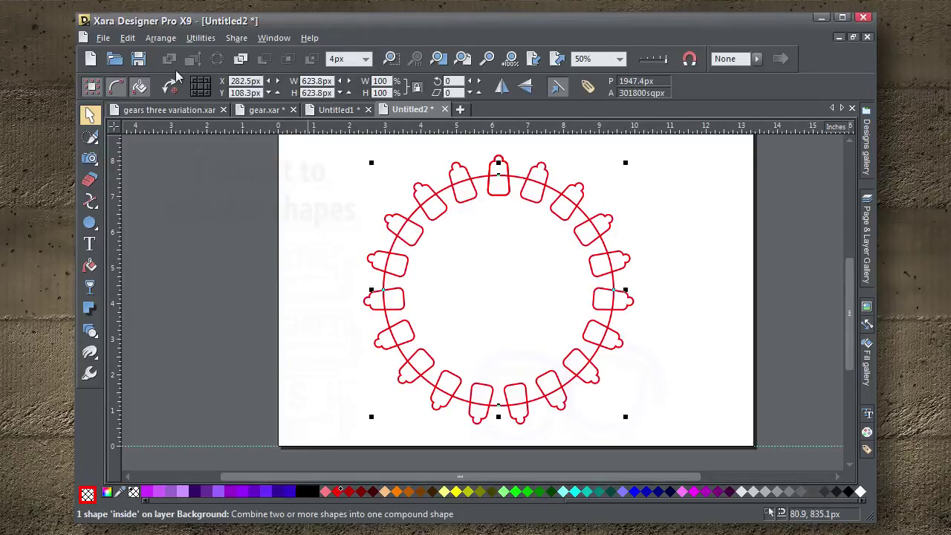
click(127, 38)
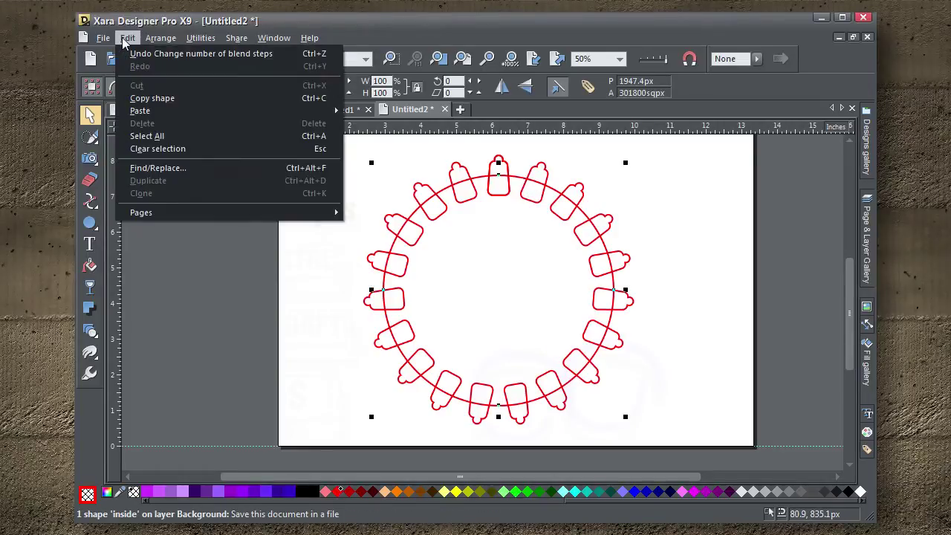
click(138, 98)
click(258, 195)
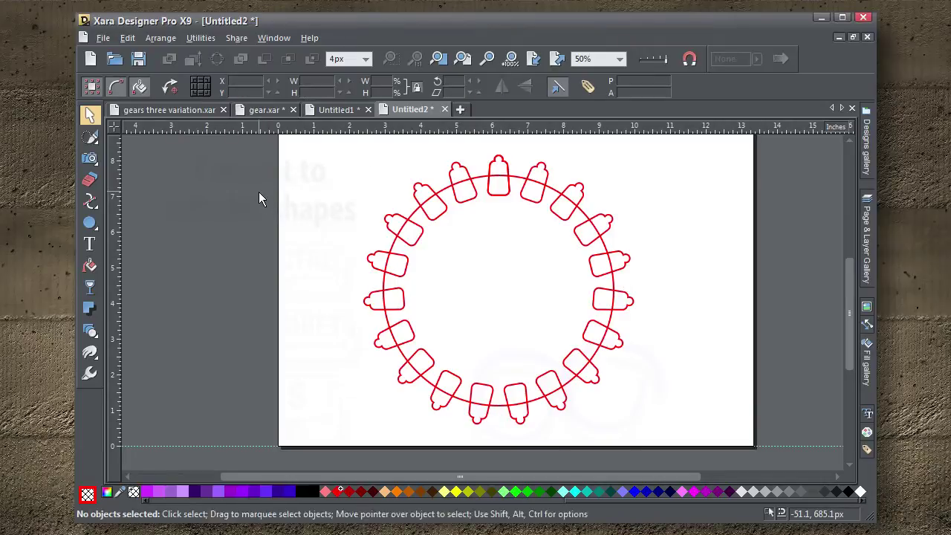
click(581, 235)
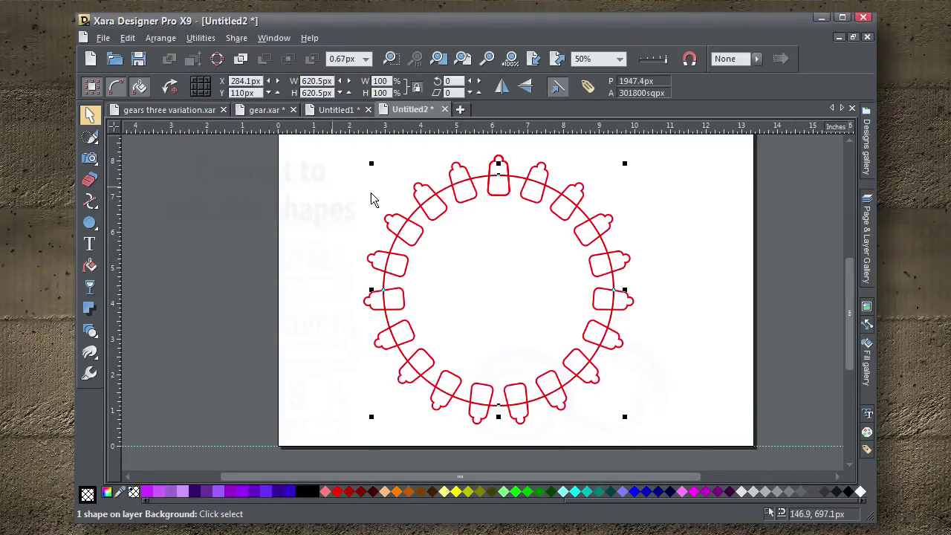
click(365, 59)
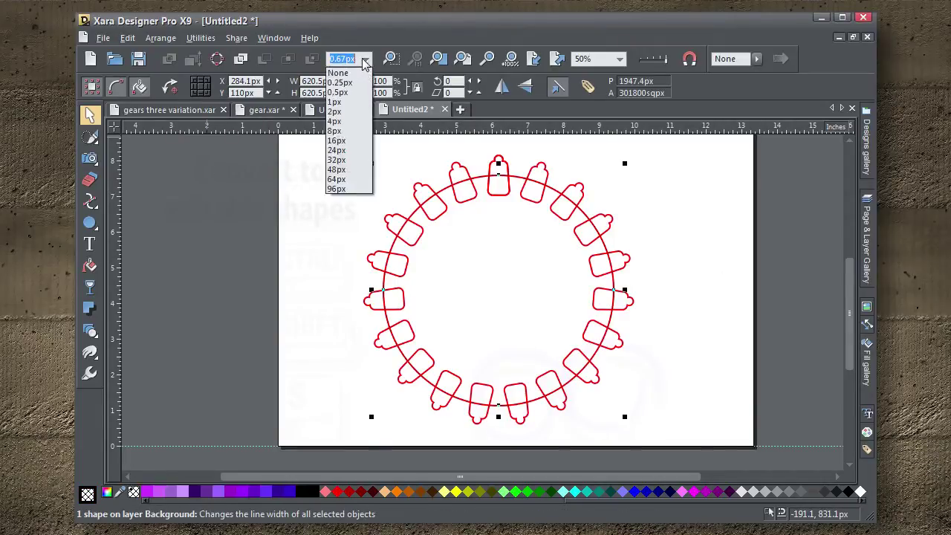
click(353, 132)
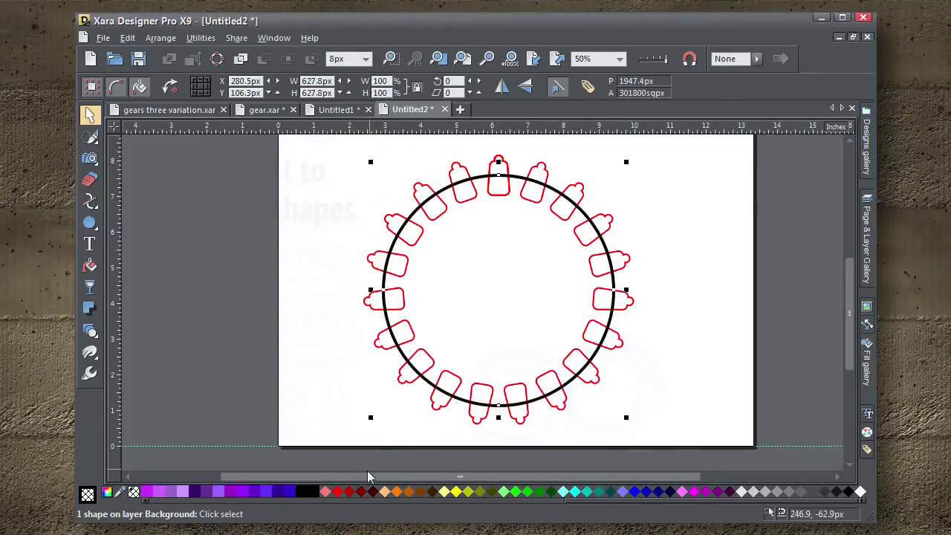
shift+click(269, 491)
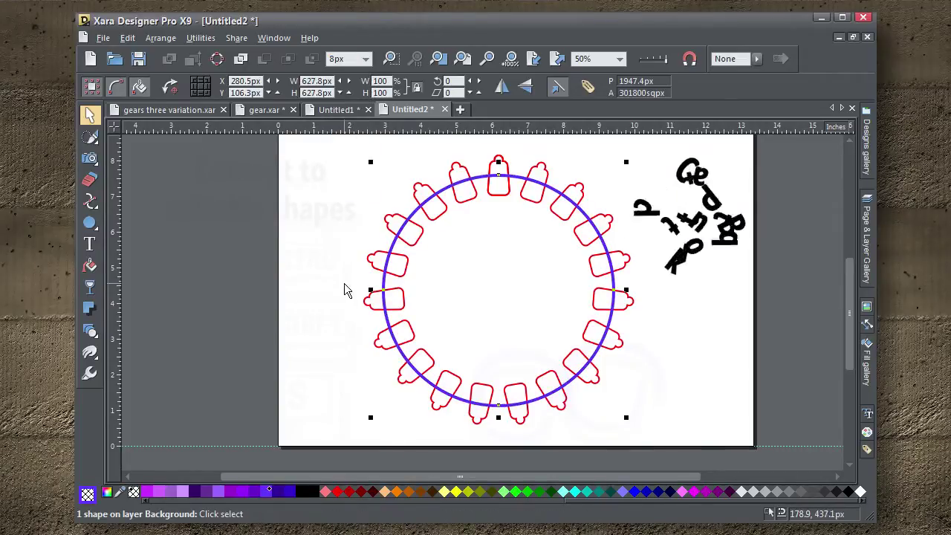
key(ctrl+b)
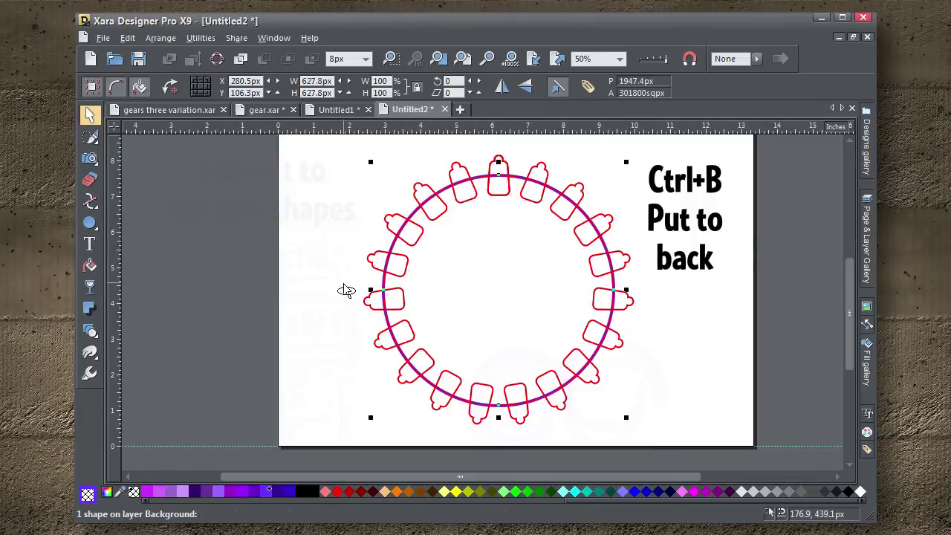
Convert the gear blend to editable shapes and delete its thin red path circle.
click(364, 360)
click(382, 347)
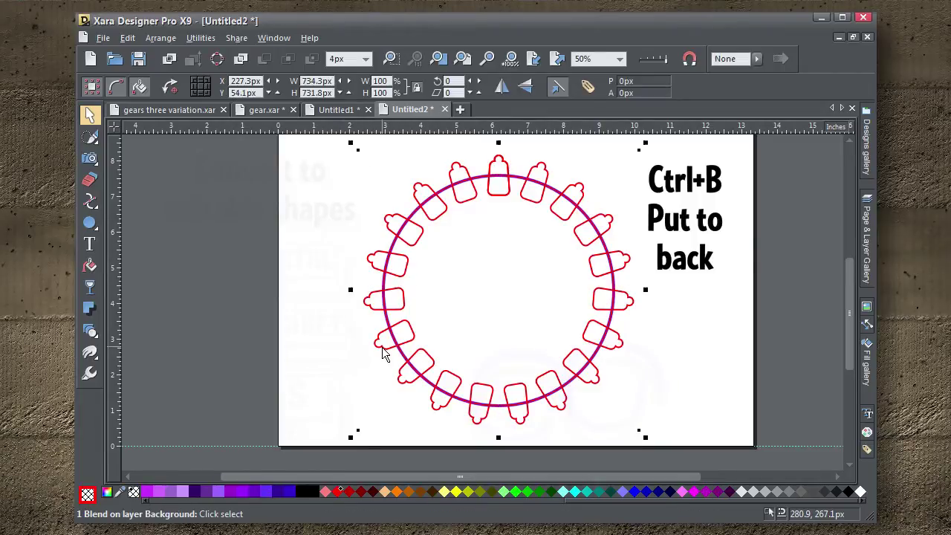
click(217, 59)
scroll(587, 299, up, 5)
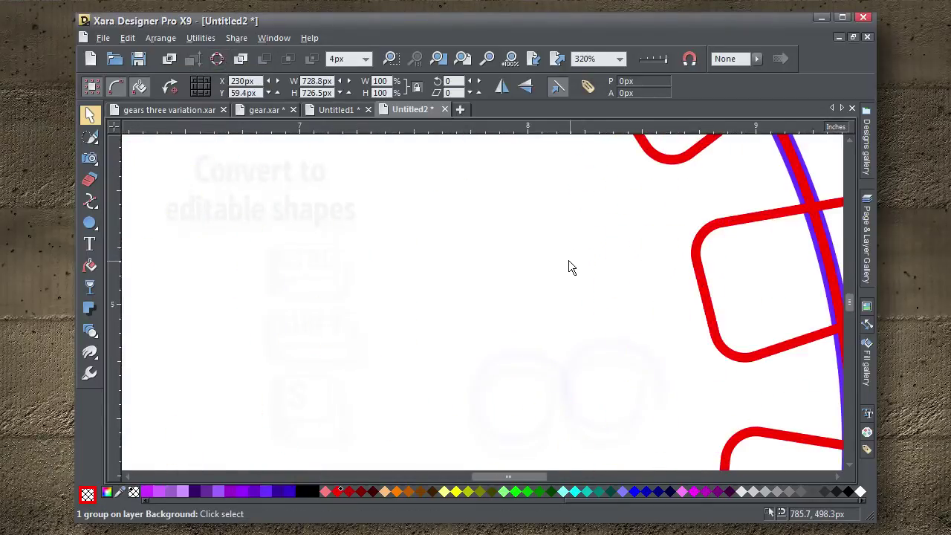
drag(645, 291, 389, 272)
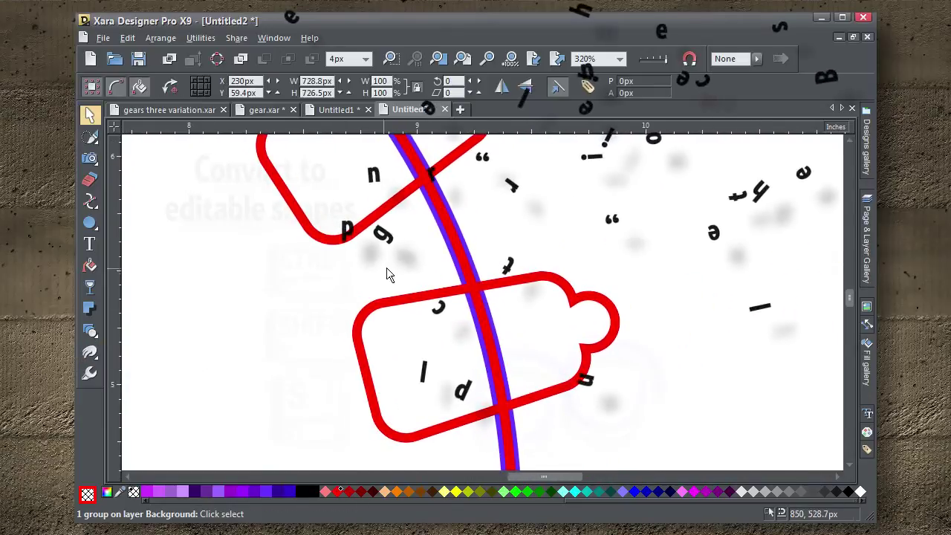
ctrl+click(458, 245)
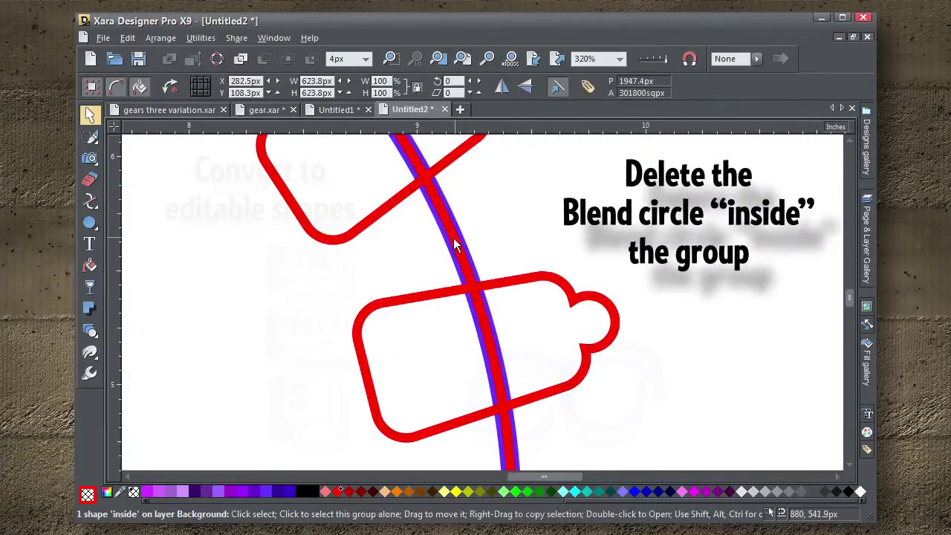
key(Delete)
Shrink the ring toward the gear centre and drop a small circle copy there.
scroll(289, 360, down, 2)
scroll(288, 355, down, 2)
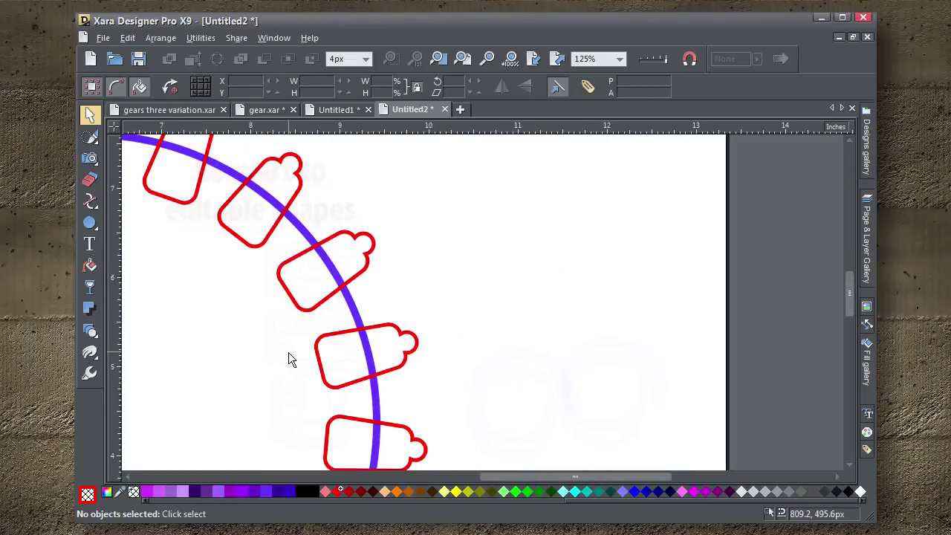
drag(288, 355, 548, 295)
scroll(527, 297, down, 2)
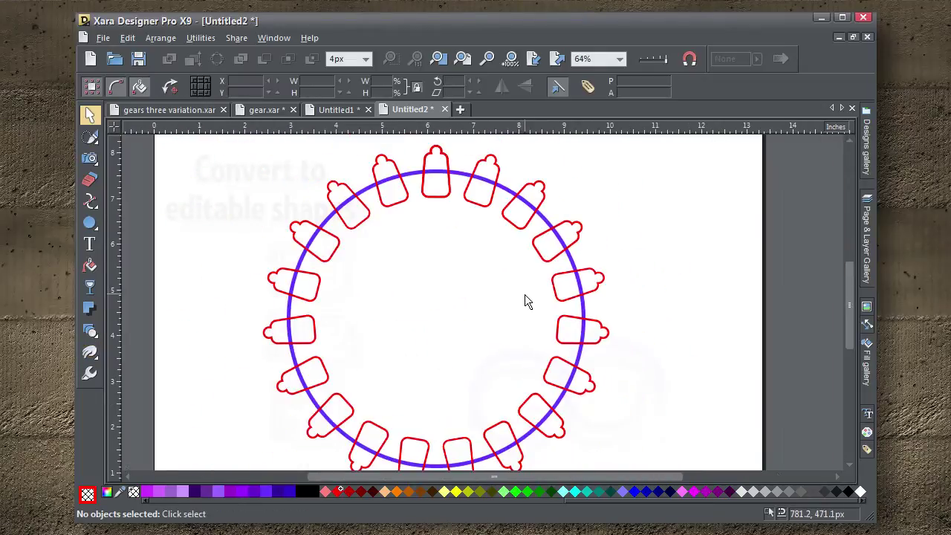
click(547, 224)
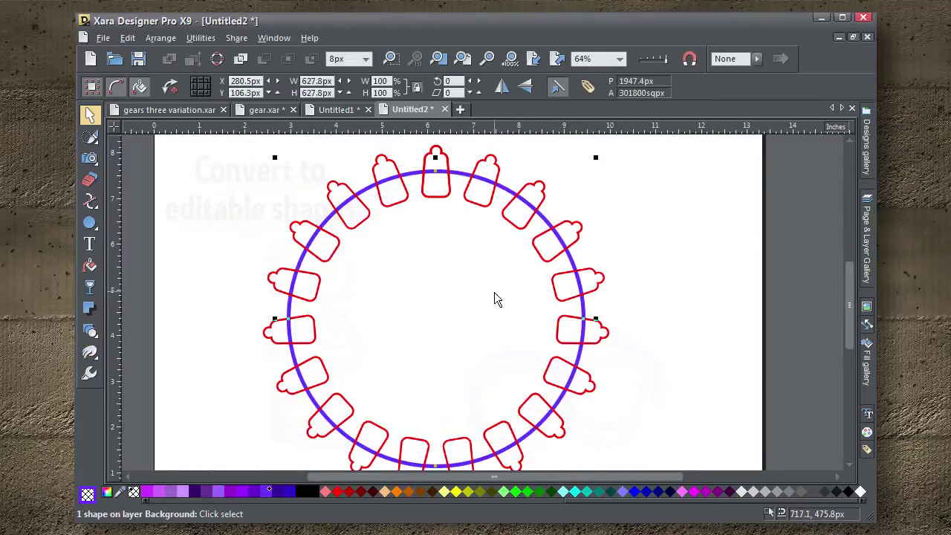
scroll(494, 292, down, 1)
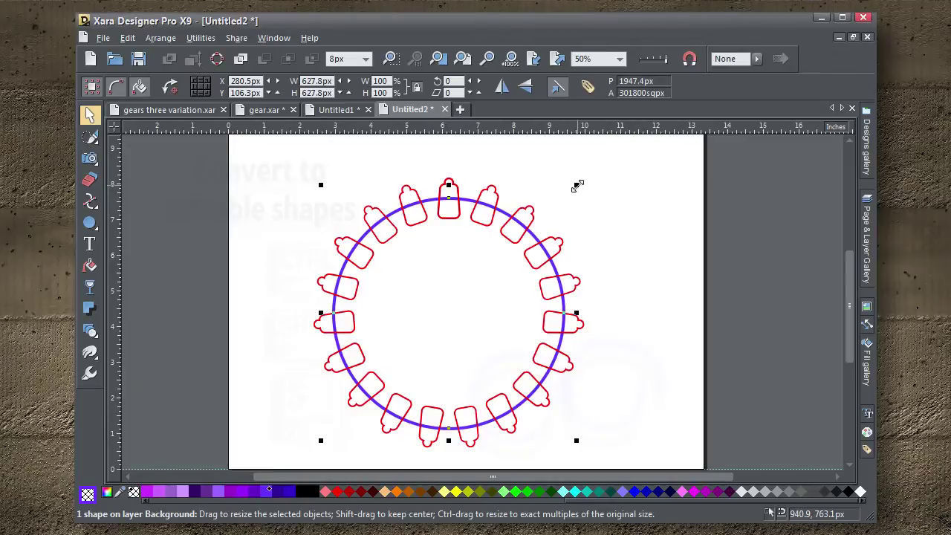
drag(577, 186, 484, 339)
right_click(484, 338)
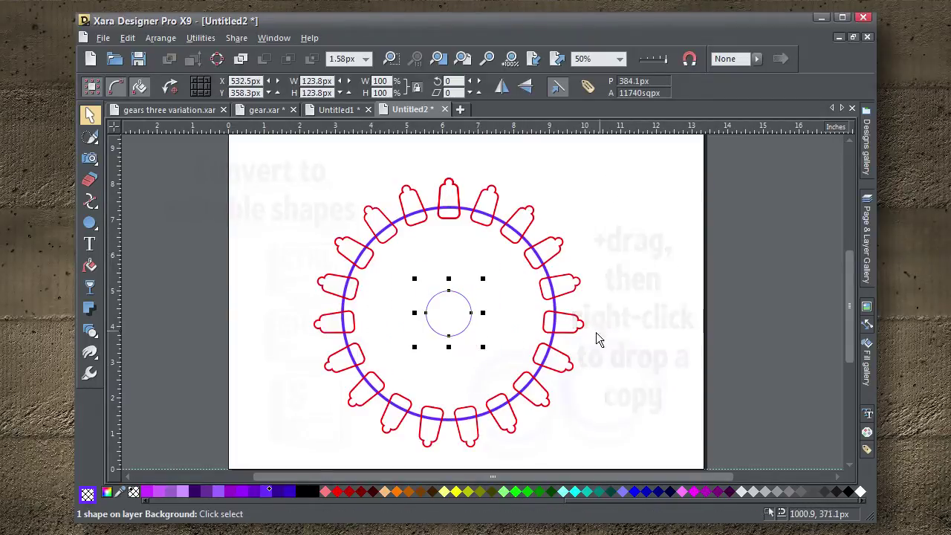
Select the blue ring and red teeth and merge them into one outline.
click(571, 289)
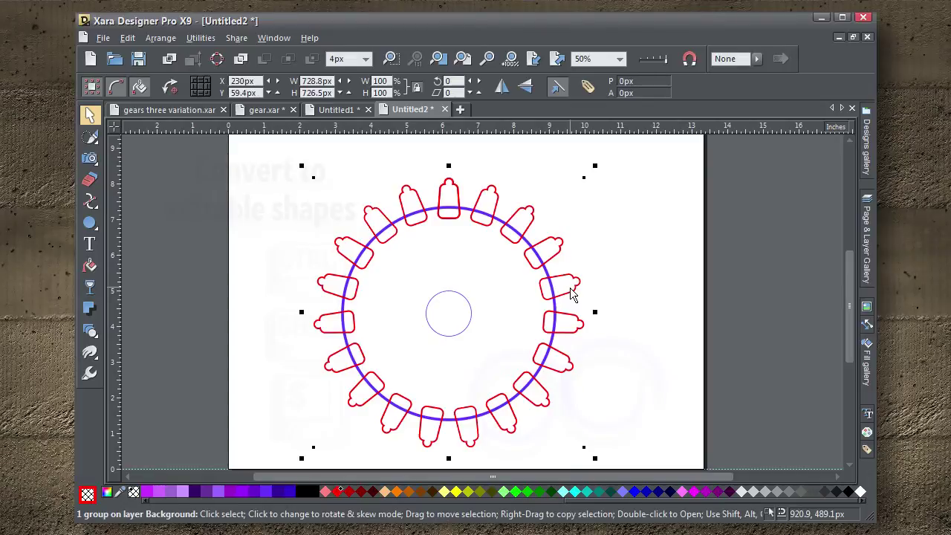
shift+click(548, 280)
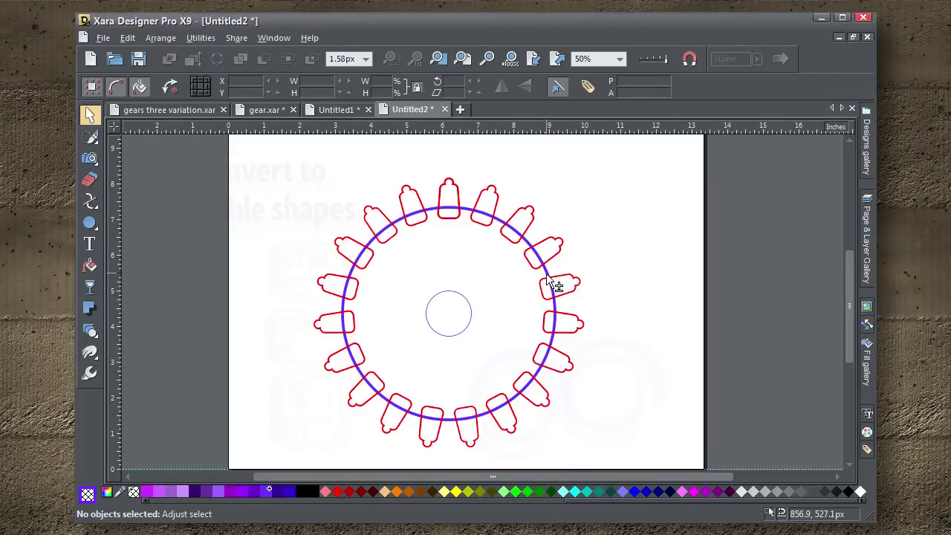
shift+click(547, 281)
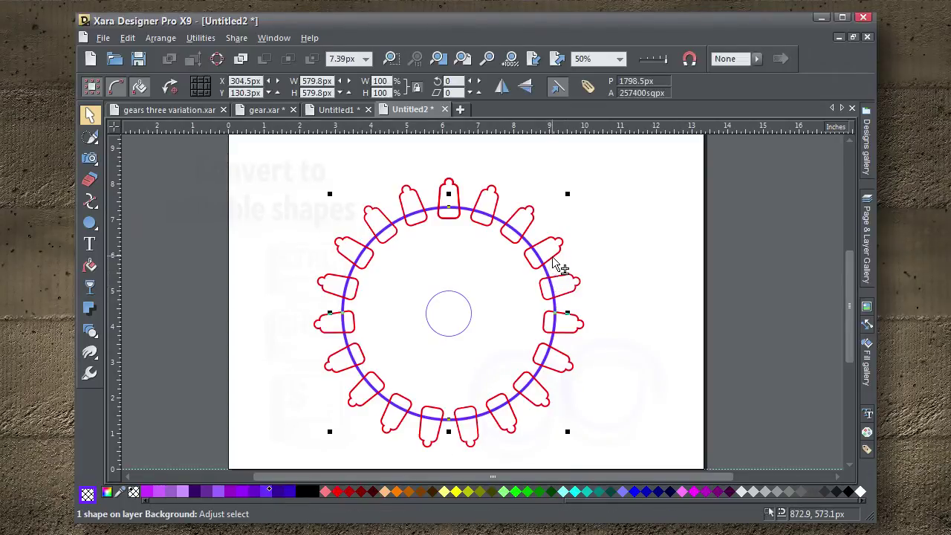
shift+click(560, 266)
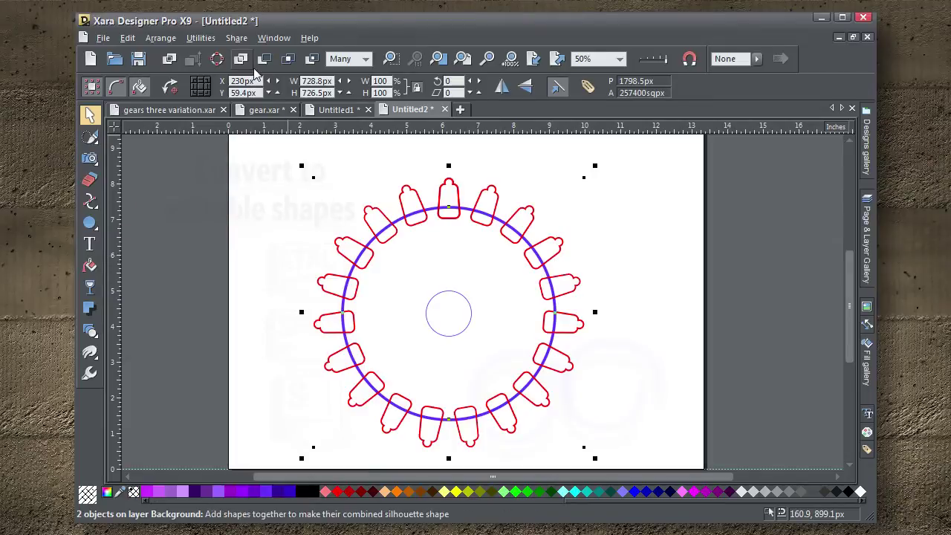
click(244, 63)
Subtract the centre circle as a hole and apply a white-to-black linear gradient.
click(277, 155)
drag(277, 155, 824, 460)
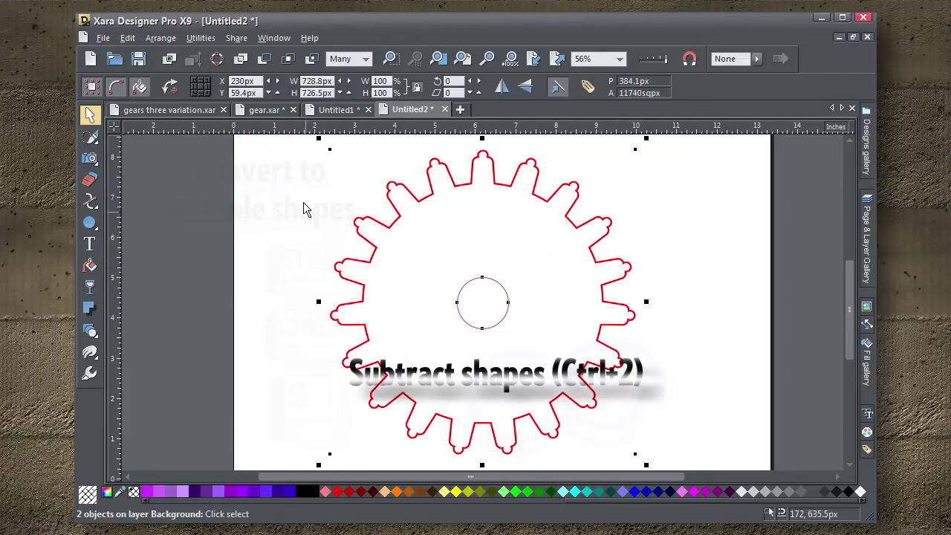
click(264, 60)
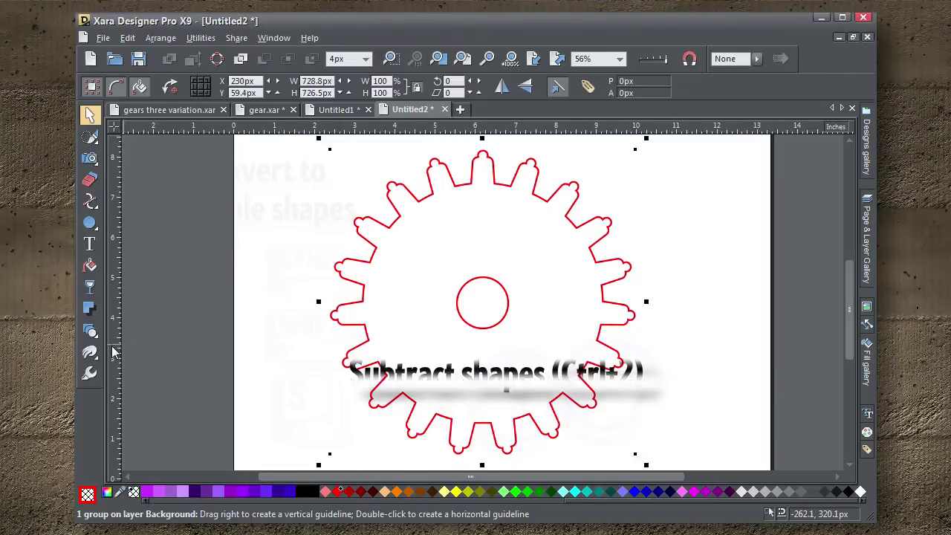
click(90, 265)
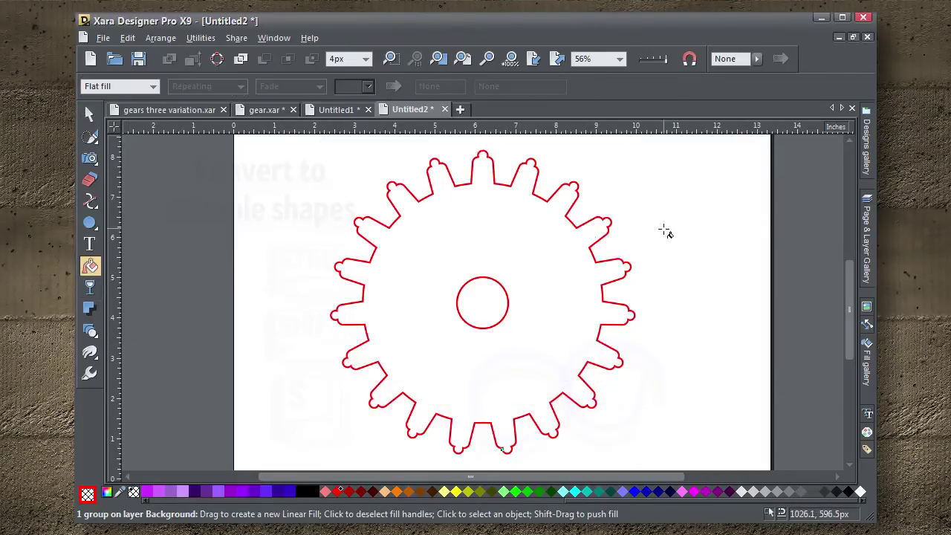
drag(567, 200, 352, 426)
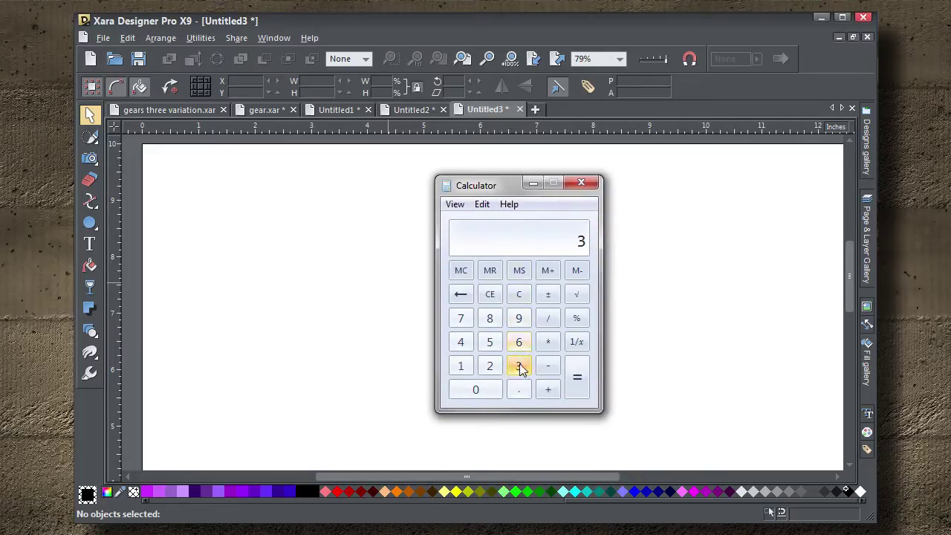
Calculate 360 ÷ 18 = 20 in Calculator, then close it.
click(492, 389)
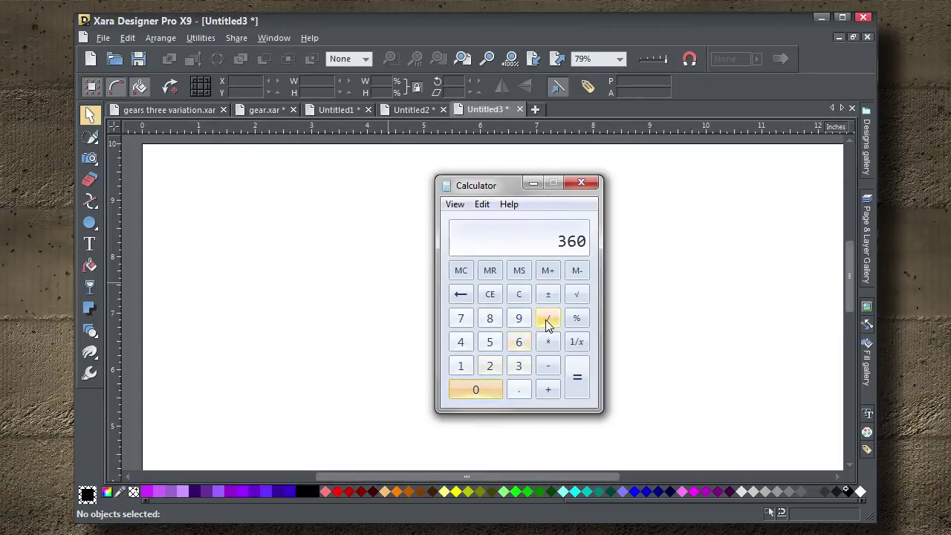
click(548, 318)
click(461, 368)
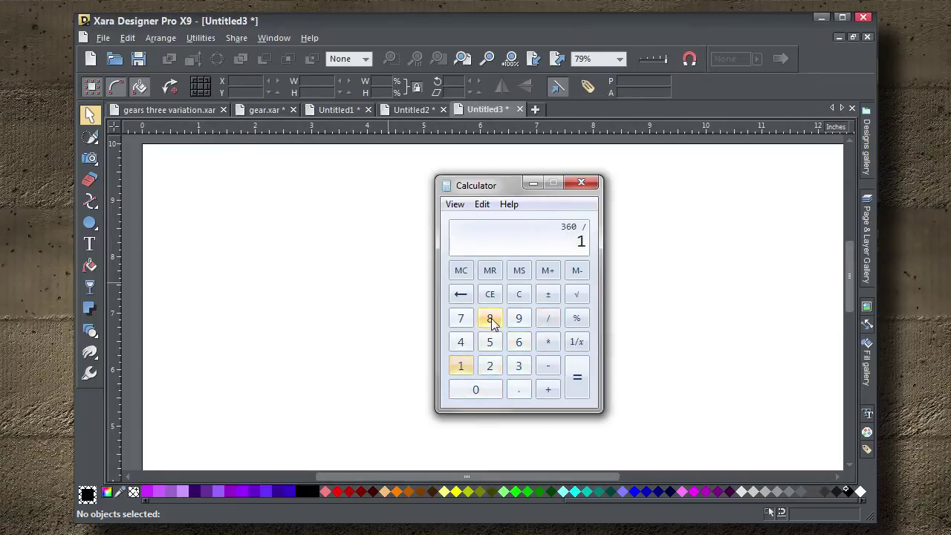
click(491, 319)
click(578, 379)
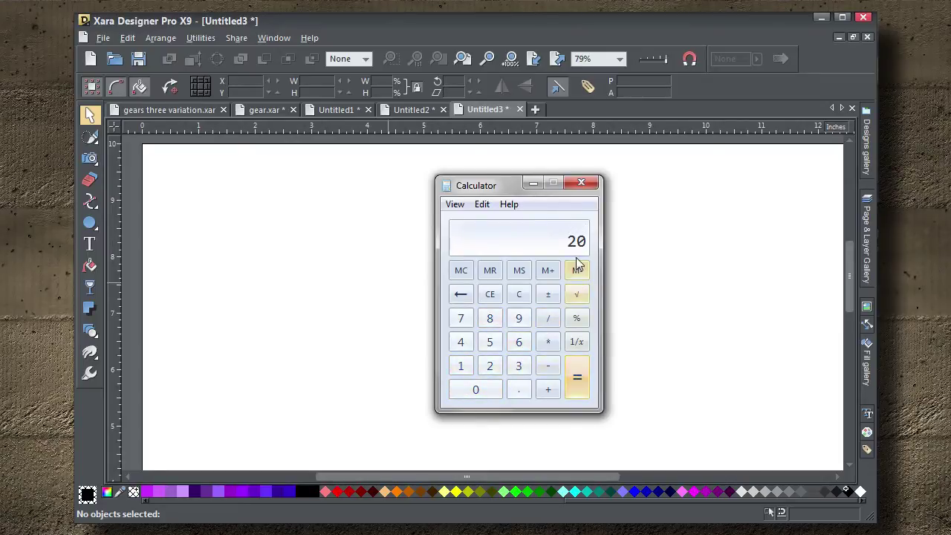
click(582, 184)
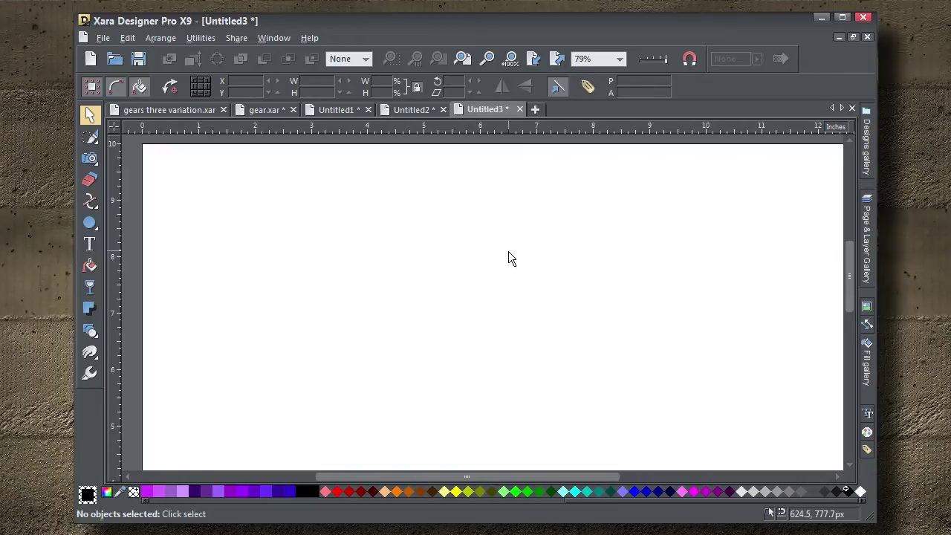
Set the angle constraint to 20° in the Options dialog.
key(ctrl+shift+o)
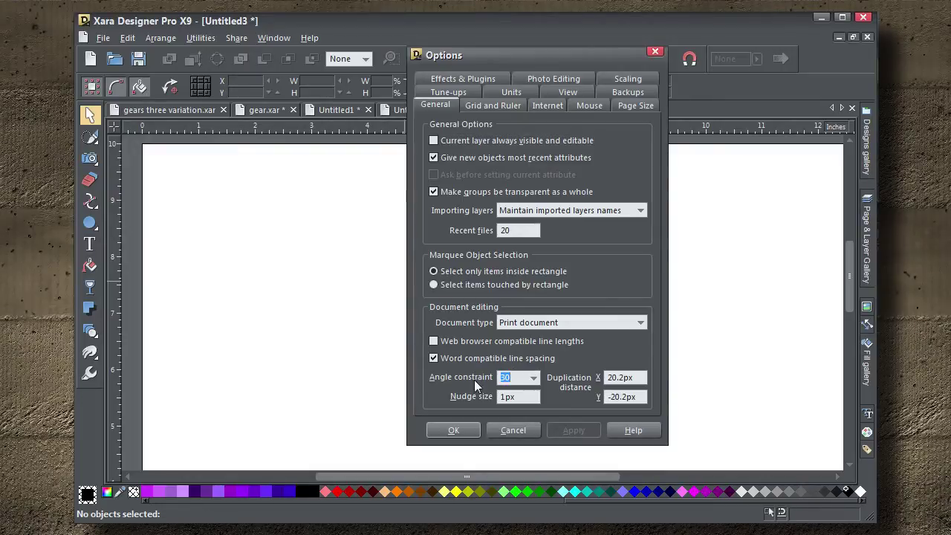
text(20)
click(580, 430)
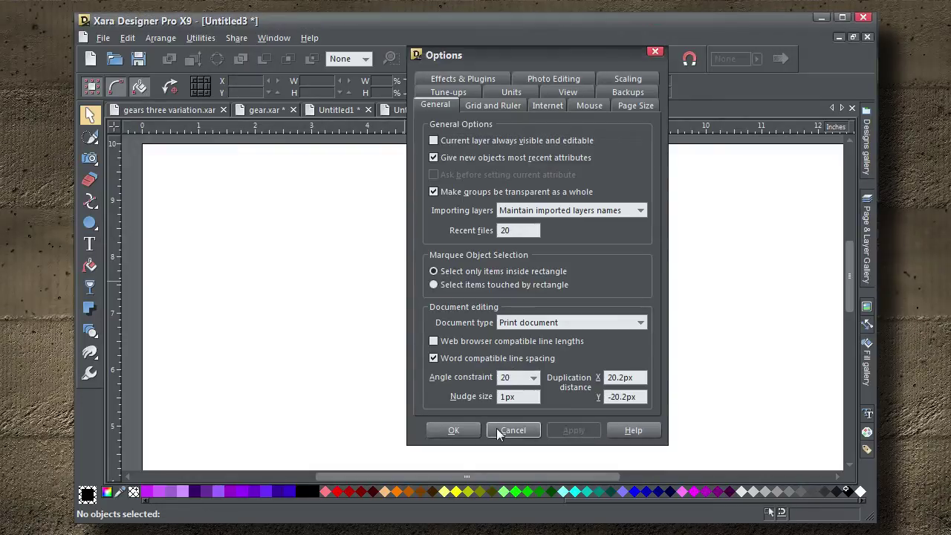
click(454, 431)
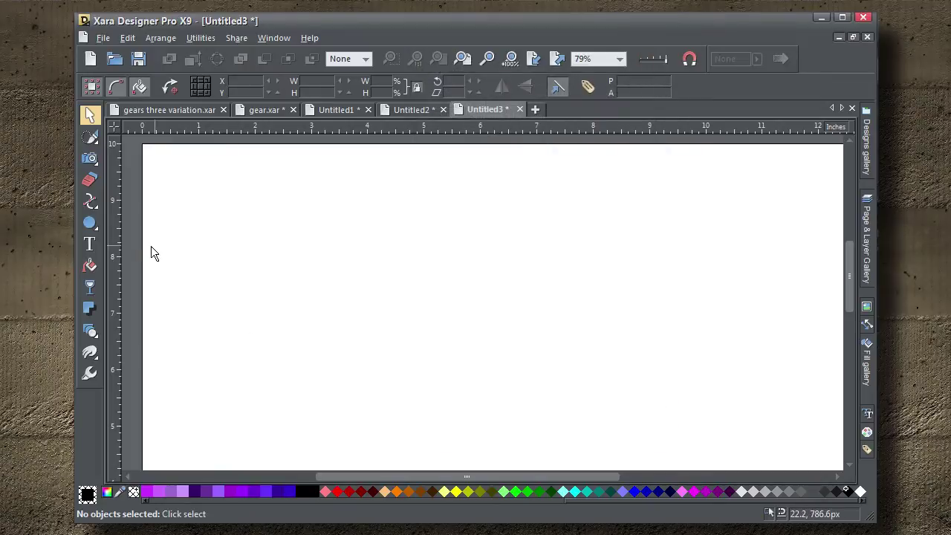
Draw a black circle and move it up onto the page.
click(90, 223)
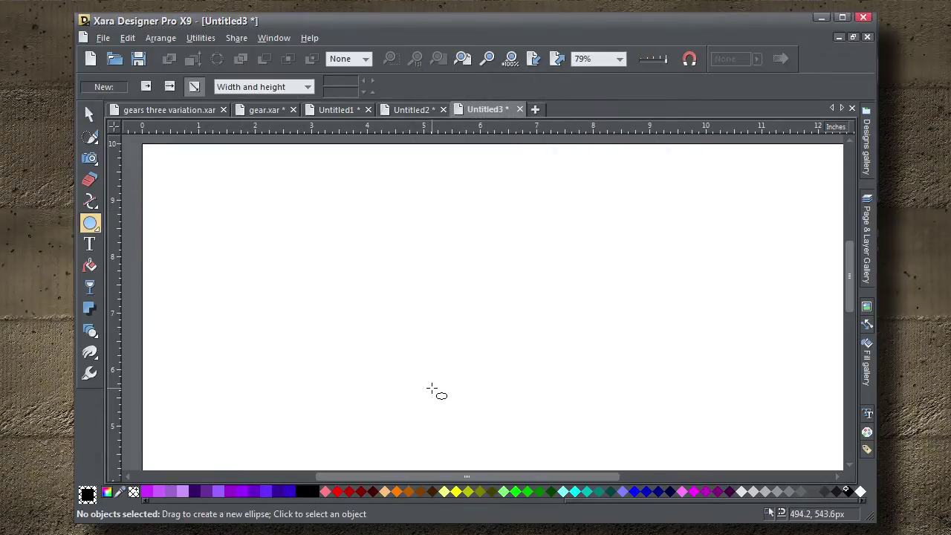
drag(431, 387, 354, 248)
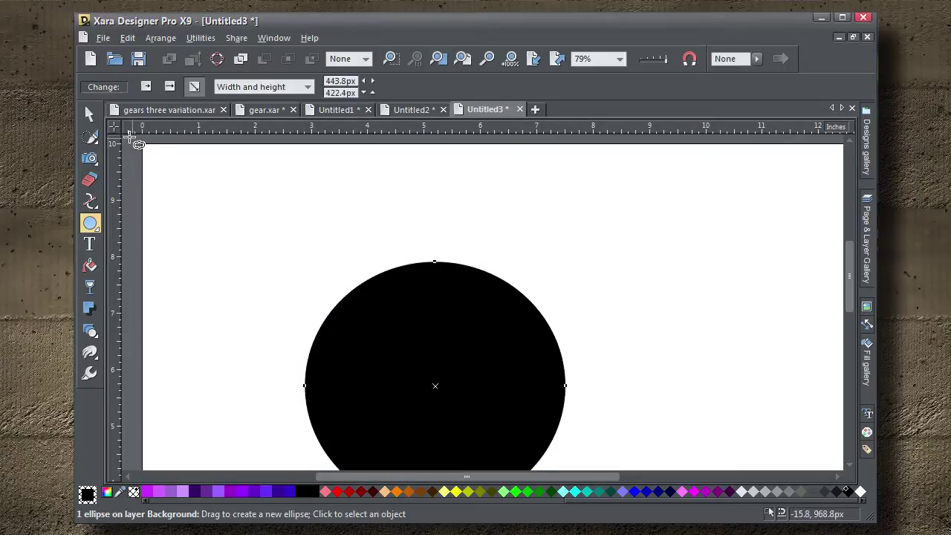
click(90, 113)
drag(541, 462, 541, 332)
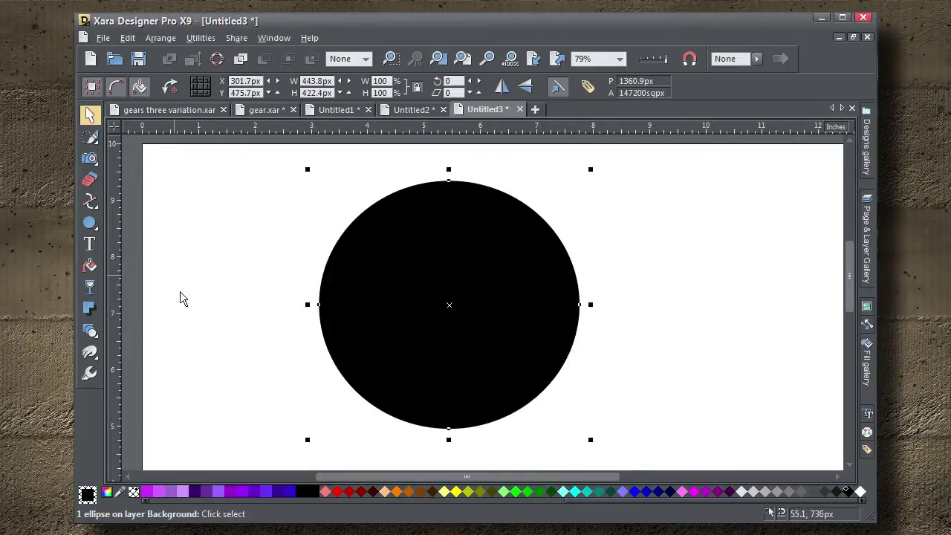
click(193, 312)
click(424, 282)
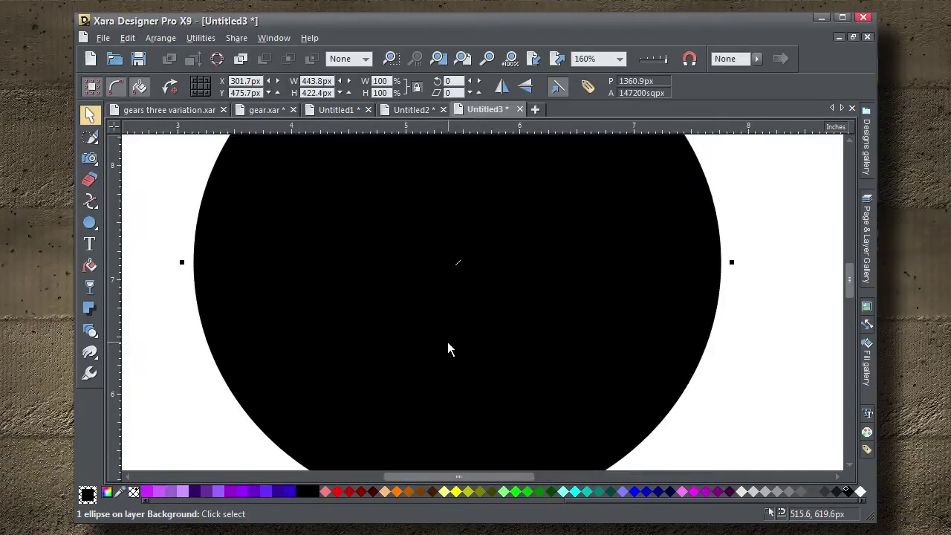
Drag vertical and horizontal guidelines from the rulers to cross at the circle's centre.
scroll(446, 348, up, 2)
drag(122, 230, 212, 284)
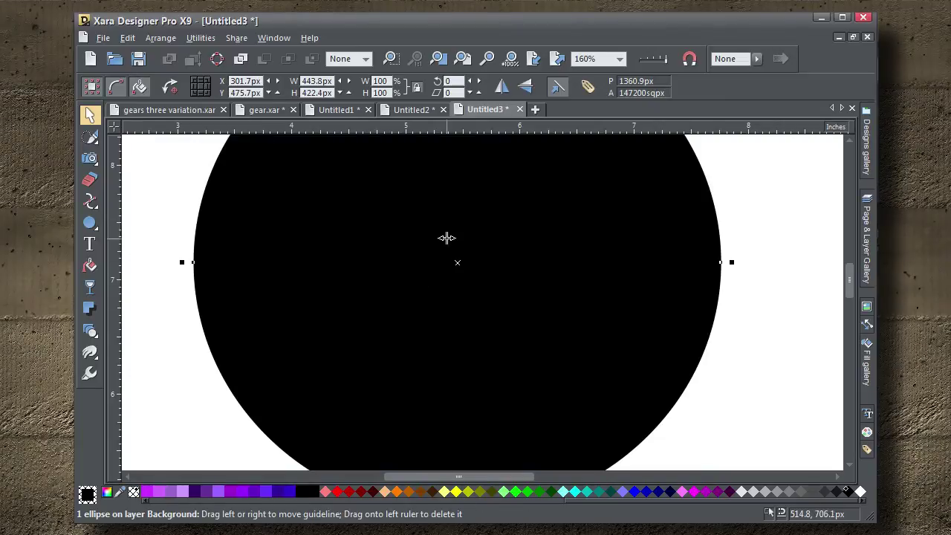
drag(457, 198, 458, 194)
drag(480, 134, 471, 213)
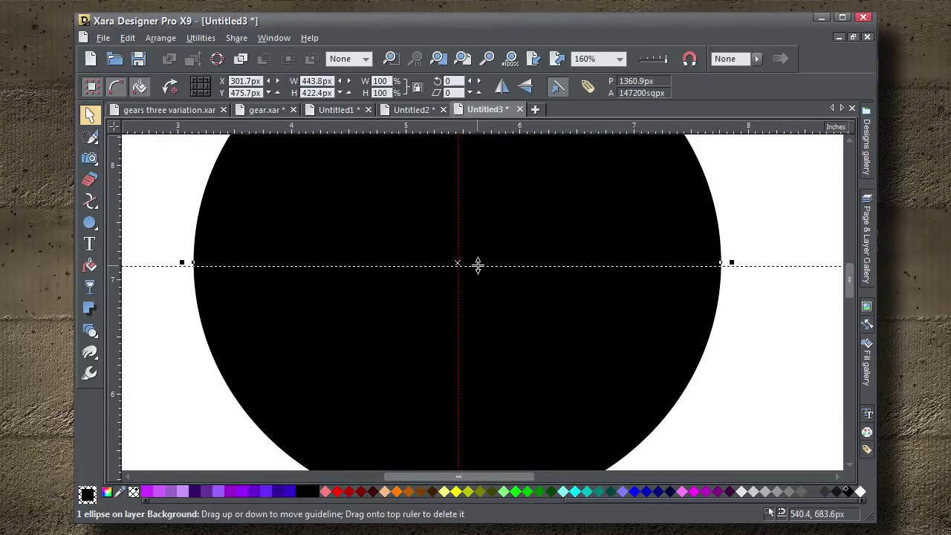
drag(478, 262, 477, 262)
scroll(489, 302, down, 1)
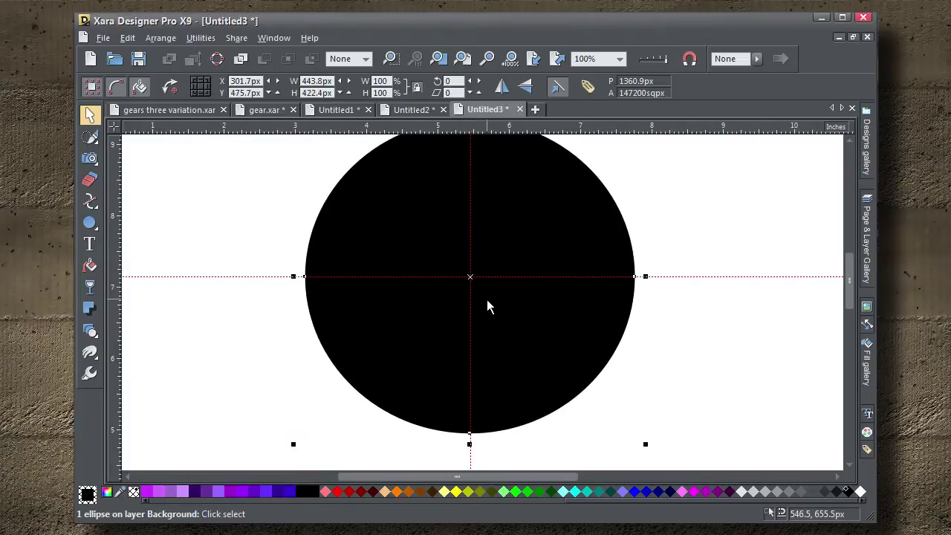
drag(488, 306, 483, 333)
scroll(427, 277, down, 1)
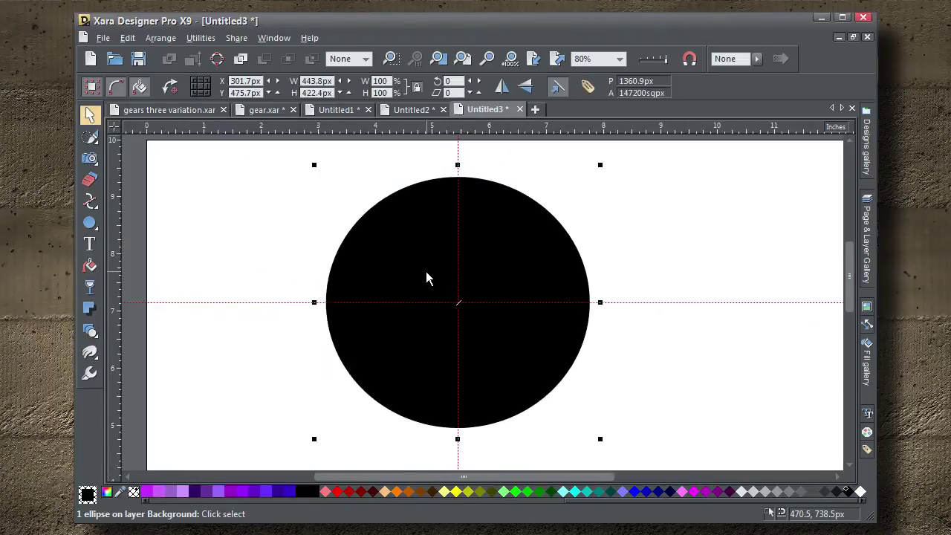
click(190, 231)
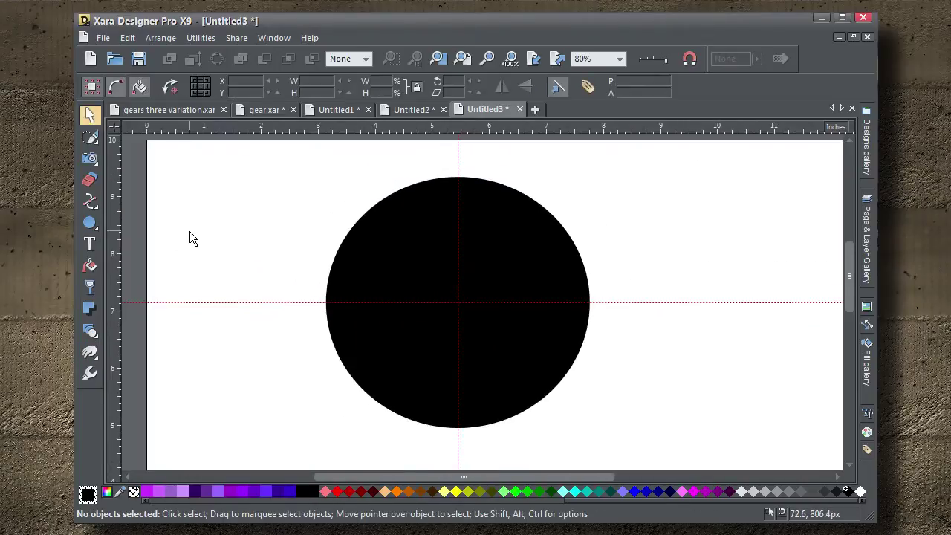
Draw a small ellipse on the circle's top and centre it horizontally with Object Alignment.
click(90, 223)
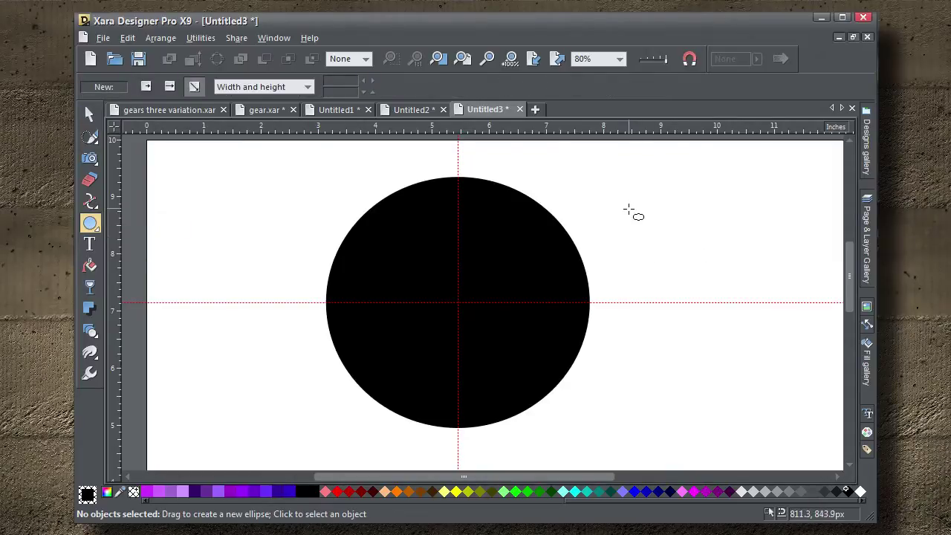
drag(646, 246, 646, 245)
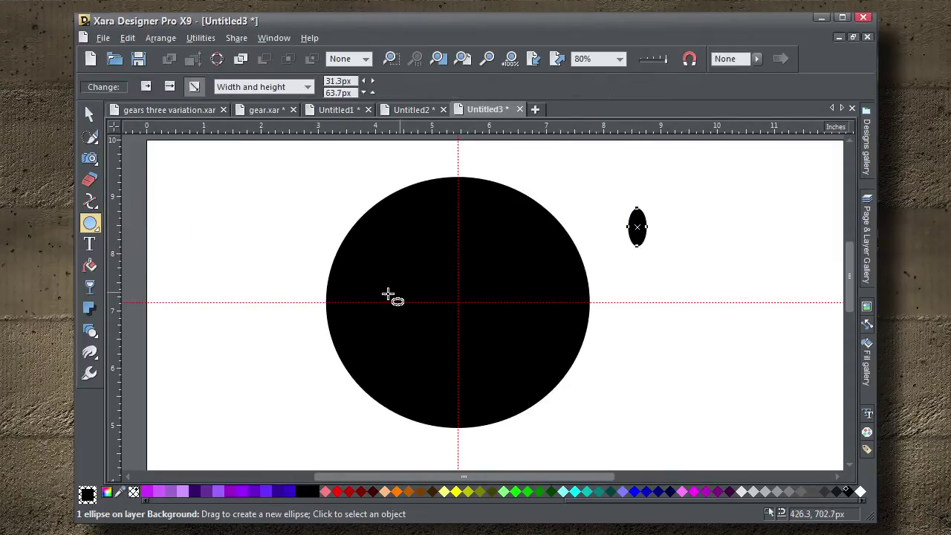
click(89, 113)
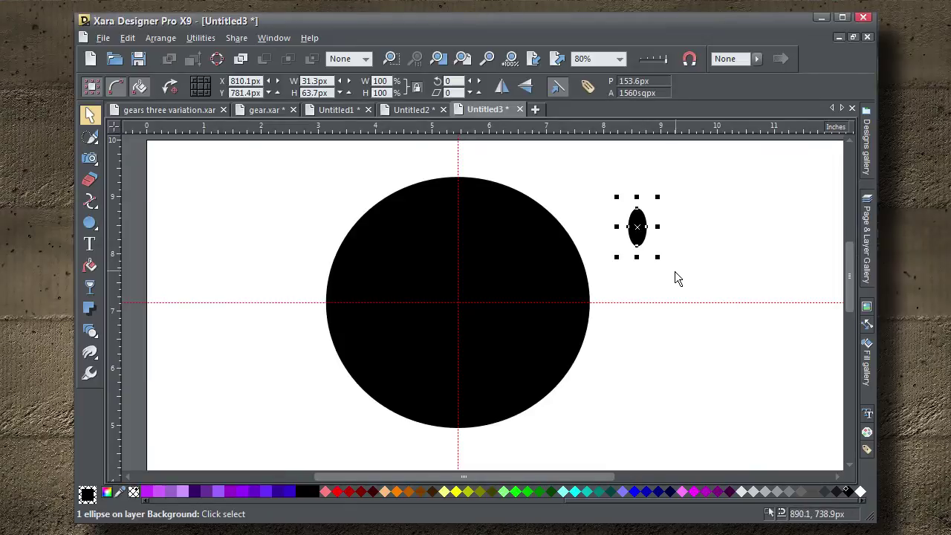
drag(638, 241, 460, 190)
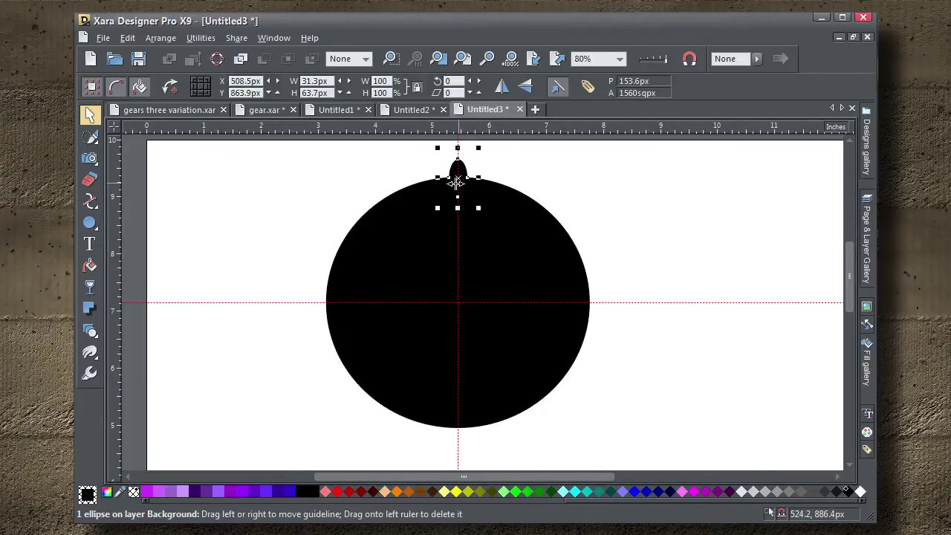
shift+click(531, 256)
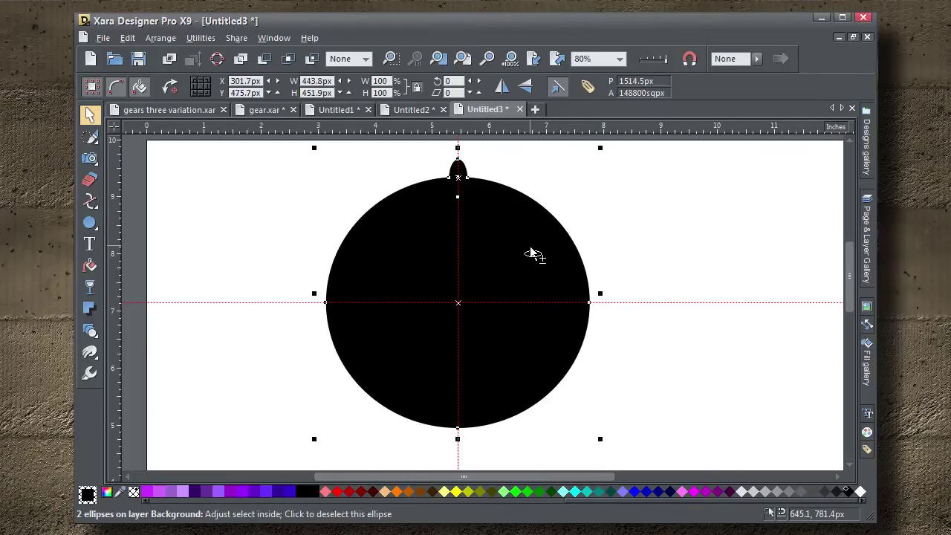
key(ctrl+shift+l)
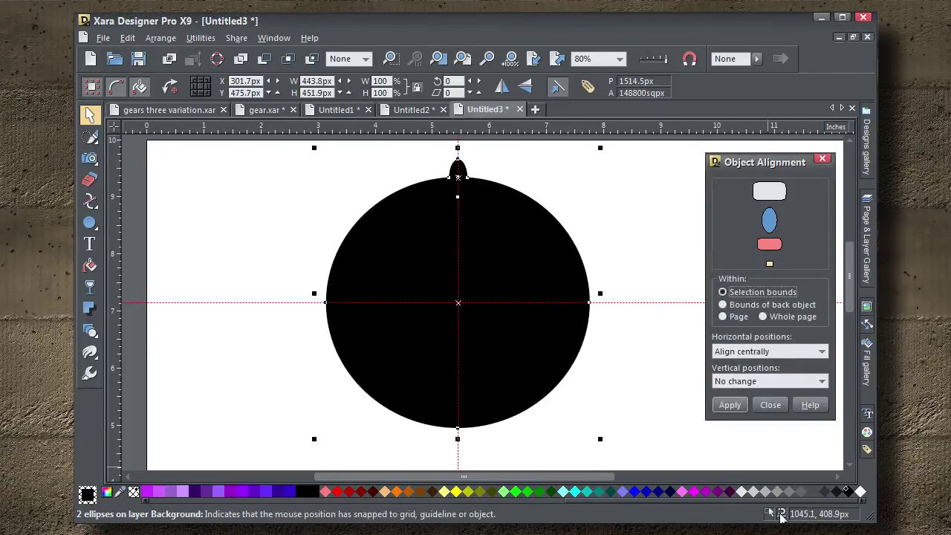
click(737, 405)
click(764, 401)
click(743, 367)
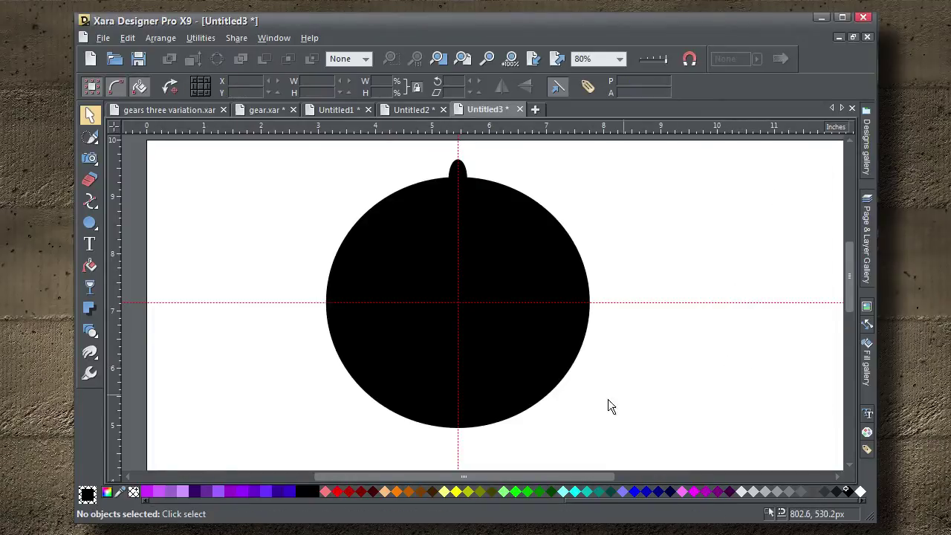
Fill the small ellipse teal and the big circle pink.
click(454, 175)
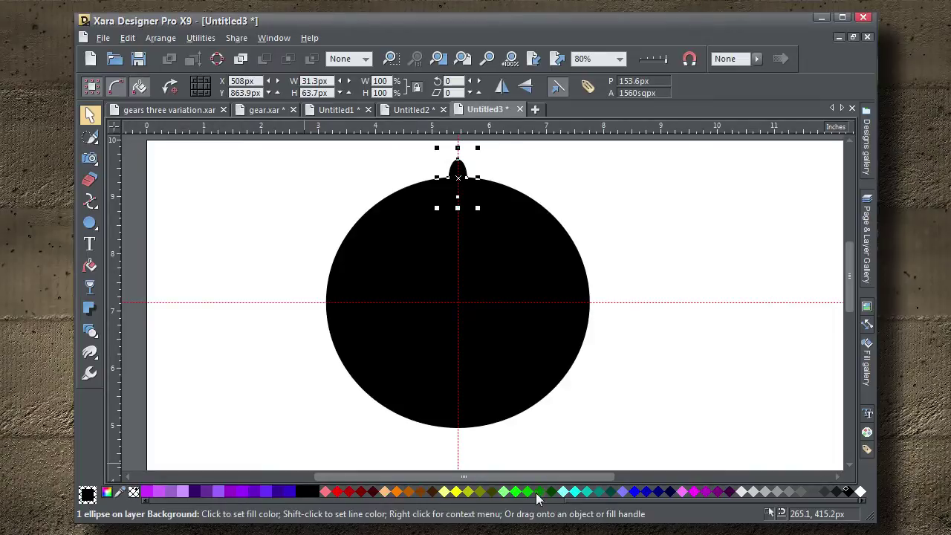
click(603, 495)
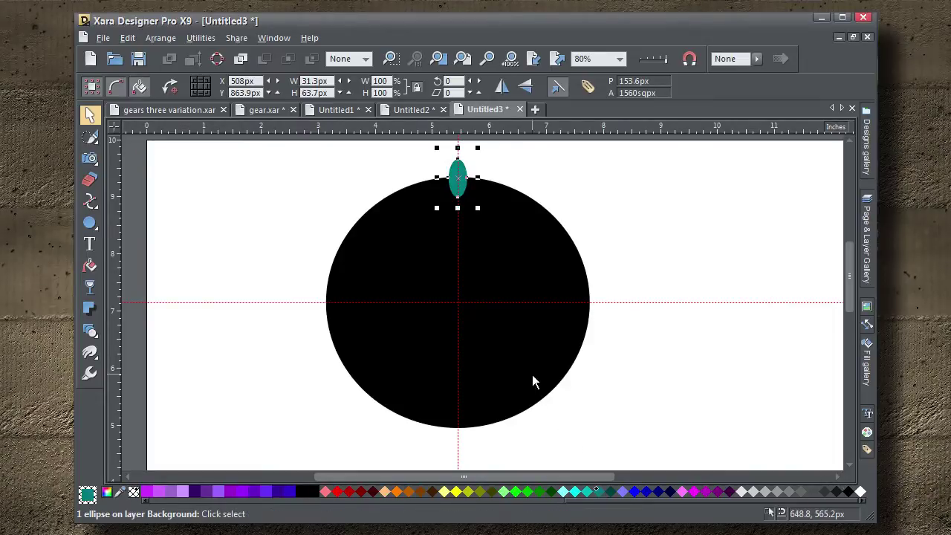
click(532, 374)
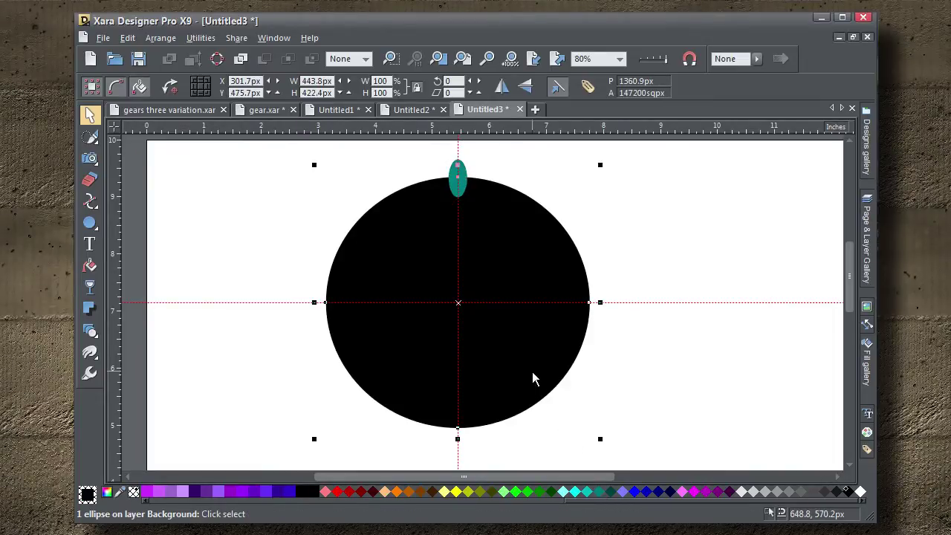
click(681, 491)
click(675, 422)
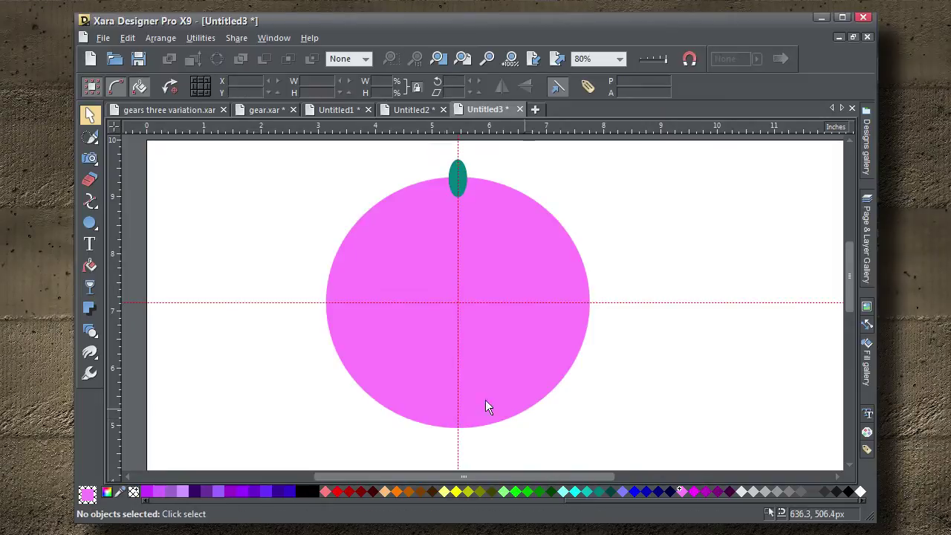
Pivot the teal ellipse on the circle centre and drop four rotated copies clockwise.
click(465, 173)
click(465, 172)
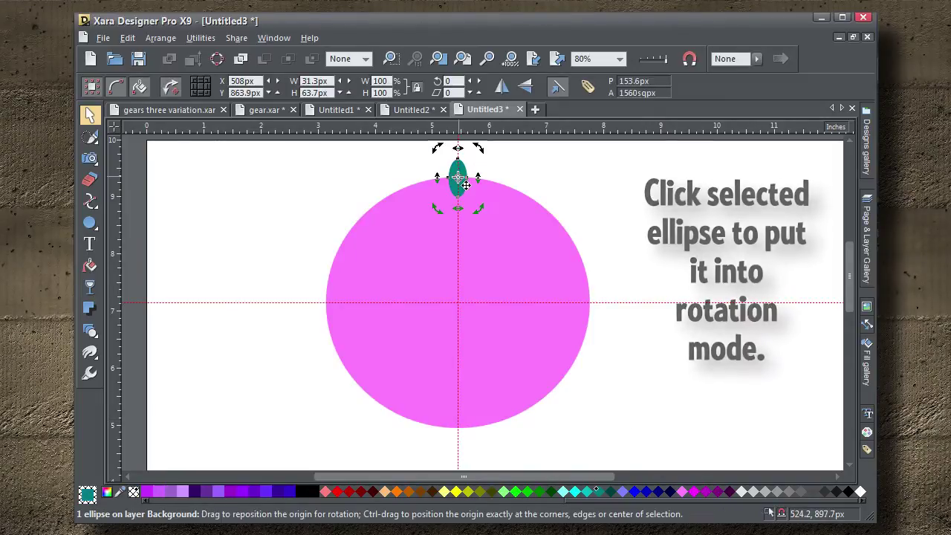
drag(457, 179, 459, 303)
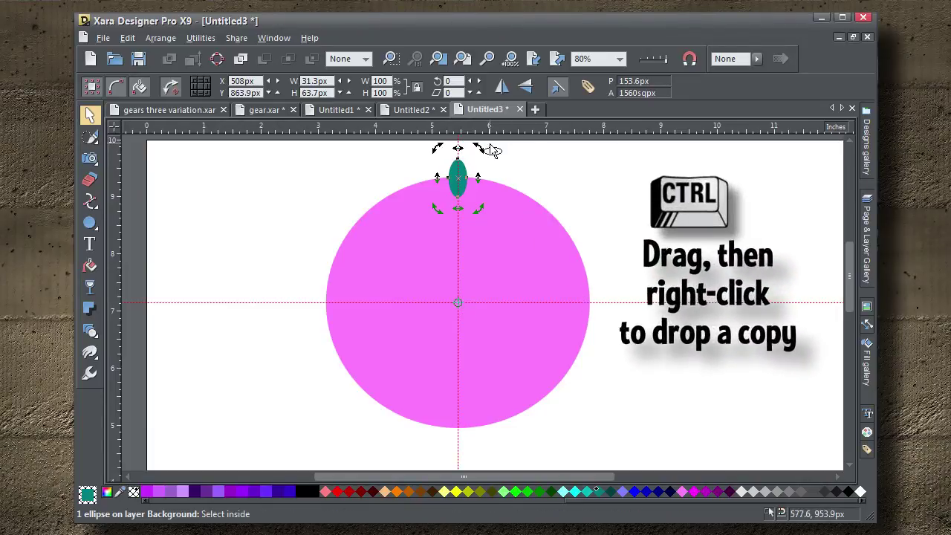
drag(485, 153, 610, 260)
right_click(519, 160)
right_click(551, 190)
right_click(587, 218)
right_click(610, 260)
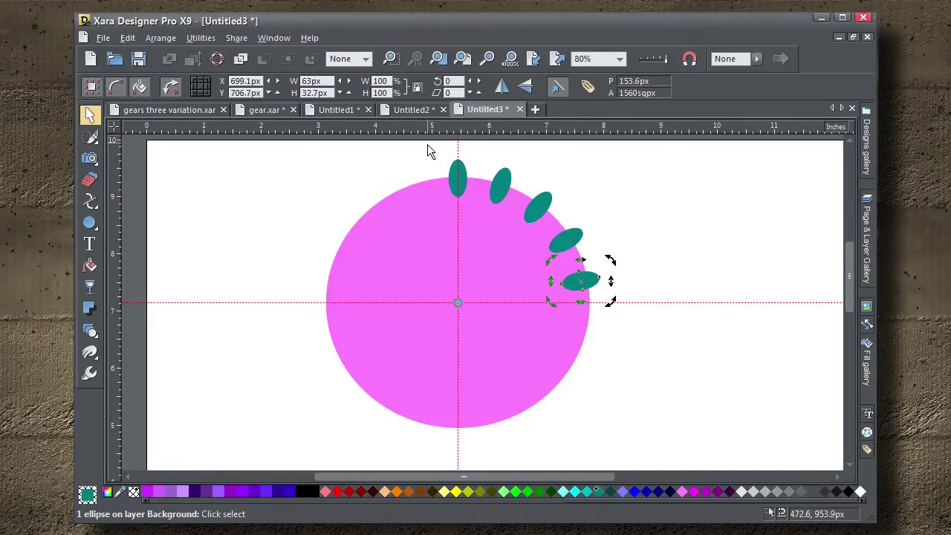
Rotate-copy the five upper-right ellipses around the centre onto the circle's lower half.
drag(428, 149, 633, 297)
click(561, 251)
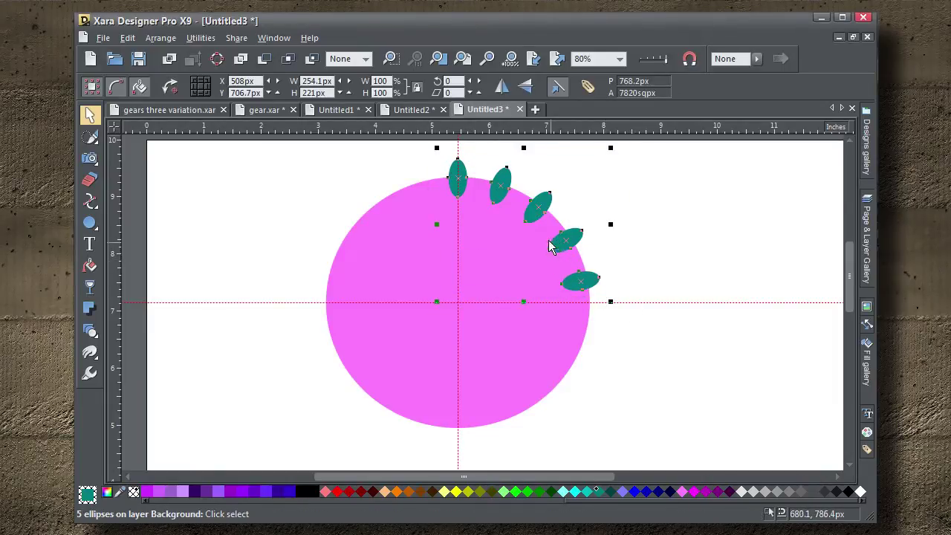
click(574, 244)
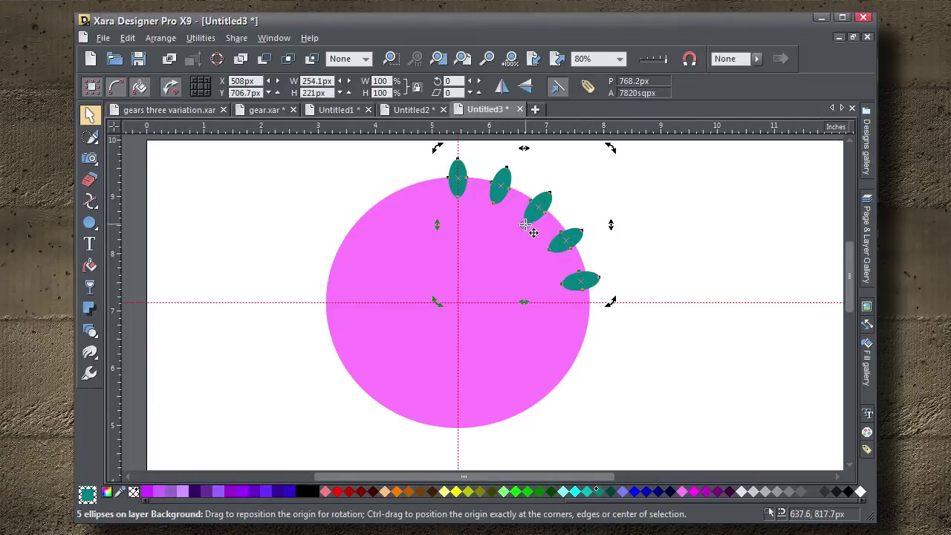
drag(524, 225, 458, 302)
drag(610, 148, 519, 418)
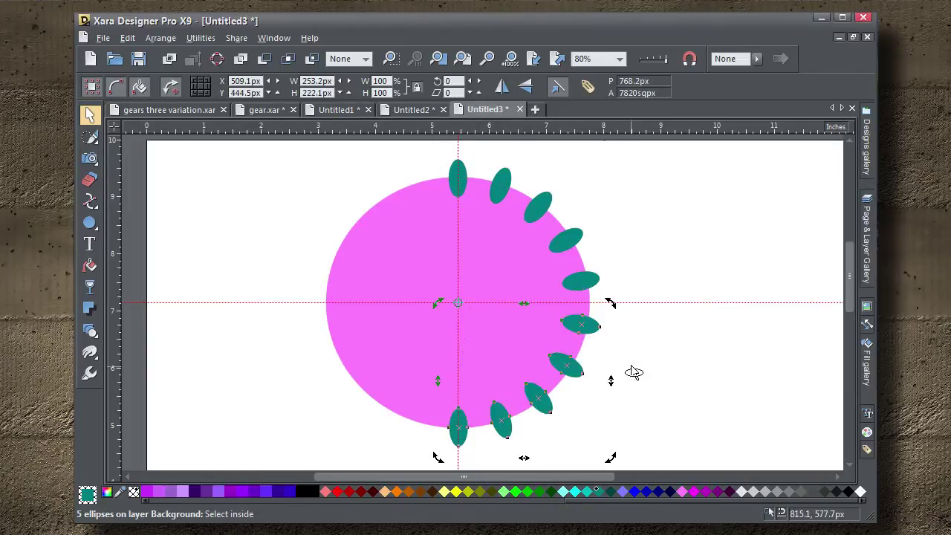
drag(611, 304, 306, 301)
Rotate-copy the left ellipse around the centre to fill the upper-left gap.
click(255, 179)
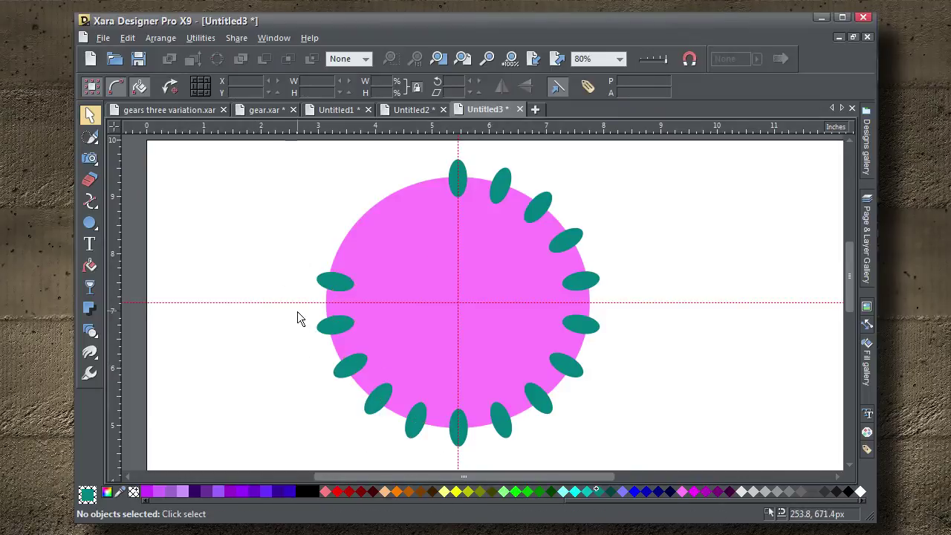
click(338, 283)
click(338, 282)
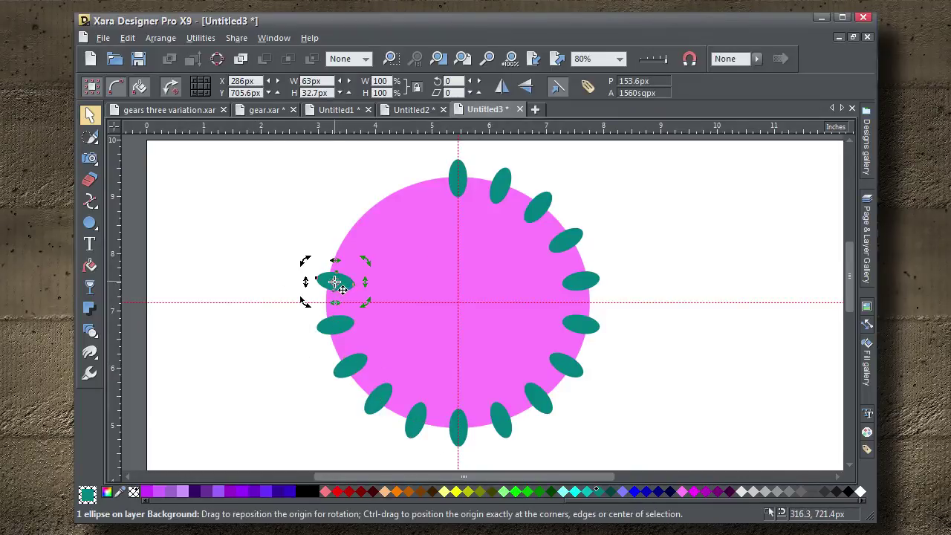
mouse_move(336, 282)
mouse_down()
mouse_move(504, 316)
mouse_move(457, 302)
mouse_up()
drag(305, 262, 392, 156)
Combine all 18 ellipse teeth and the circle into a single shape with Add Shapes.
click(248, 272)
key(ctrl+a)
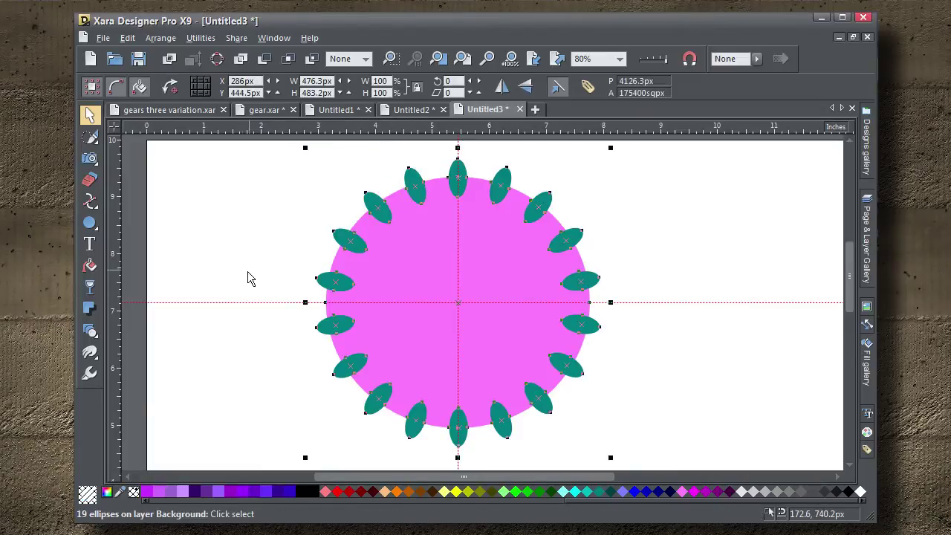
click(243, 62)
Draw a new circle out from the gear's centre with the ellipse tool.
click(243, 178)
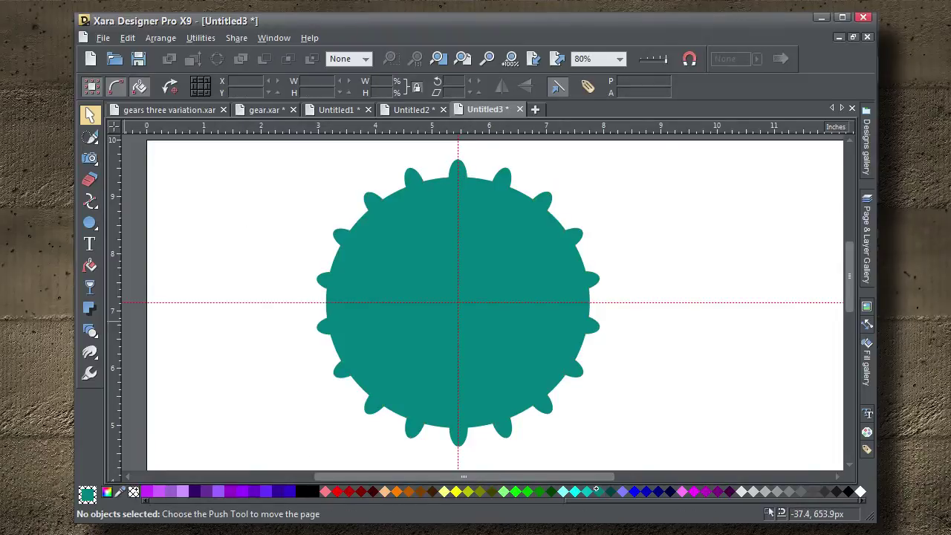
click(90, 224)
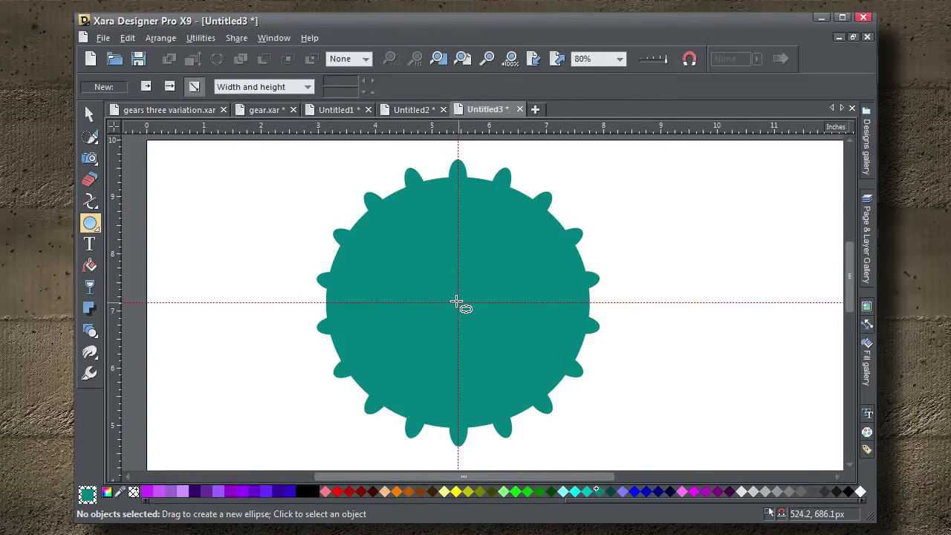
mouse_move(457, 301)
mouse_down()
mouse_move(484, 259)
mouse_move(480, 218)
mouse_move(490, 204)
mouse_up()
Centre the circle on the gear both ways and join them to cut a hole.
key(ctrl+a)
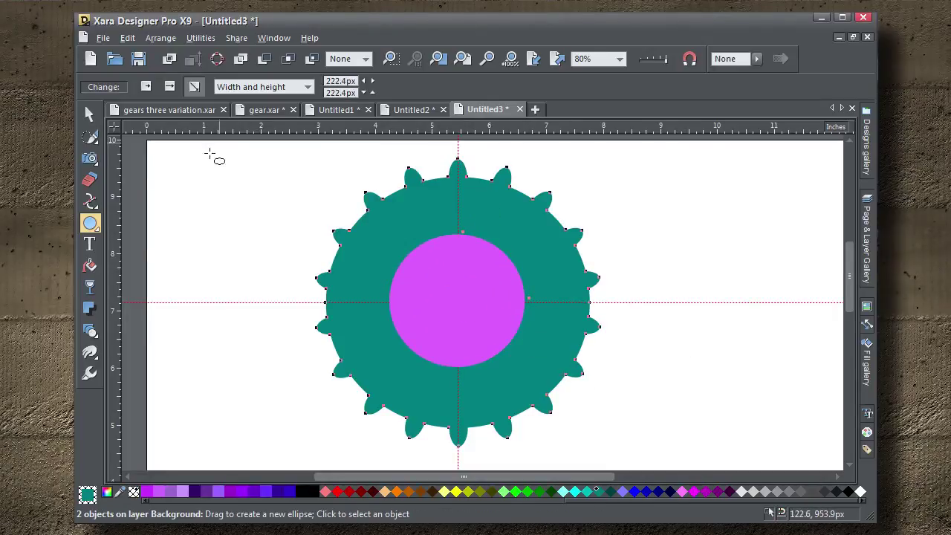
click(89, 113)
key(ctrl+shift+l)
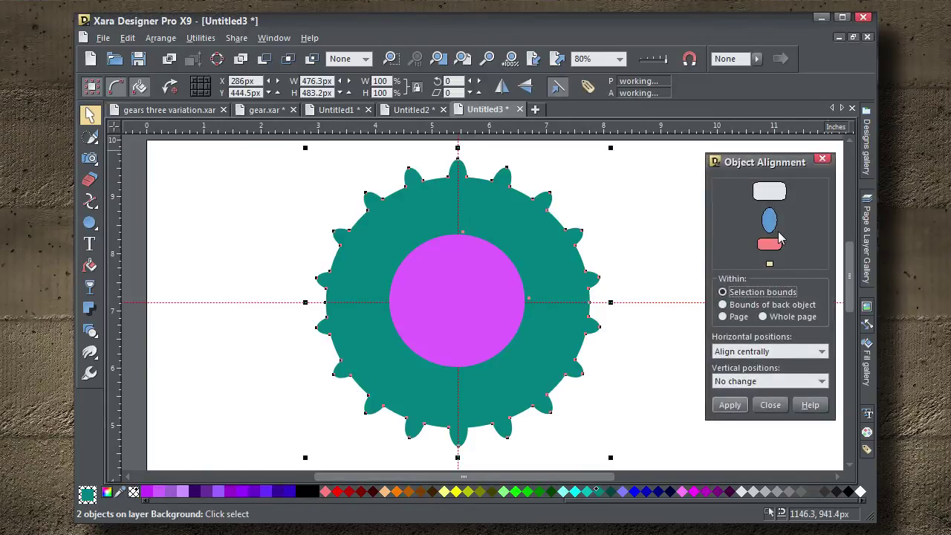
scroll(769, 382, down, 2)
click(730, 405)
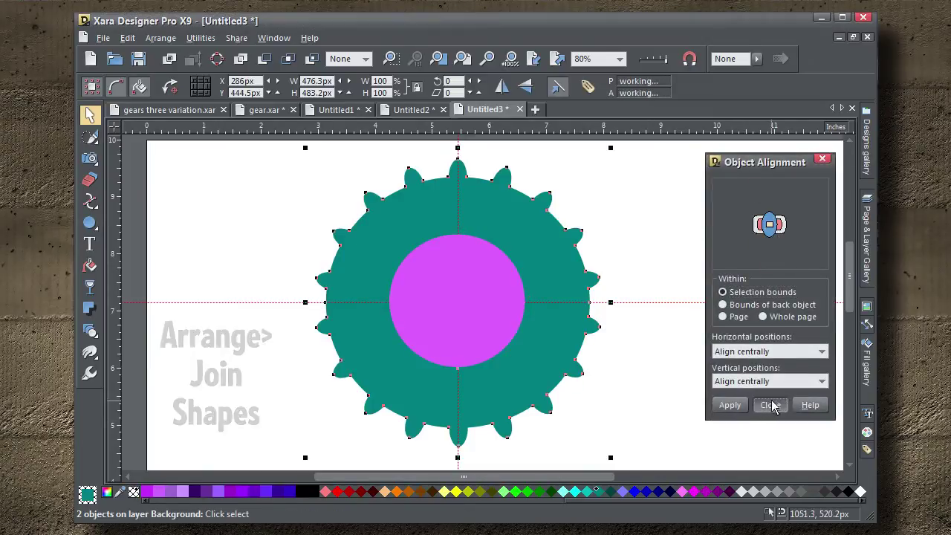
click(755, 409)
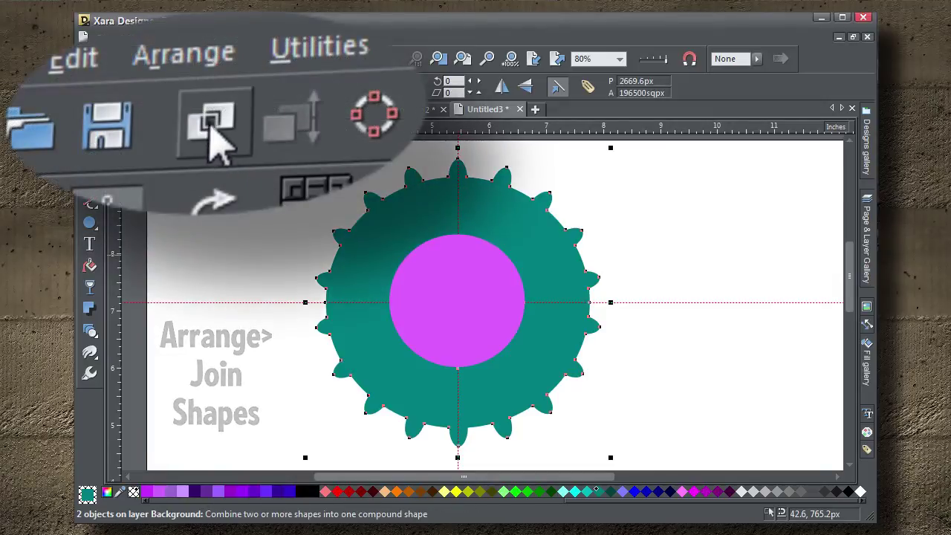
click(170, 62)
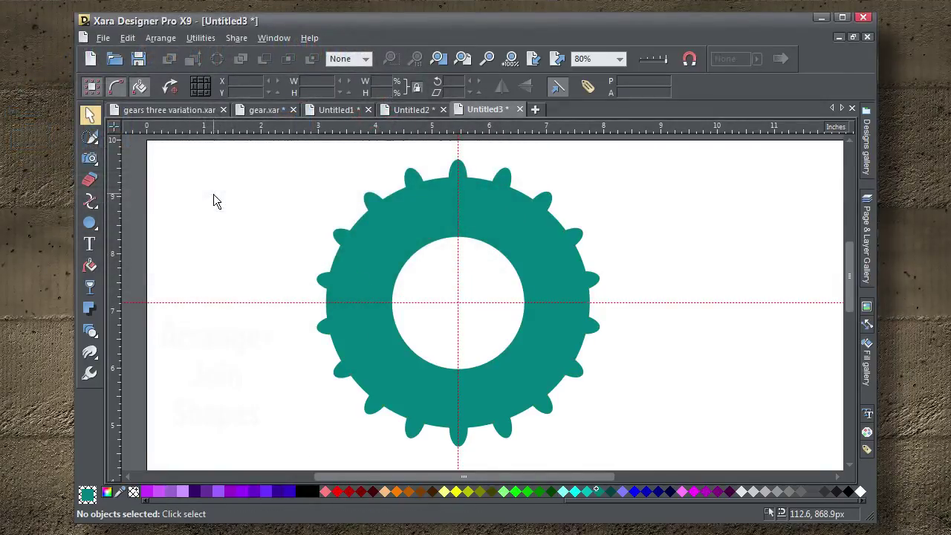